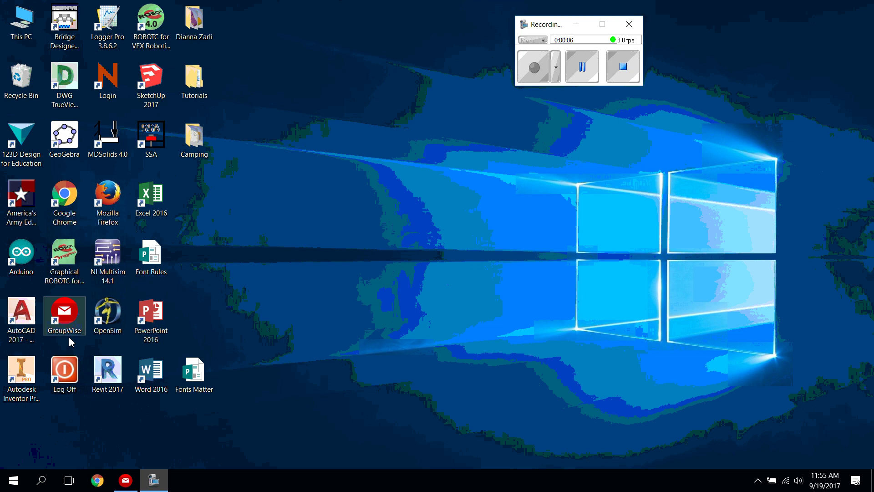
Start Autodesk Inventor and create a new assembly from the Standard.iam template
{"action": "double_click", "coordinate": [22, 373]}
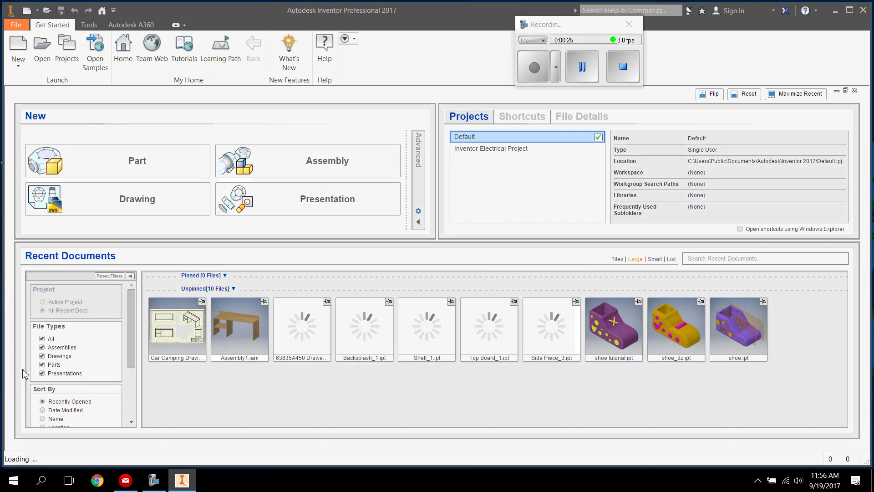
{"action": "left_click", "coordinate": [17, 45]}
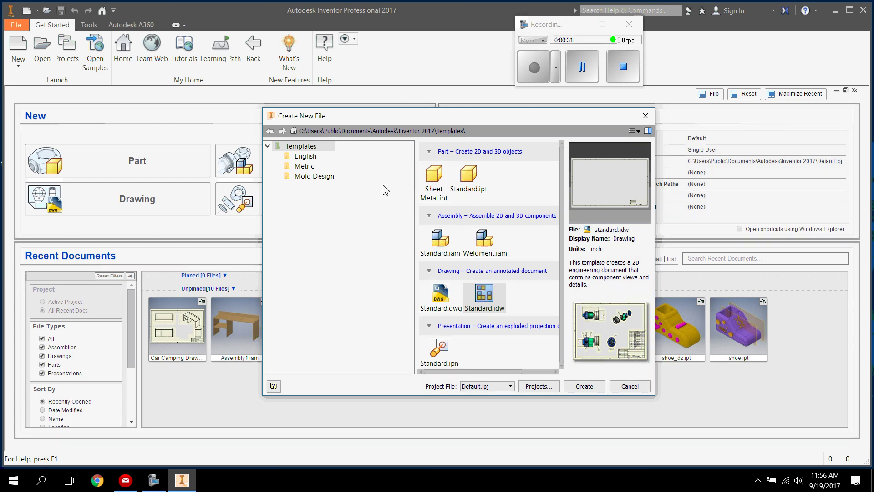
{"action": "left_click", "coordinate": [440, 237]}
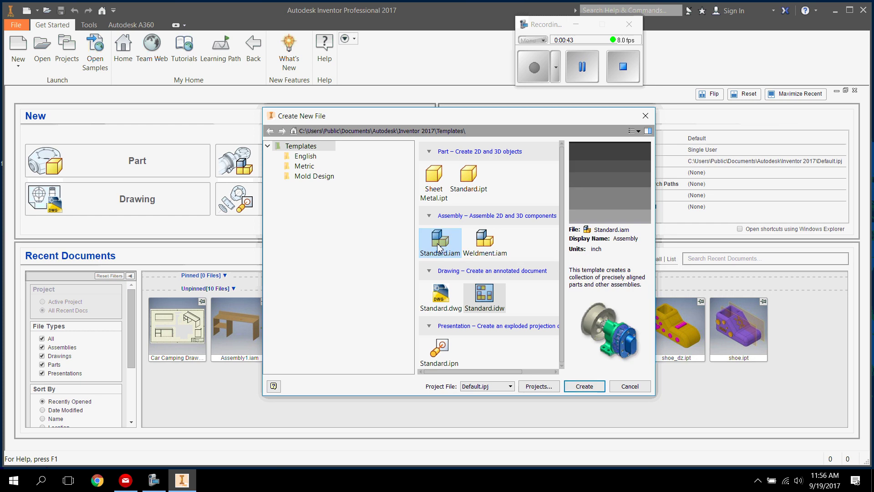
{"action": "double_click", "coordinate": [438, 240]}
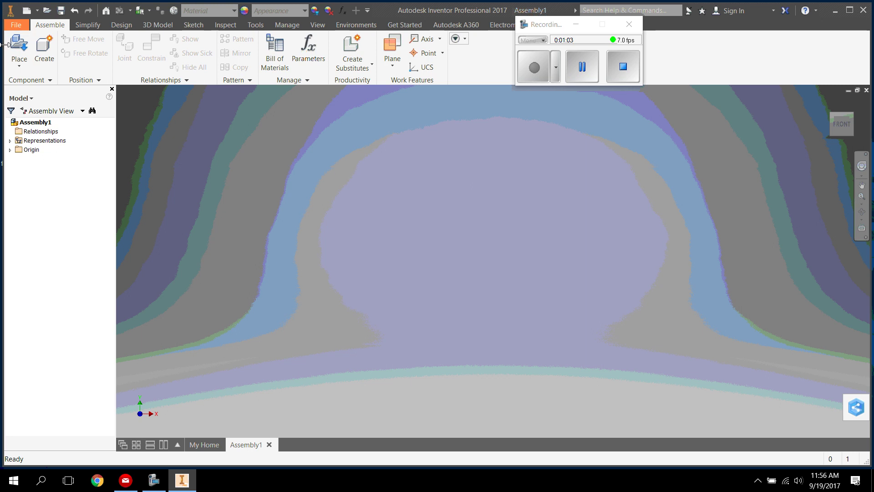
Start placing a component and browse to the How to Assemble folder inside Tutorials
{"action": "left_click", "coordinate": [18, 64]}
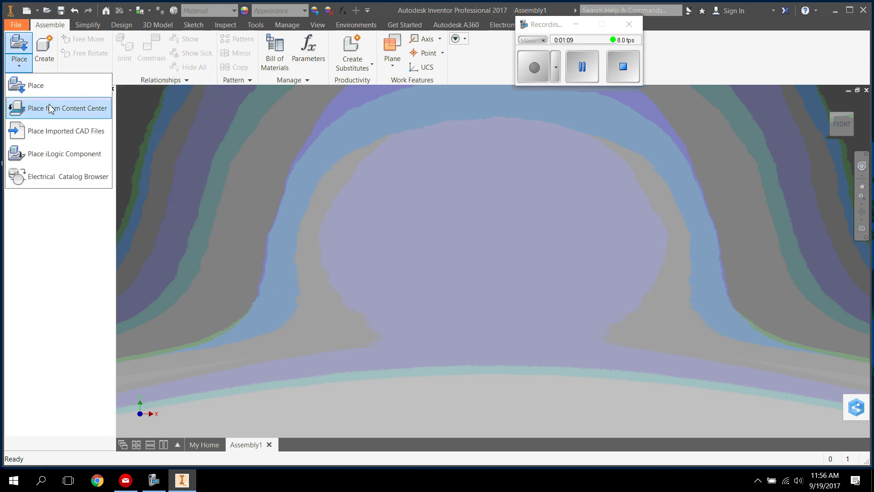
{"action": "left_click", "coordinate": [20, 68]}
{"action": "left_click", "coordinate": [20, 69]}
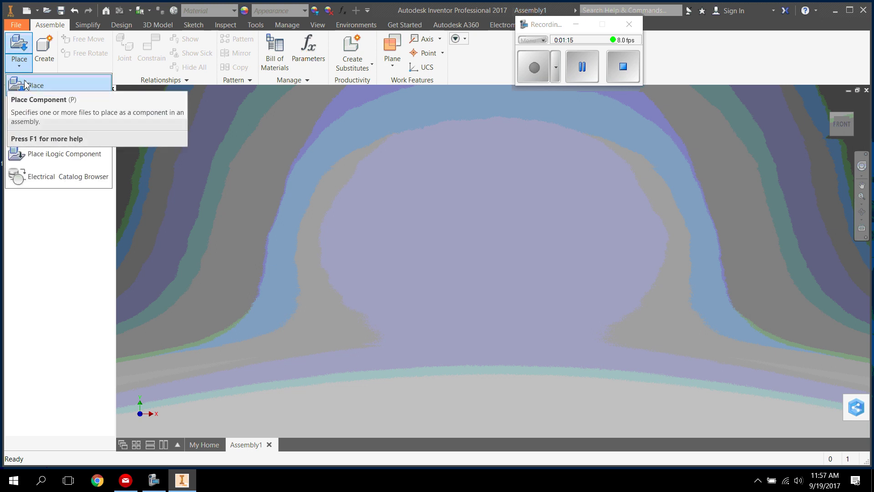
{"action": "left_click", "coordinate": [25, 86]}
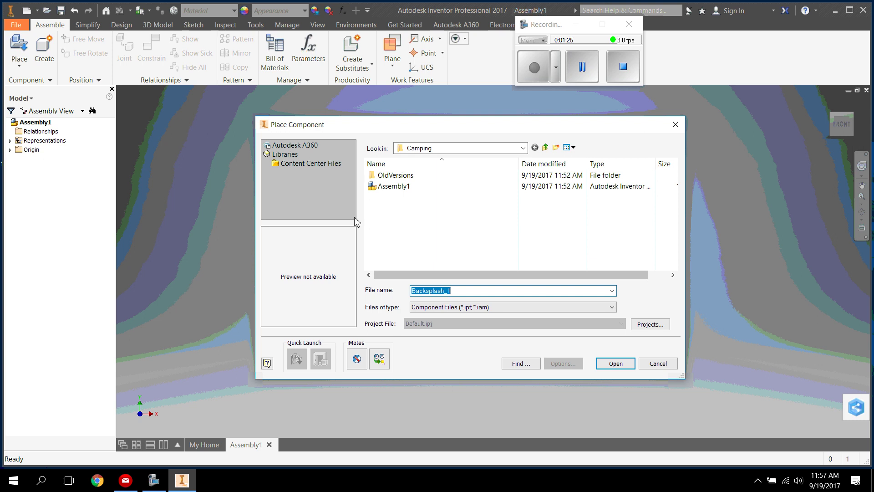
{"action": "left_click", "coordinate": [395, 151]}
{"action": "left_click", "coordinate": [466, 146]}
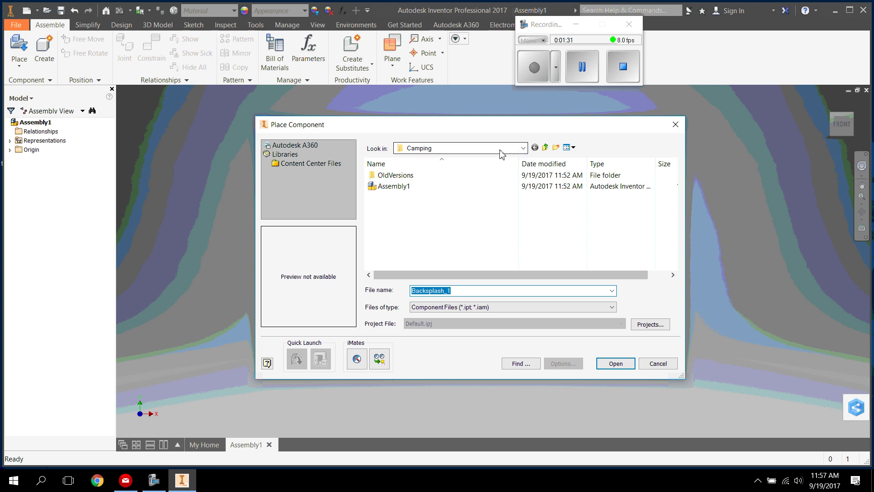
{"action": "left_click", "coordinate": [523, 148]}
{"action": "left_click", "coordinate": [523, 149]}
{"action": "left_click", "coordinate": [524, 148]}
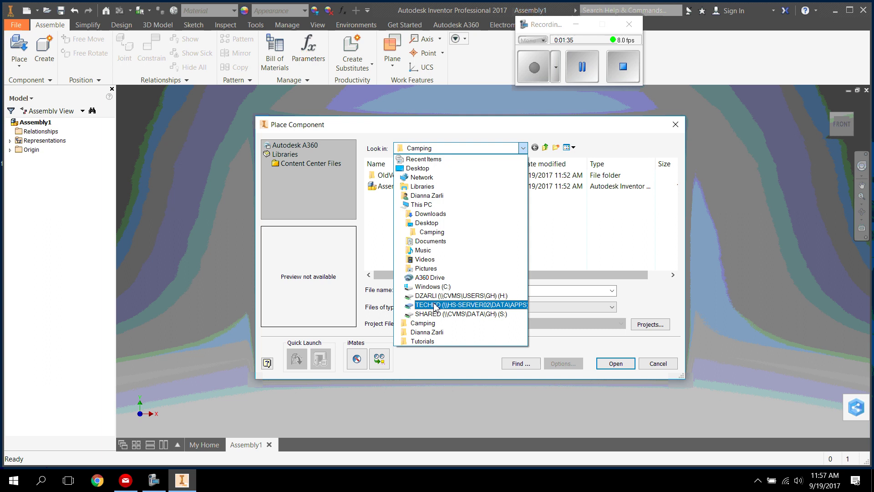
{"action": "left_click", "coordinate": [416, 341]}
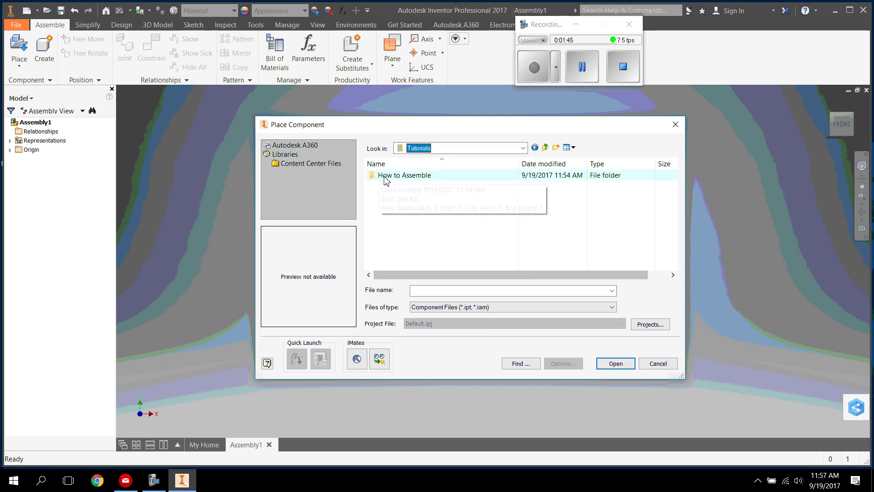
{"action": "left_click", "coordinate": [409, 179]}
{"action": "double_click", "coordinate": [410, 179]}
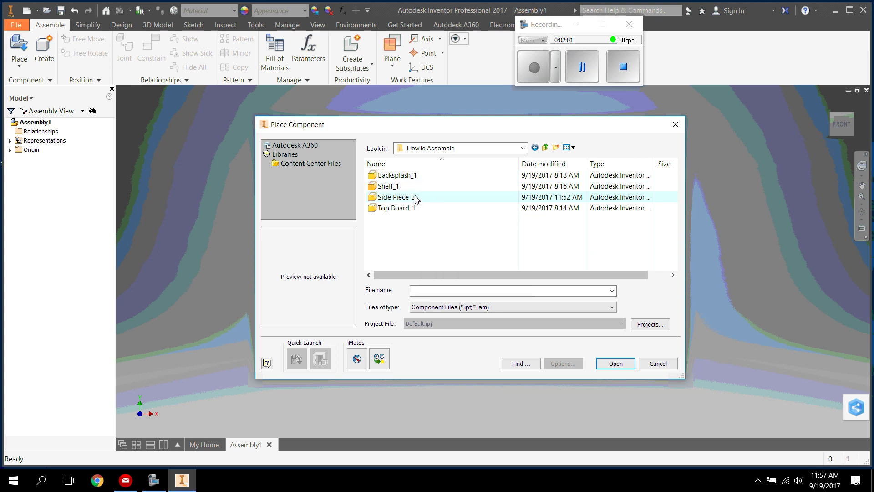
Place one Top Board_1 in the assembly and move it aside to make room for other parts
{"action": "left_click", "coordinate": [386, 210]}
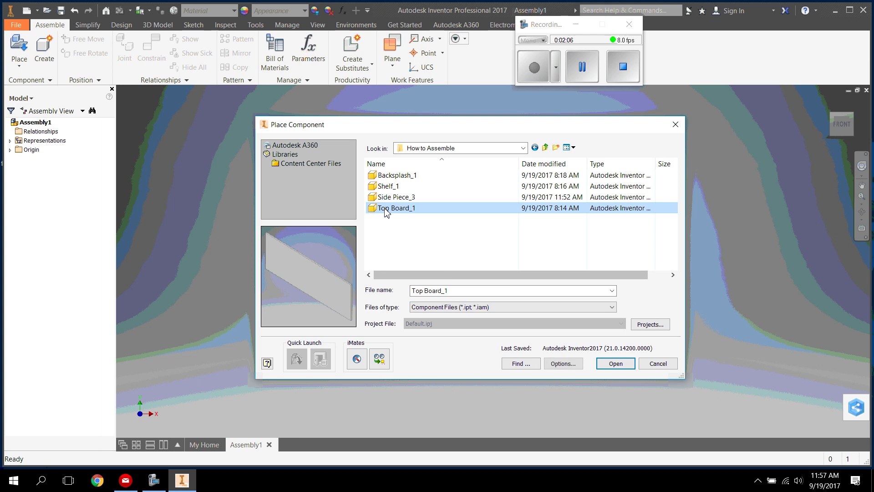
{"action": "left_click", "coordinate": [615, 363]}
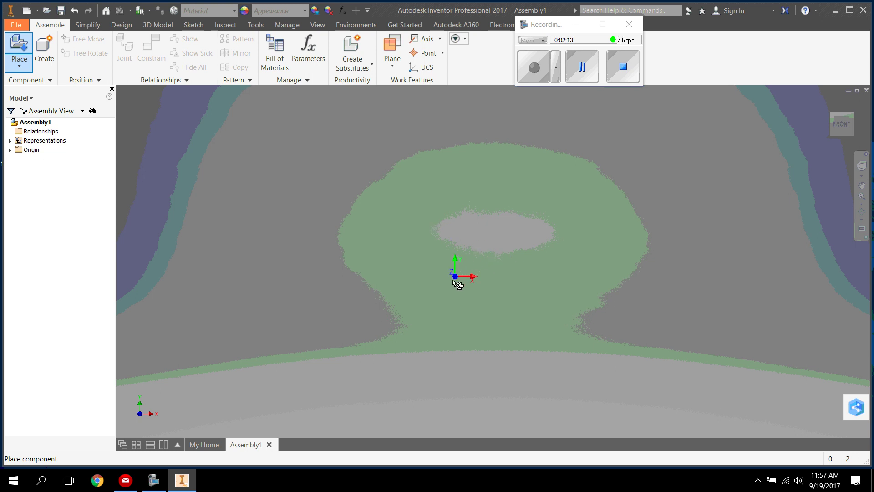
{"action": "left_click", "coordinate": [461, 256]}
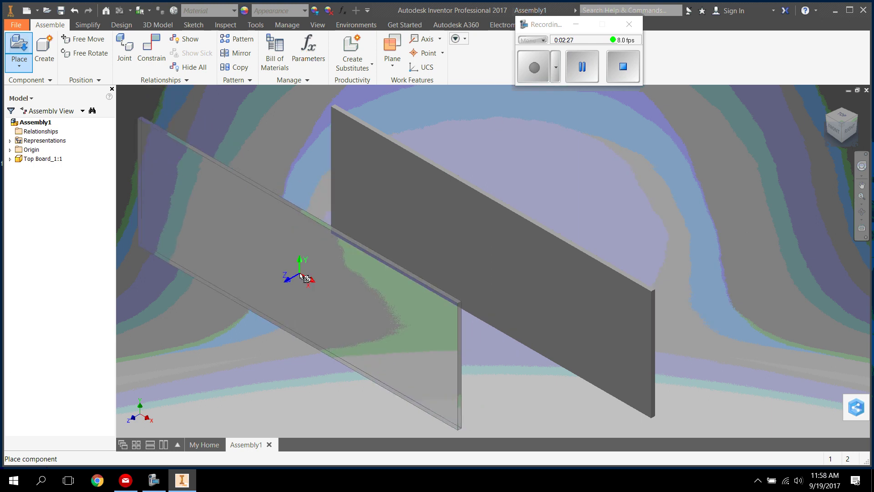
{"action": "right_click", "coordinate": [300, 274]}
{"action": "left_click", "coordinate": [344, 274]}
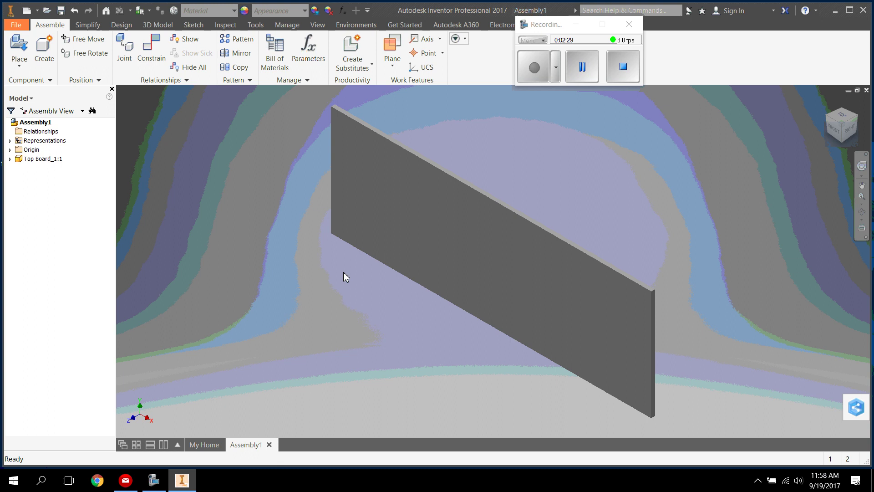
{"action": "left_click_drag", "start_coordinate": [413, 266], "coordinate": [568, 238]}
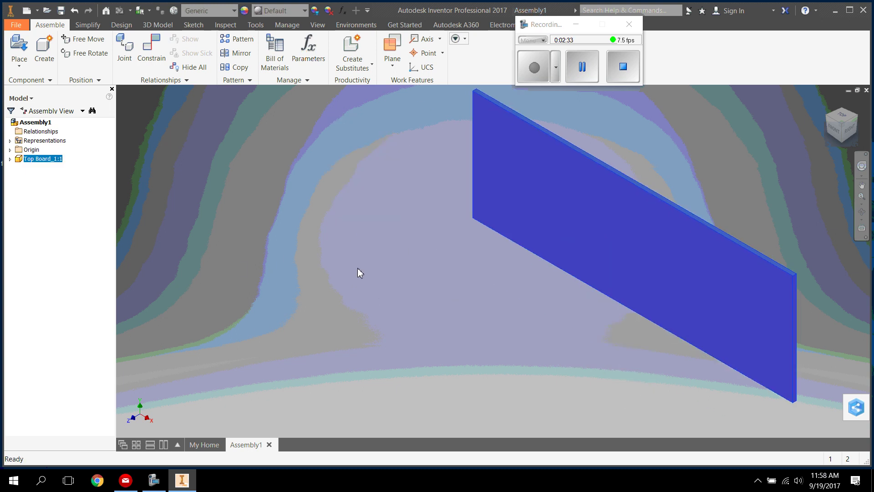
{"action": "left_click", "coordinate": [345, 225]}
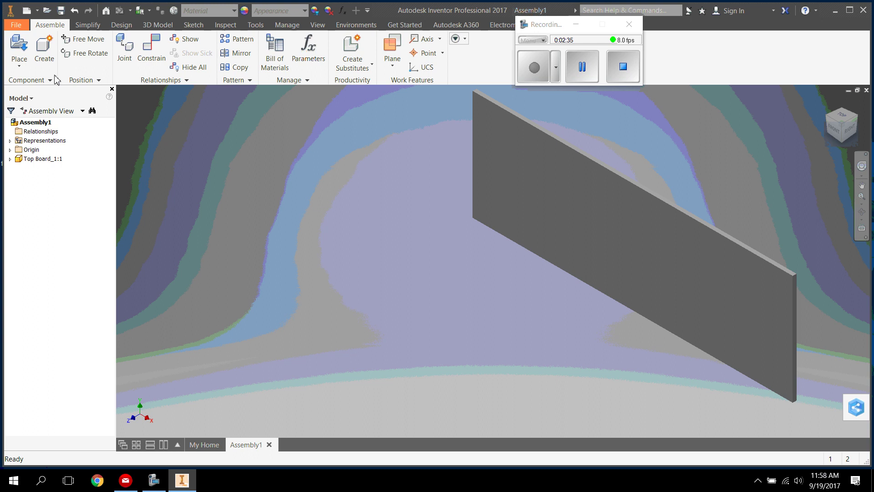
Place three copies of Side Piece_3 spaced apart in front of the top board
{"action": "left_click", "coordinate": [16, 46]}
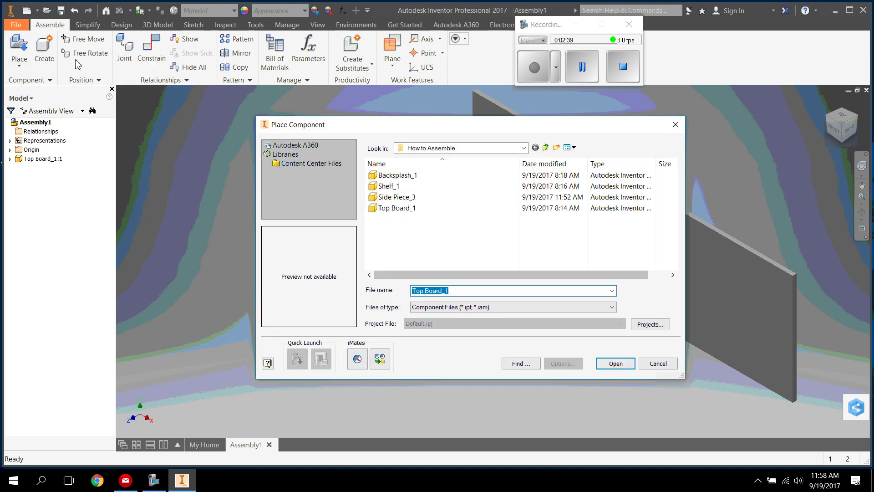
{"action": "left_click", "coordinate": [407, 197]}
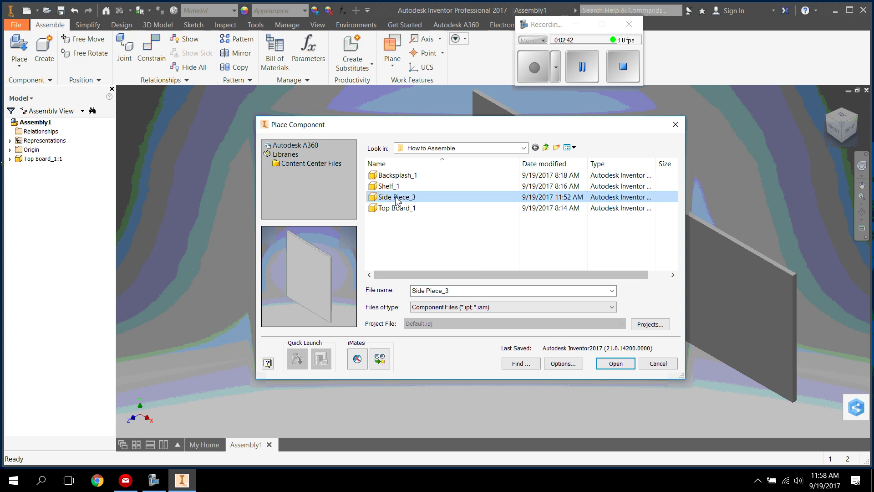
{"action": "left_click", "coordinate": [615, 364]}
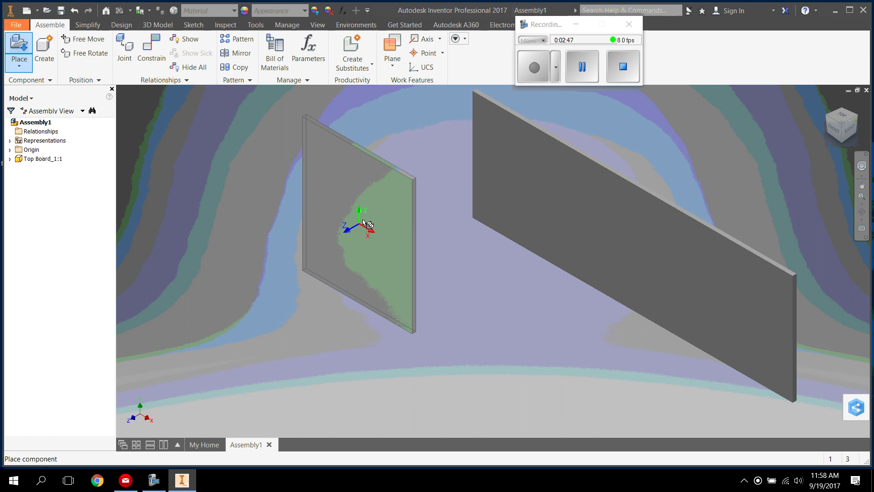
{"action": "left_click", "coordinate": [356, 210]}
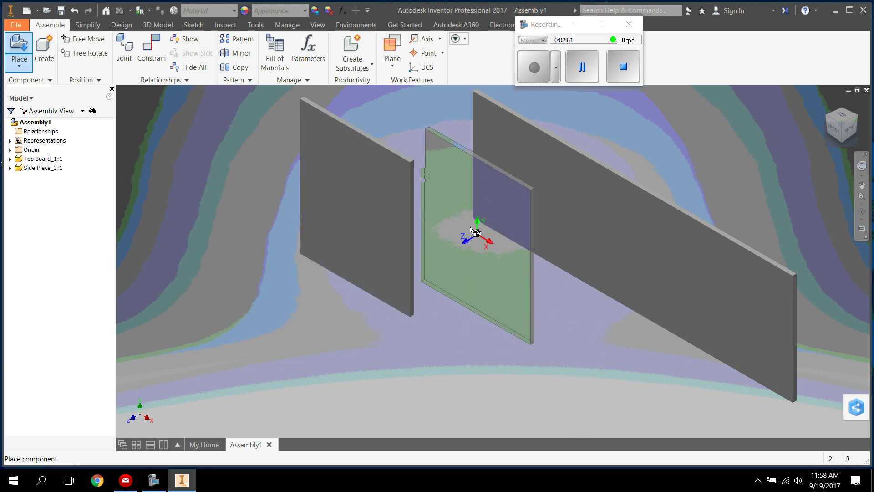
{"action": "left_click", "coordinate": [505, 256]}
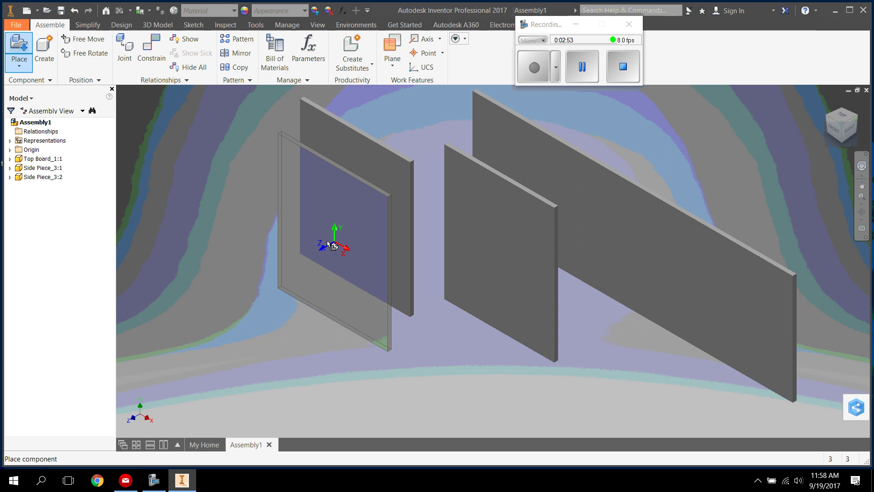
{"action": "left_click", "coordinate": [241, 273]}
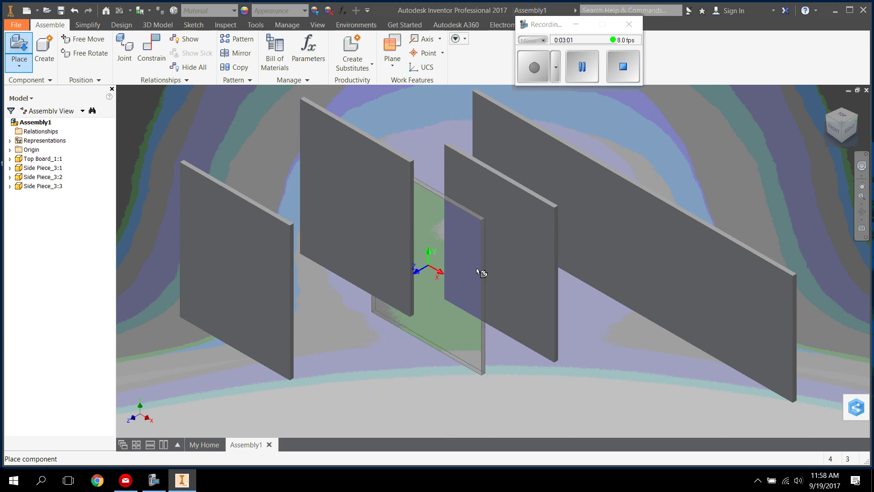
{"action": "right_click", "coordinate": [466, 298]}
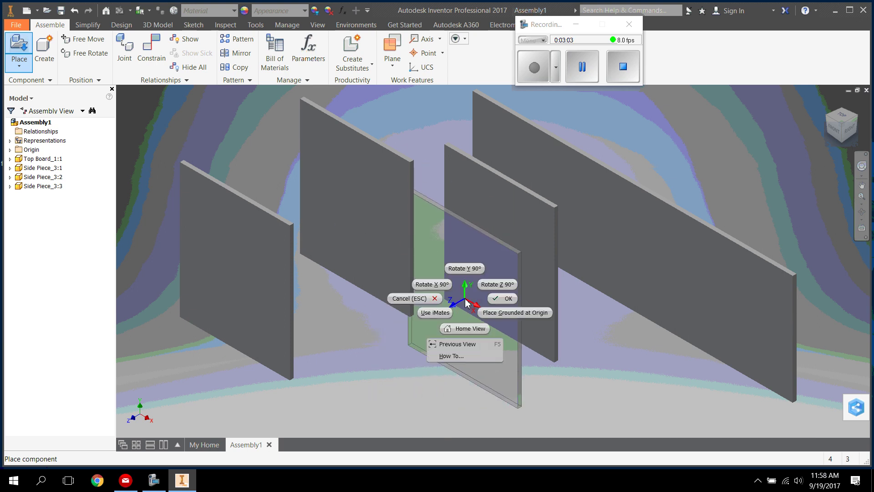
{"action": "left_click", "coordinate": [506, 299]}
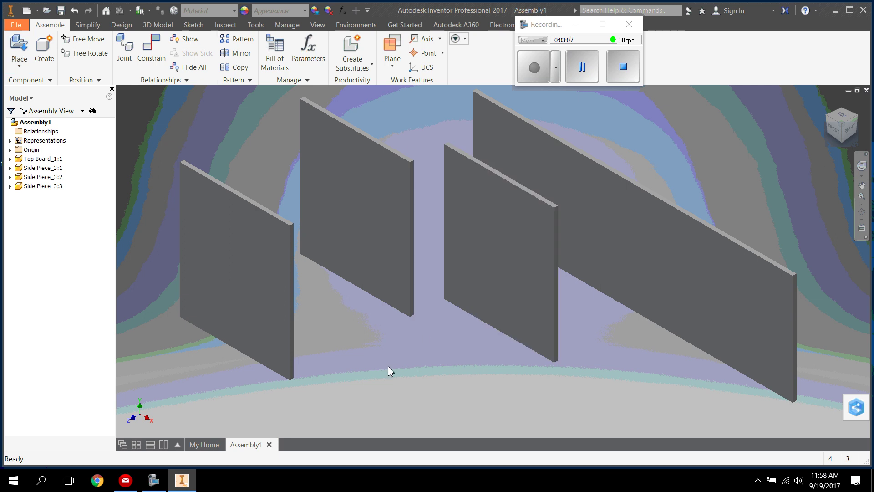
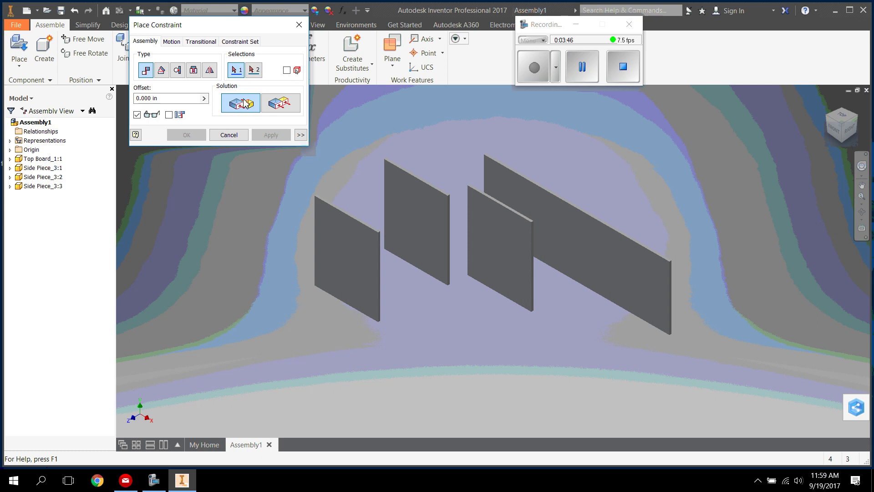
{"action": "left_click", "coordinate": [282, 102]}
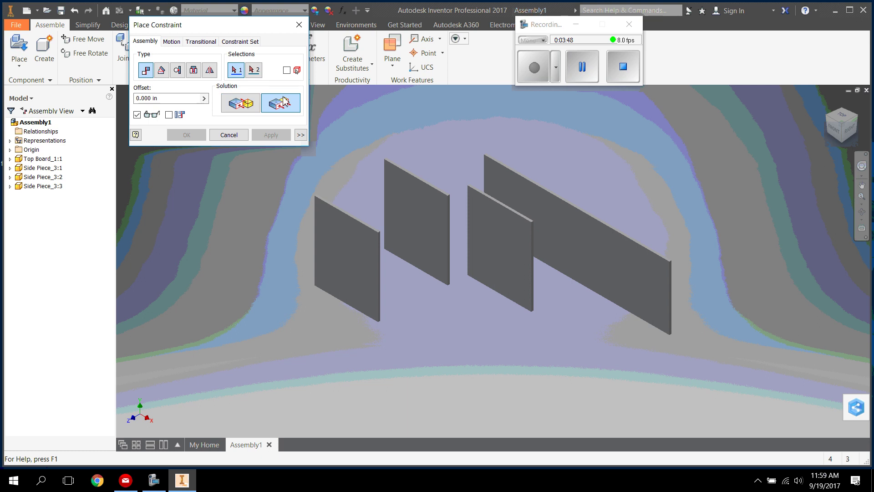
{"action": "left_click", "coordinate": [234, 100]}
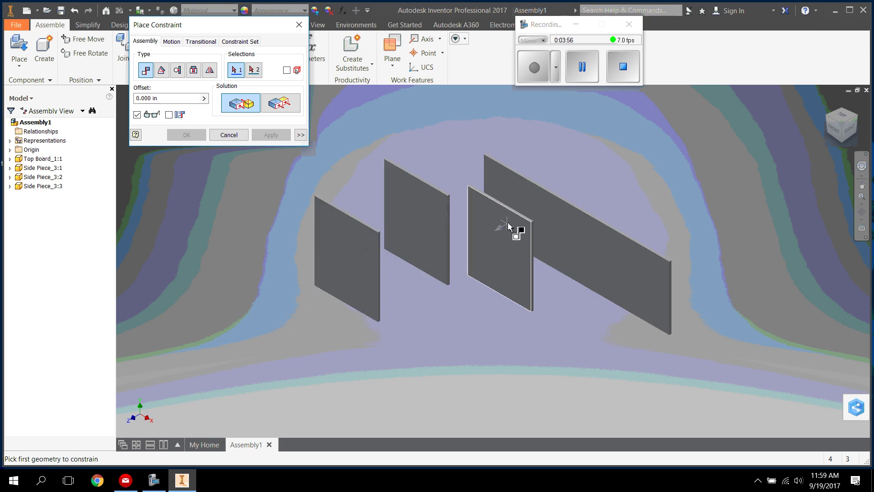
{"action": "left_click", "coordinate": [578, 237]}
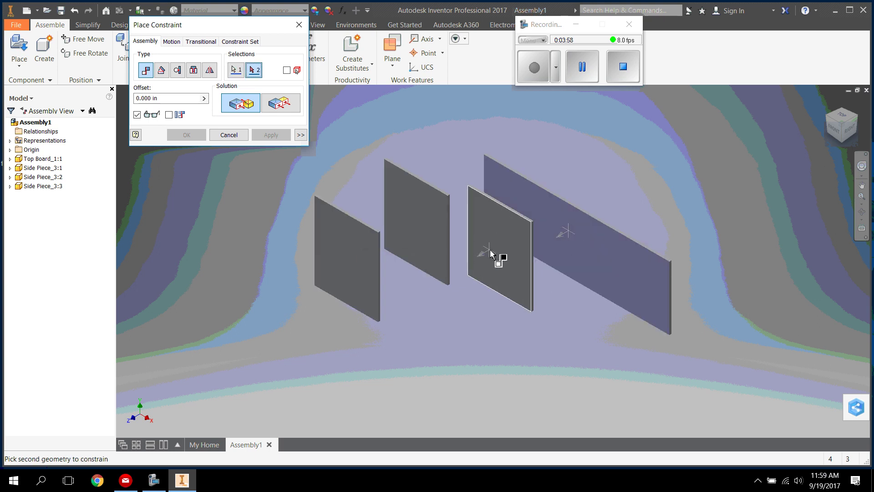
{"action": "left_click", "coordinate": [509, 250]}
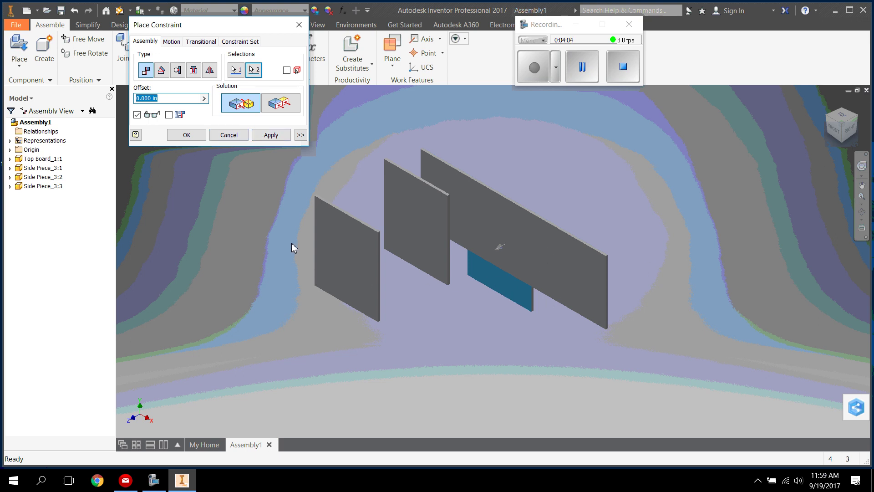
{"action": "left_click", "coordinate": [228, 134]}
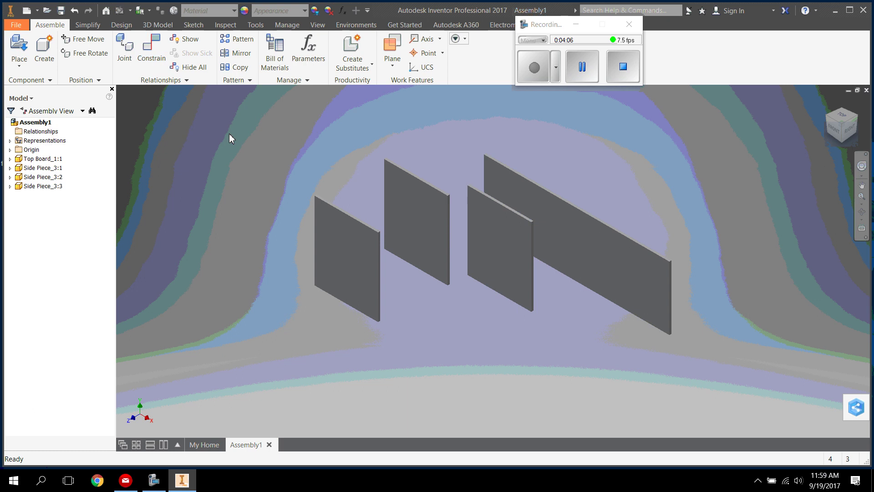
Try a Mate constraint between the upper edge face of Side Piece_3:2 and the upper edge face of the top board
{"action": "left_click", "coordinate": [154, 49]}
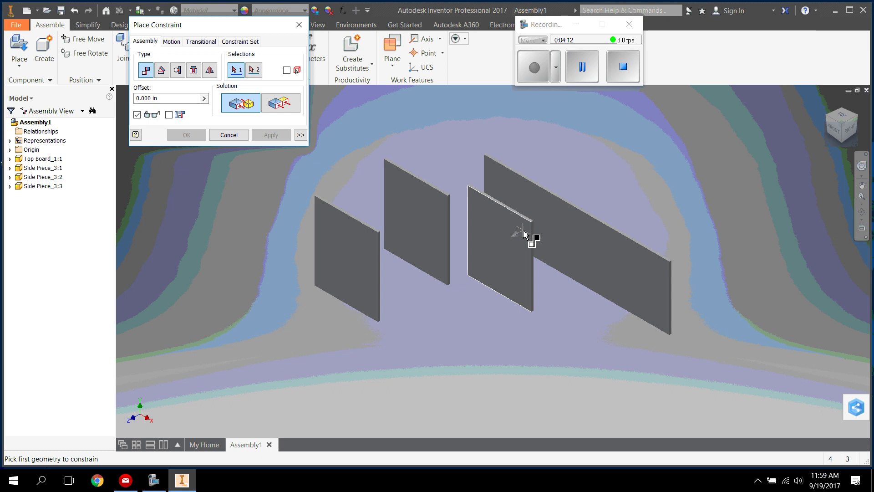
{"action": "scroll", "coordinate": [528, 221], "scroll_direction": "down", "scroll_amount": 5}
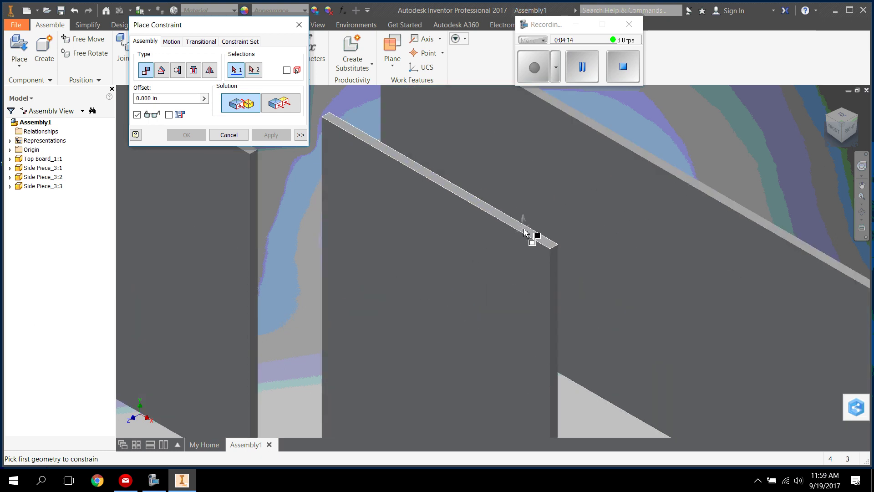
{"action": "left_click", "coordinate": [527, 226]}
{"action": "scroll", "coordinate": [524, 231], "scroll_direction": "up", "scroll_amount": 3}
{"action": "scroll", "coordinate": [581, 179], "scroll_direction": "down", "scroll_amount": 4}
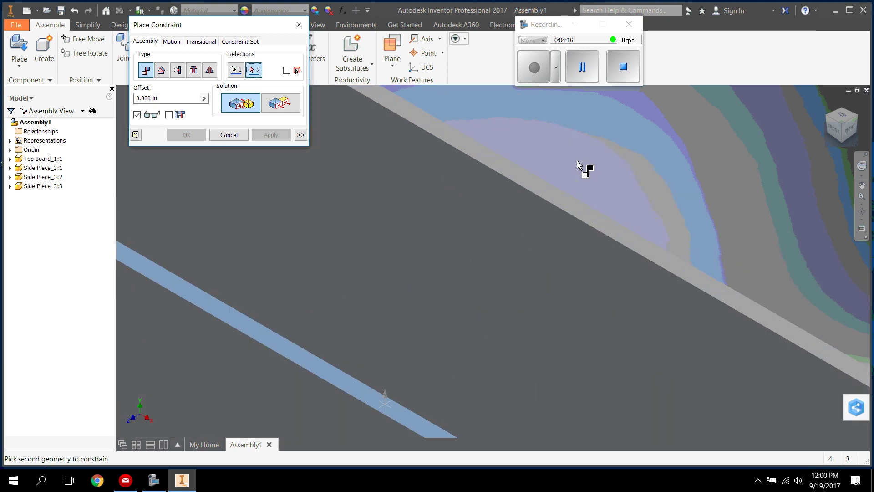
{"action": "left_click", "coordinate": [544, 191]}
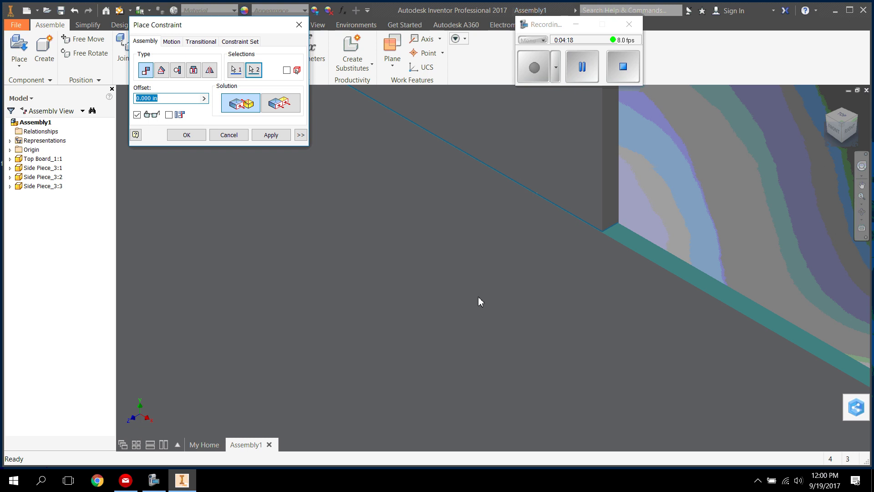
{"action": "scroll", "coordinate": [478, 298], "scroll_direction": "up", "scroll_amount": 5}
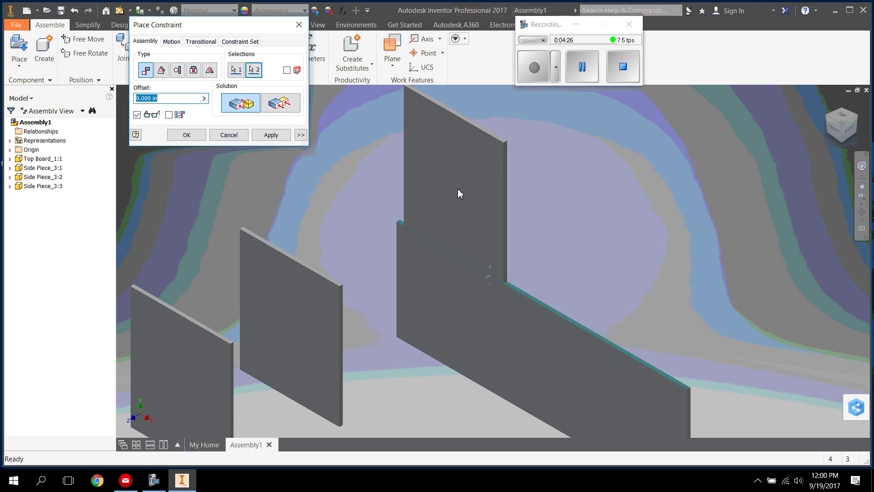
{"action": "left_click", "coordinate": [228, 134]}
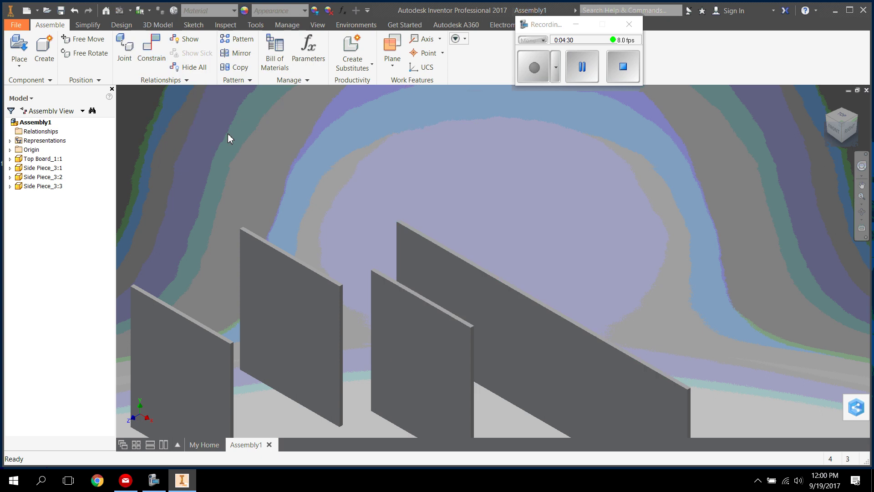
Apply a Flush constraint between the upper edge faces of Side Piece_3:2 and the top board, and move the side piece to test it
{"action": "left_click", "coordinate": [151, 57]}
{"action": "left_click", "coordinate": [283, 103]}
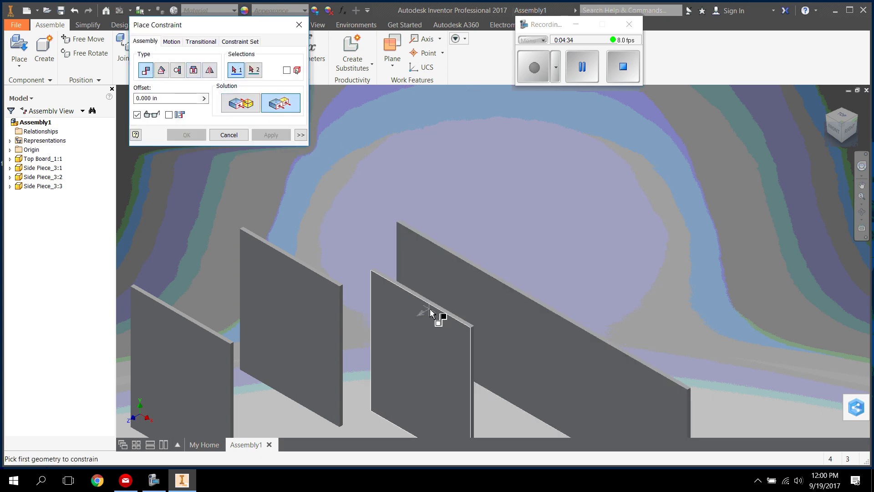
{"action": "scroll", "coordinate": [432, 313], "scroll_direction": "up", "scroll_amount": 5}
{"action": "left_click", "coordinate": [444, 291]}
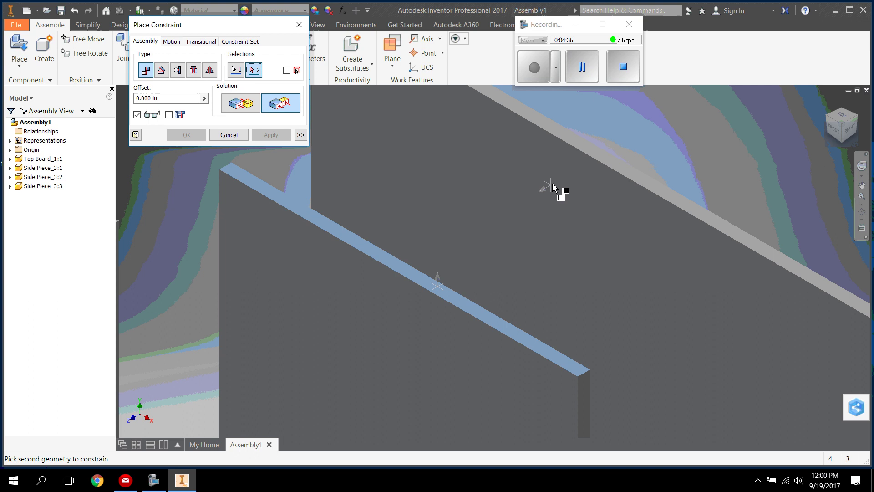
{"action": "left_click", "coordinate": [574, 143]}
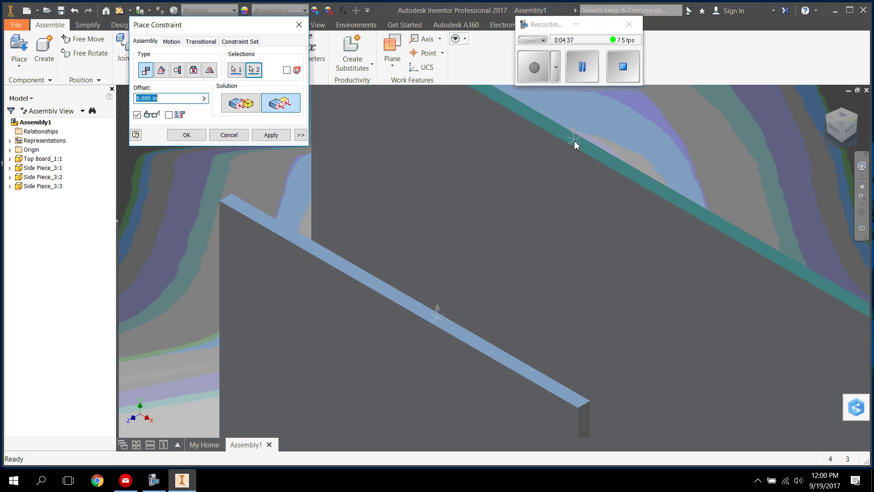
{"action": "left_click", "coordinate": [271, 135]}
{"action": "left_click", "coordinate": [231, 135]}
{"action": "left_click_drag", "start_coordinate": [355, 347], "coordinate": [536, 204]}
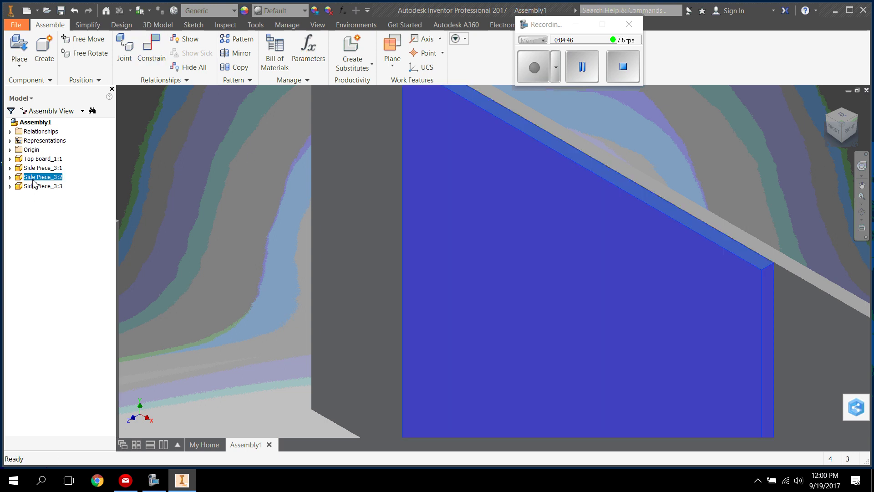
Delete the Flush constraint from Side Piece_3:2
{"action": "left_click", "coordinate": [10, 177]}
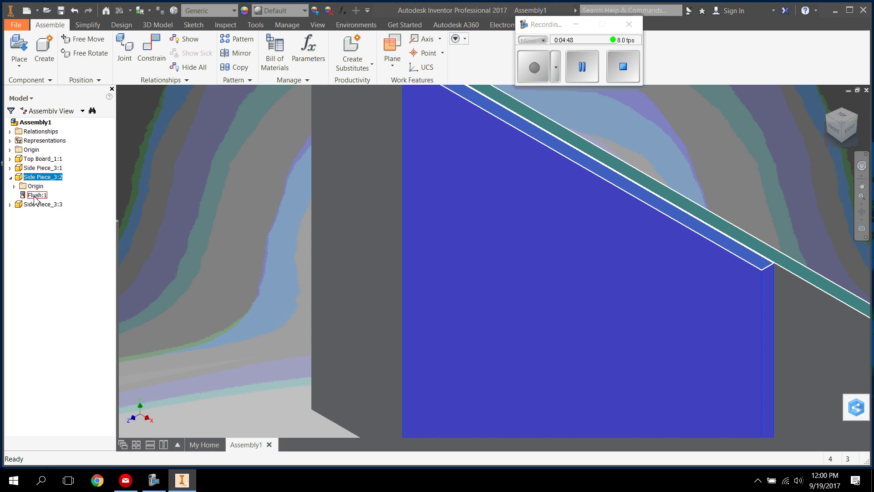
{"action": "right_click", "coordinate": [35, 194]}
{"action": "left_click", "coordinate": [59, 220]}
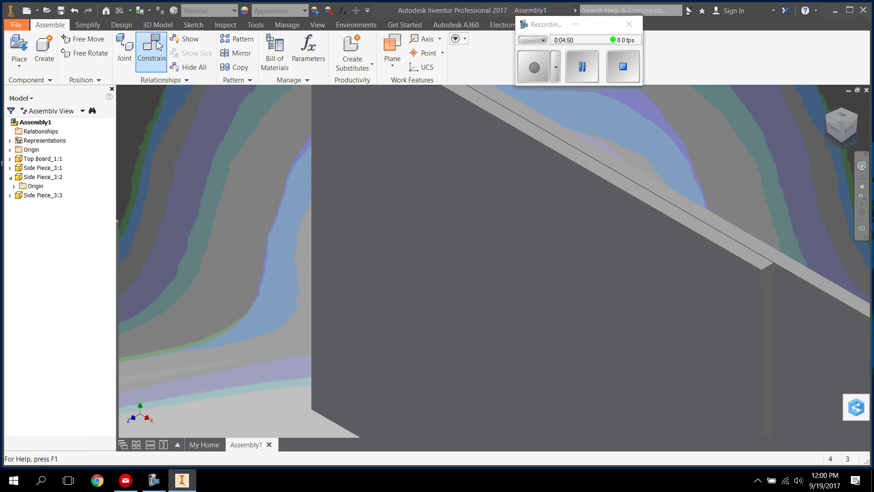
Move the three side pieces apart from each other and away from the top board
{"action": "scroll", "coordinate": [378, 259], "scroll_direction": "down", "scroll_amount": 5}
{"action": "left_click_drag", "start_coordinate": [427, 289], "coordinate": [369, 365]}
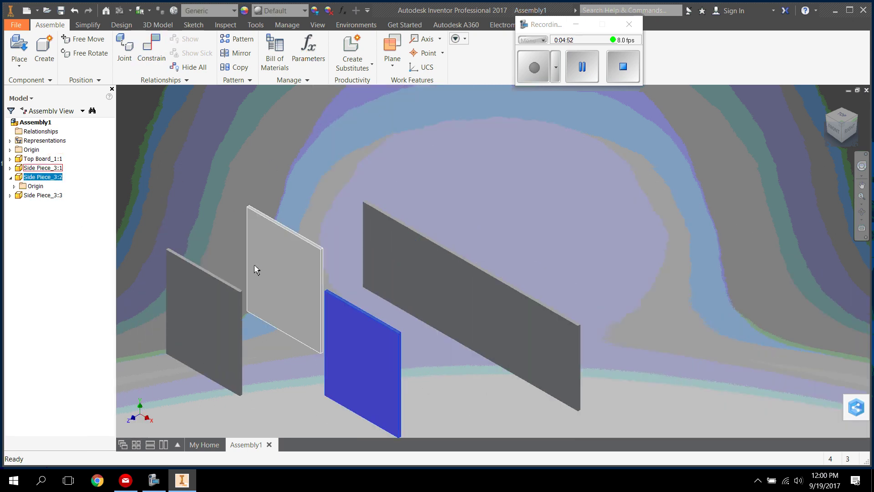
{"action": "left_click_drag", "start_coordinate": [285, 279], "coordinate": [244, 222]}
{"action": "left_click_drag", "start_coordinate": [205, 322], "coordinate": [178, 334]}
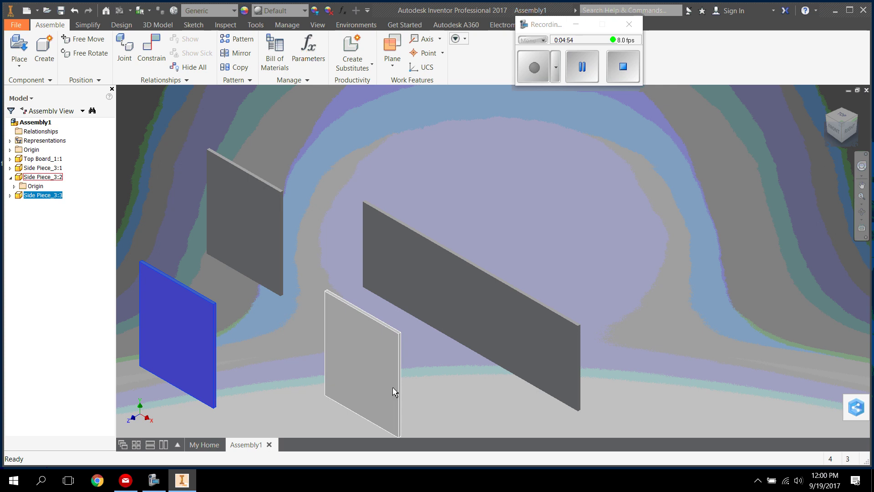
{"action": "left_click_drag", "start_coordinate": [392, 392], "coordinate": [390, 382]}
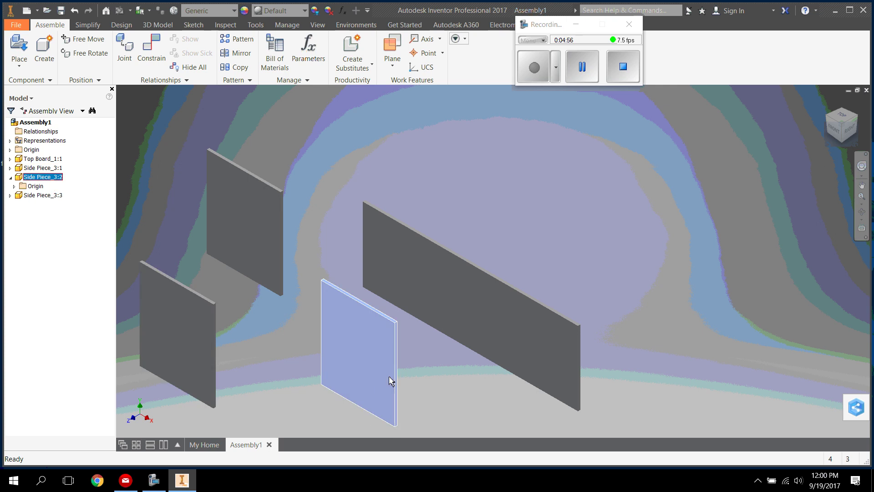
Mate the upper edge face of Side Piece_3:2 to the broad front face of the top board with a 0.000 in offset
{"action": "left_click", "coordinate": [157, 54]}
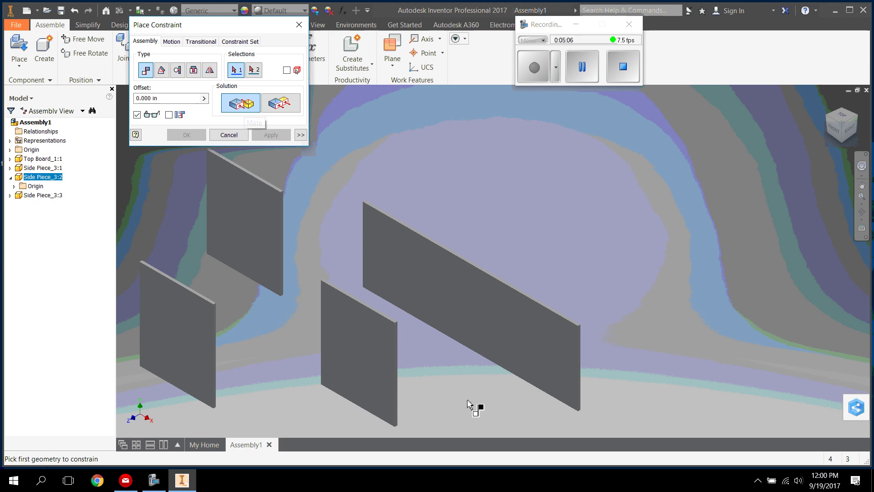
{"action": "scroll", "coordinate": [391, 341], "scroll_direction": "down", "scroll_amount": 5}
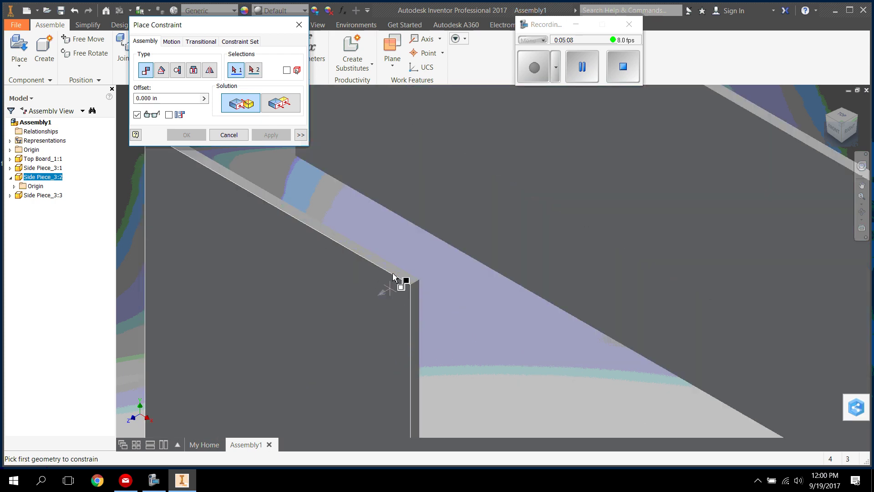
{"action": "scroll", "coordinate": [385, 271], "scroll_direction": "down", "scroll_amount": 2}
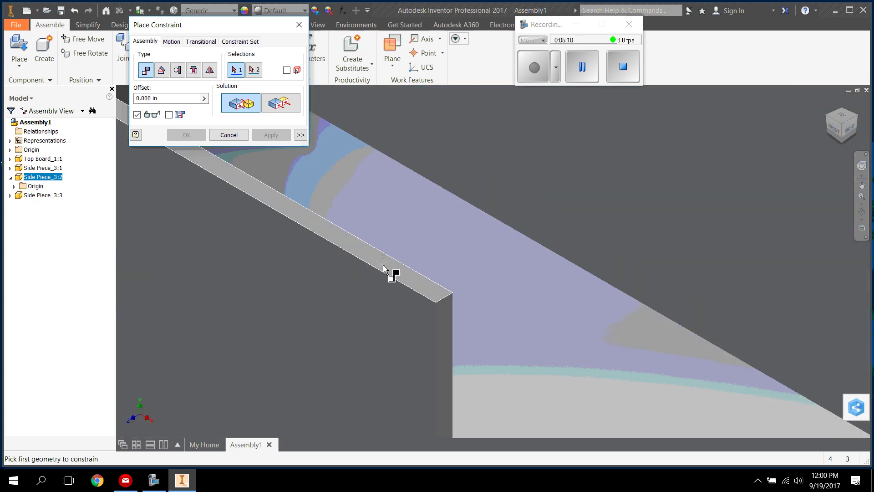
{"action": "scroll", "coordinate": [384, 268], "scroll_direction": "up", "scroll_amount": 5}
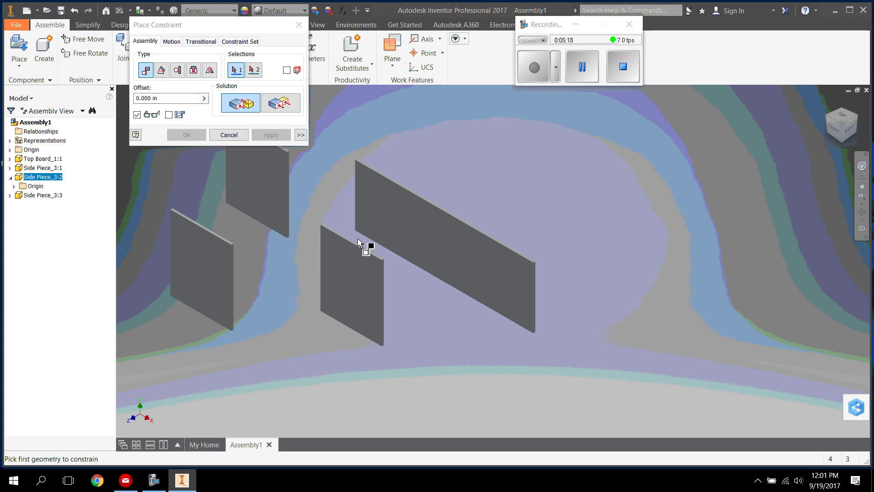
{"action": "scroll", "coordinate": [358, 241], "scroll_direction": "down", "scroll_amount": 5}
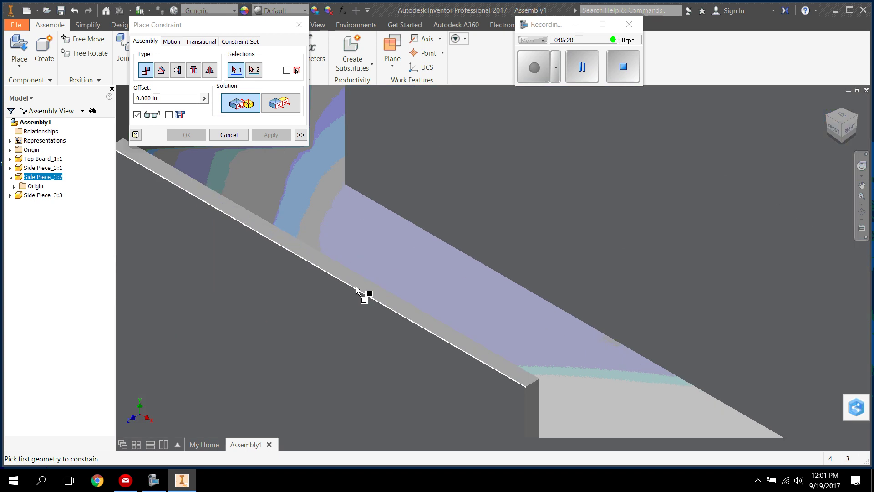
{"action": "scroll", "coordinate": [358, 291], "scroll_direction": "up", "scroll_amount": 6}
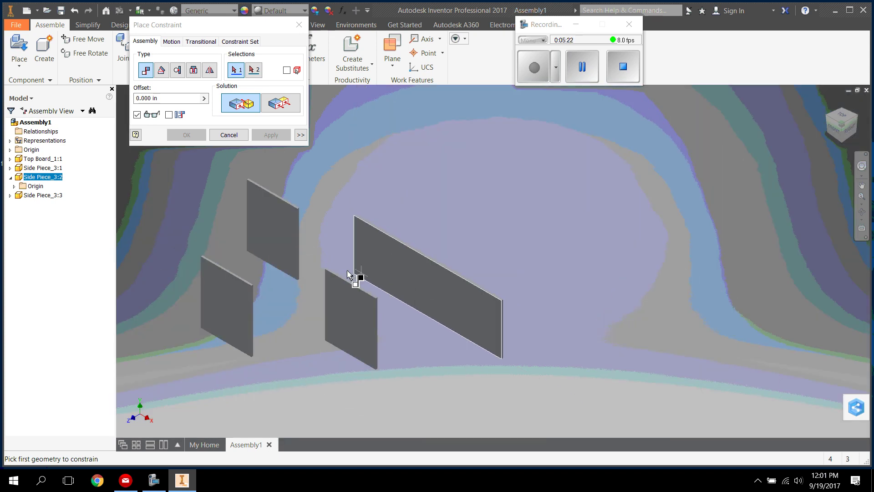
{"action": "scroll", "coordinate": [349, 274], "scroll_direction": "down", "scroll_amount": 5}
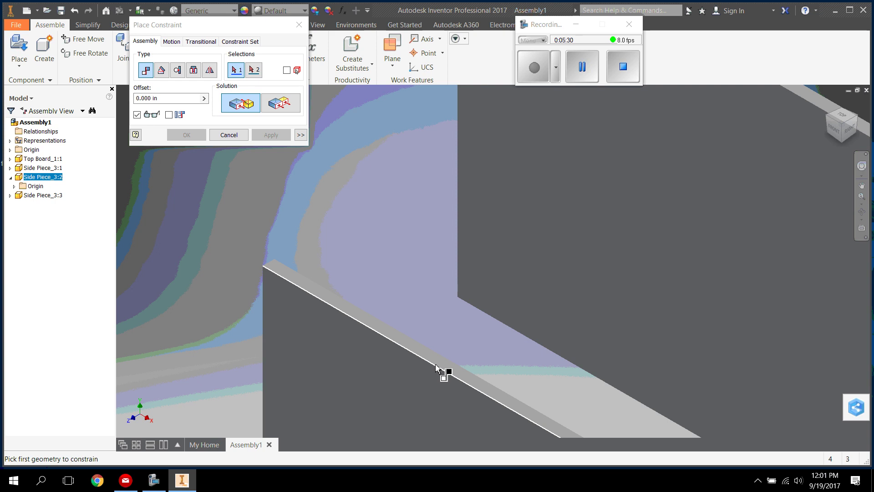
{"action": "mouse_move", "coordinate": [436, 367]}
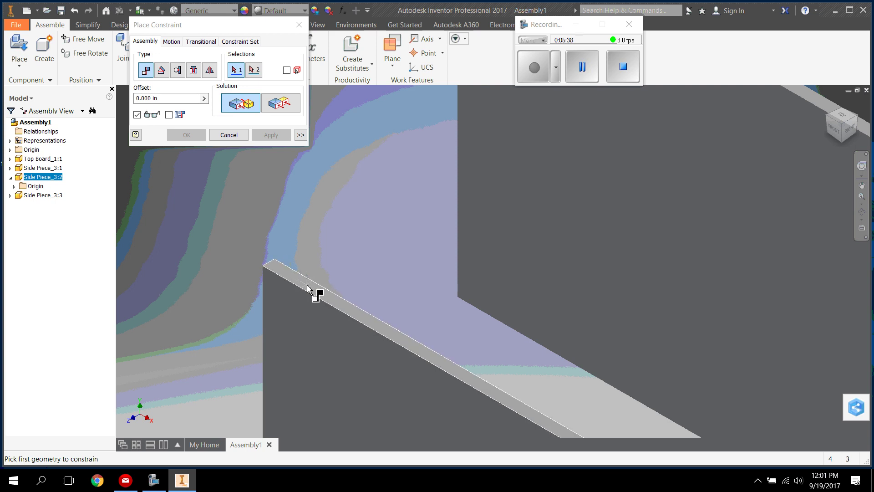
{"action": "mouse_move", "coordinate": [322, 304]}
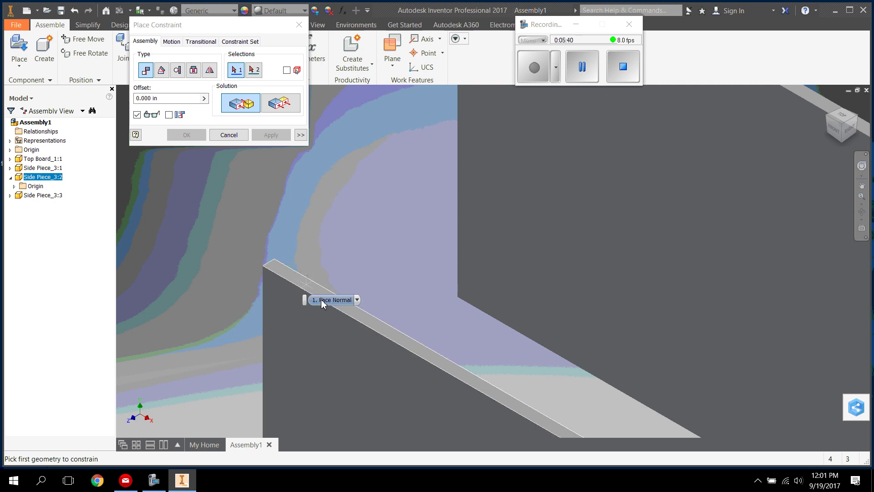
{"action": "left_click", "coordinate": [384, 327]}
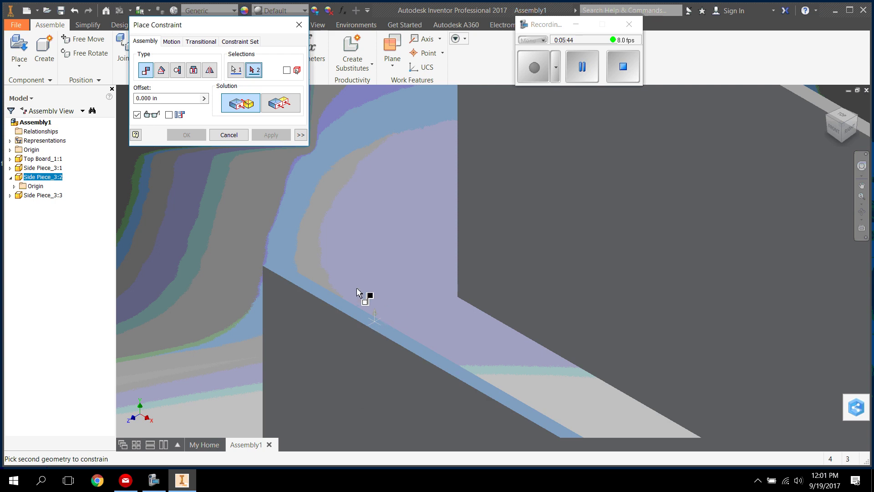
{"action": "scroll", "coordinate": [474, 351], "scroll_direction": "up", "scroll_amount": 6}
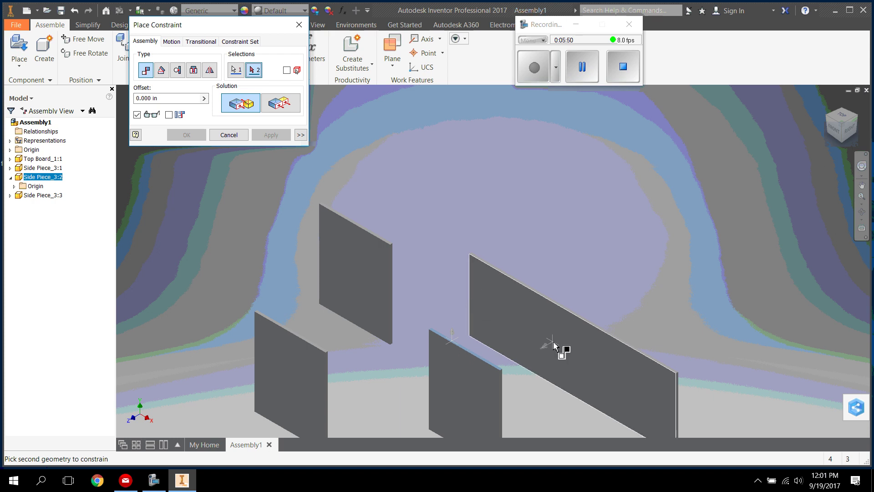
{"action": "left_click", "coordinate": [488, 312]}
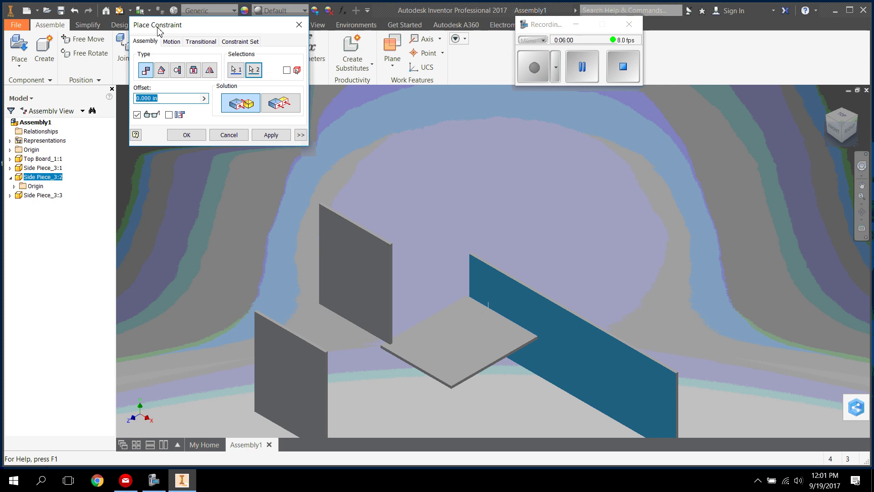
{"action": "left_click", "coordinate": [267, 136]}
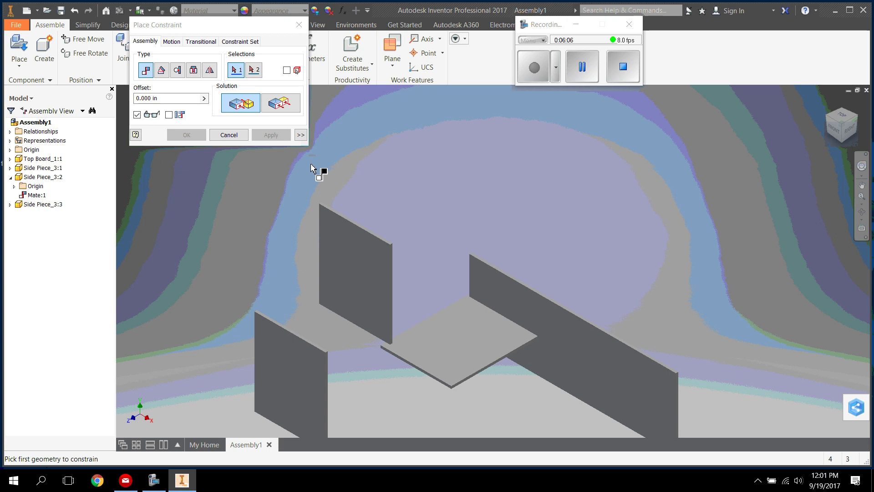
{"action": "left_click", "coordinate": [228, 134]}
Move the mated side piece and the top board around to test their remaining freedom of movement
{"action": "left_click_drag", "start_coordinate": [462, 367], "coordinate": [571, 360]}
{"action": "left_click_drag", "start_coordinate": [494, 361], "coordinate": [466, 371]}
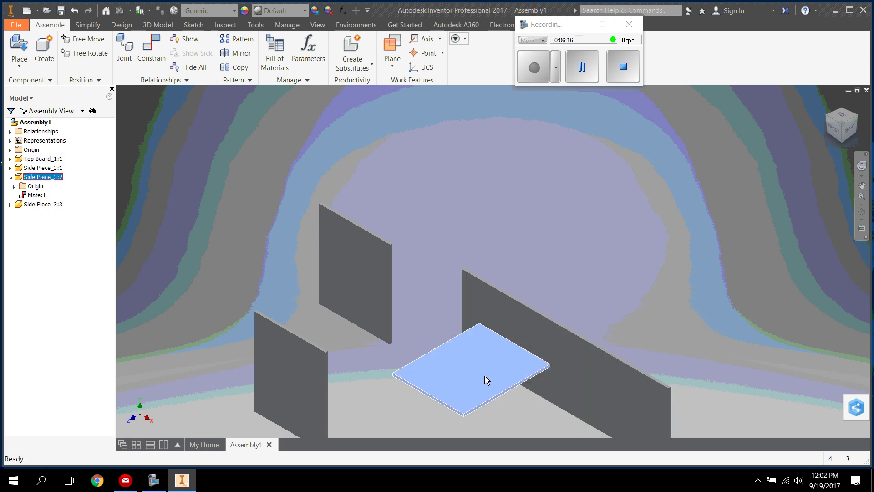
{"action": "mouse_move", "coordinate": [493, 380]}
{"action": "left_mouse_down"}
{"action": "mouse_move", "coordinate": [485, 414]}
{"action": "mouse_move", "coordinate": [486, 369]}
{"action": "left_mouse_up"}
{"action": "left_click_drag", "start_coordinate": [544, 344], "coordinate": [578, 298]}
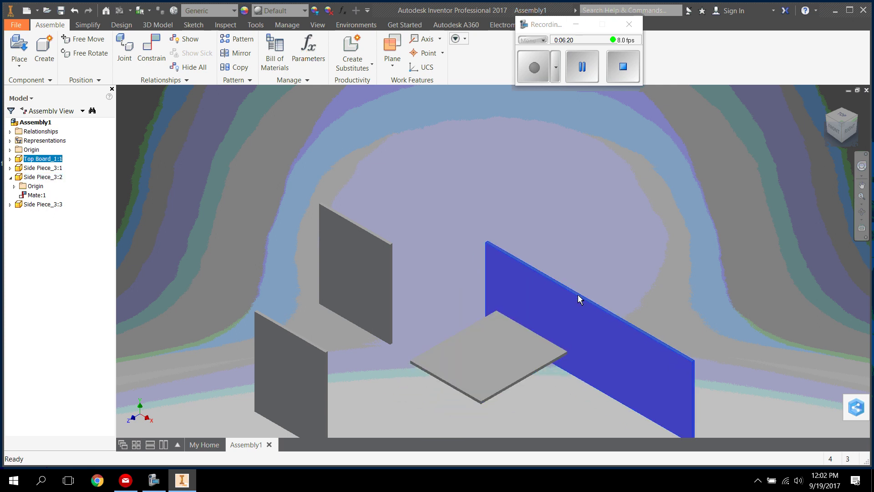
{"action": "left_click_drag", "start_coordinate": [512, 364], "coordinate": [505, 347]}
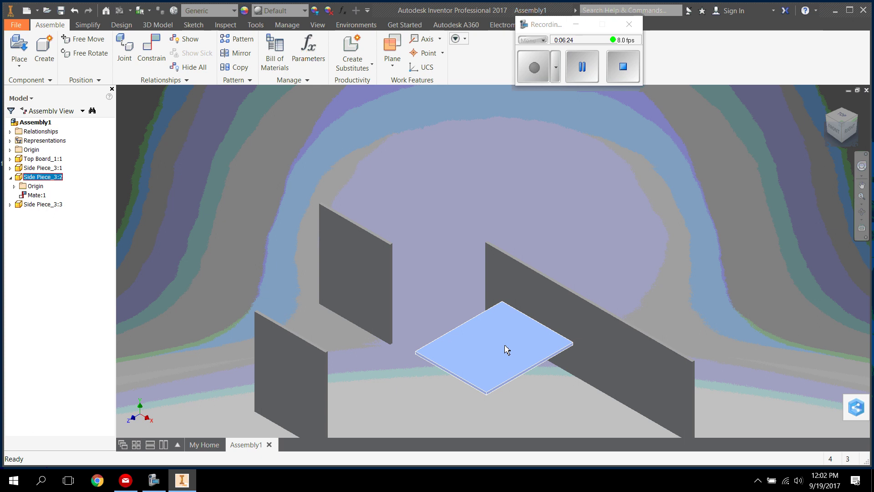
Add a Flush constraint with 0.000 in offset between Side Piece_3:2's broad face and the top board's nearest short end face
{"action": "left_click", "coordinate": [153, 52]}
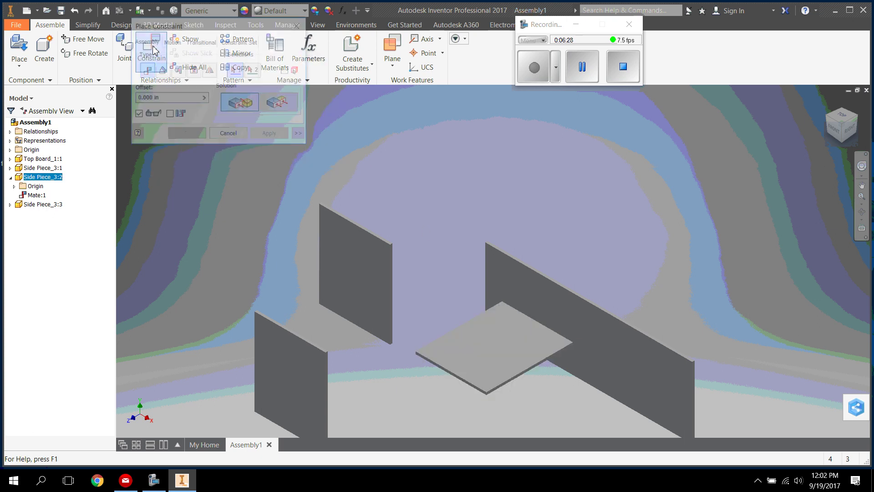
{"action": "left_click", "coordinate": [279, 108]}
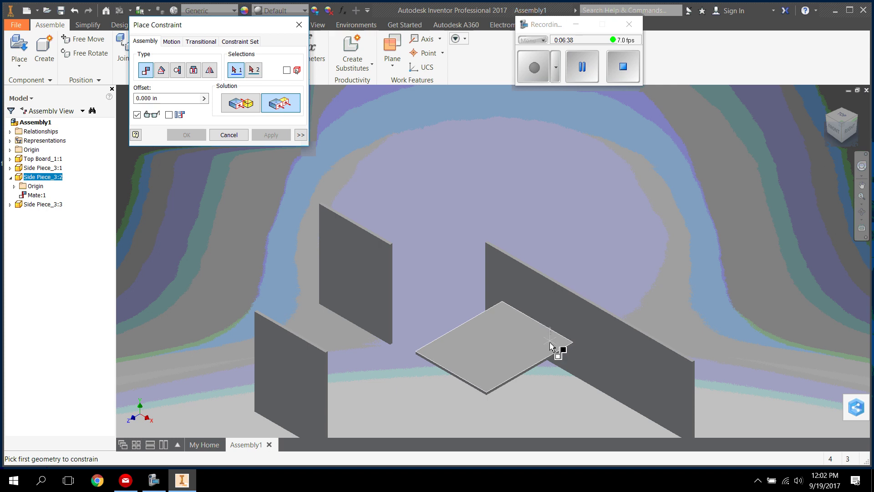
{"action": "left_click", "coordinate": [502, 335]}
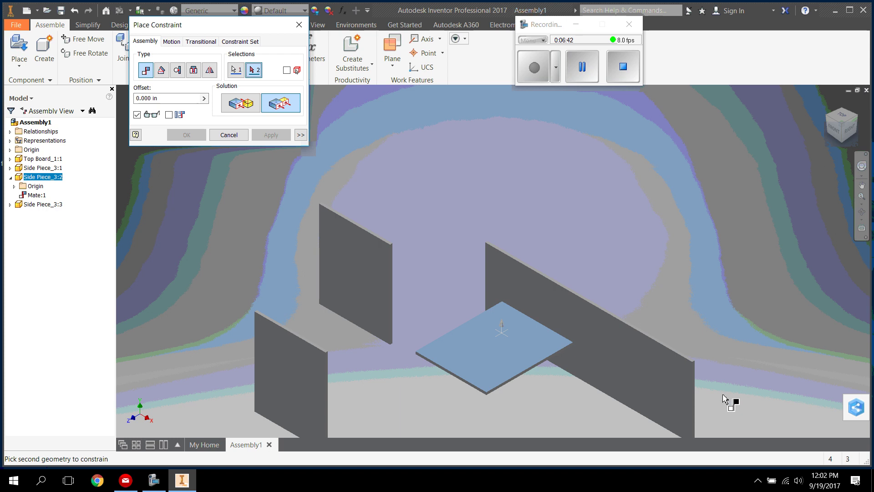
{"action": "scroll", "coordinate": [717, 412], "scroll_direction": "down", "scroll_amount": 5}
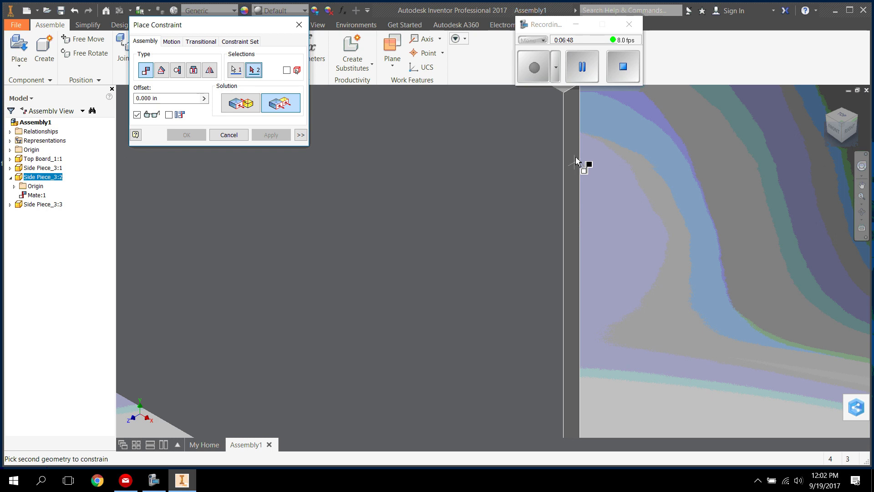
{"action": "left_click", "coordinate": [574, 119]}
{"action": "scroll", "coordinate": [637, 227], "scroll_direction": "down", "scroll_amount": 3}
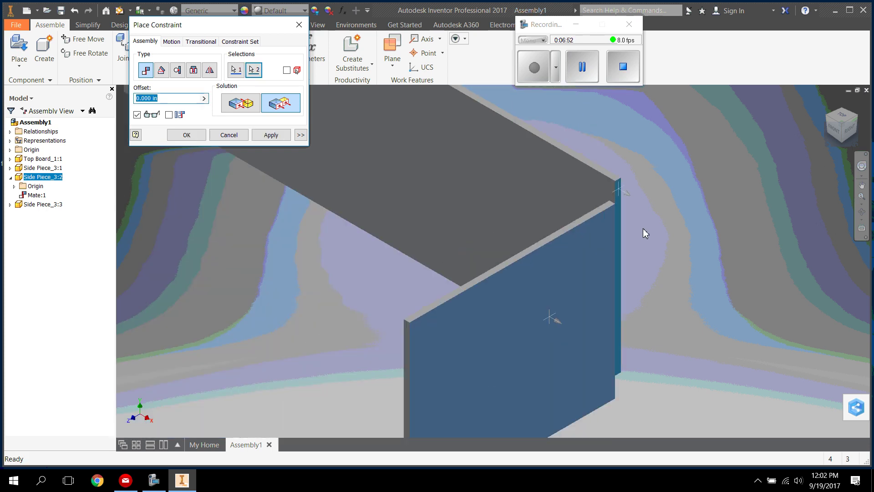
{"action": "left_click", "coordinate": [271, 136]}
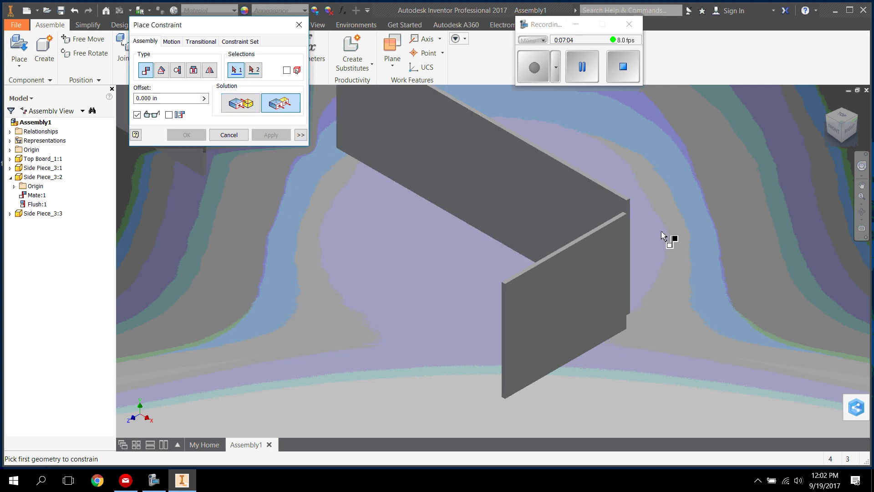
Flush the thin upper edge face of Side Piece_3:2 with the top board's long upper edge face at 0.000 in offset
{"action": "scroll", "coordinate": [620, 244], "scroll_direction": "up", "scroll_amount": 5}
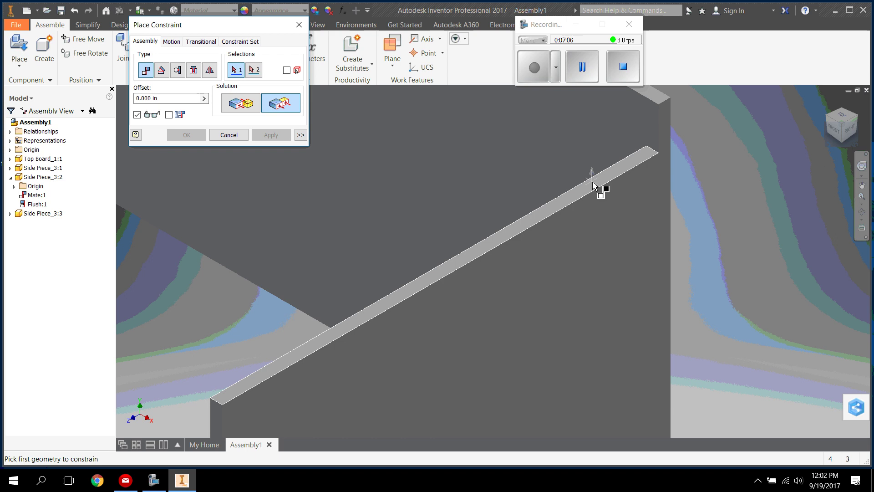
{"action": "left_click", "coordinate": [593, 185]}
{"action": "scroll", "coordinate": [602, 189], "scroll_direction": "down", "scroll_amount": 3}
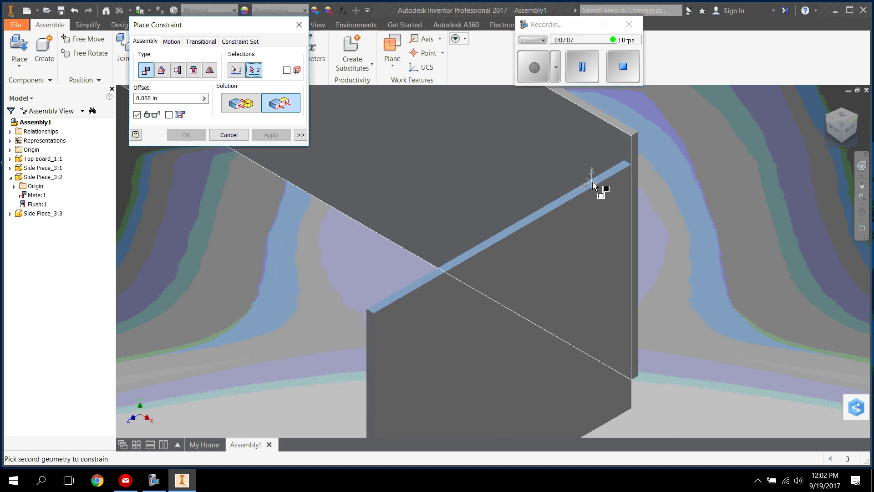
{"action": "scroll", "coordinate": [632, 129], "scroll_direction": "up", "scroll_amount": 3}
{"action": "left_click", "coordinate": [626, 134]}
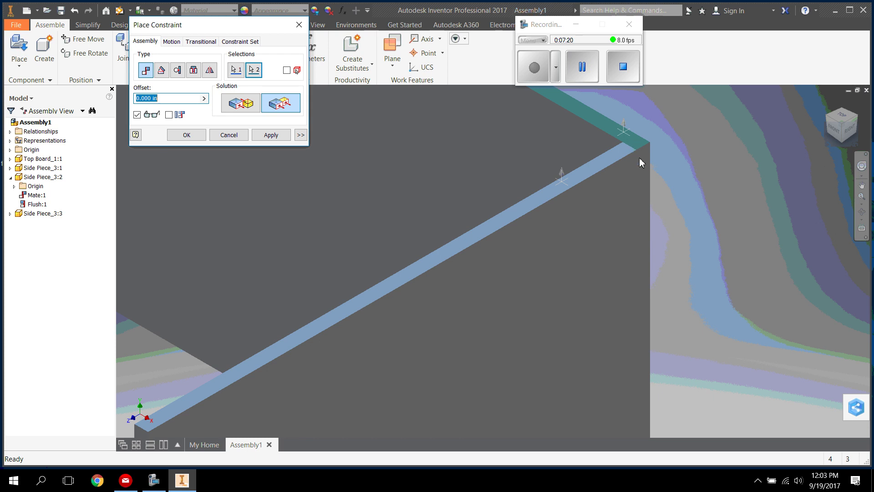
{"action": "left_click", "coordinate": [271, 135]}
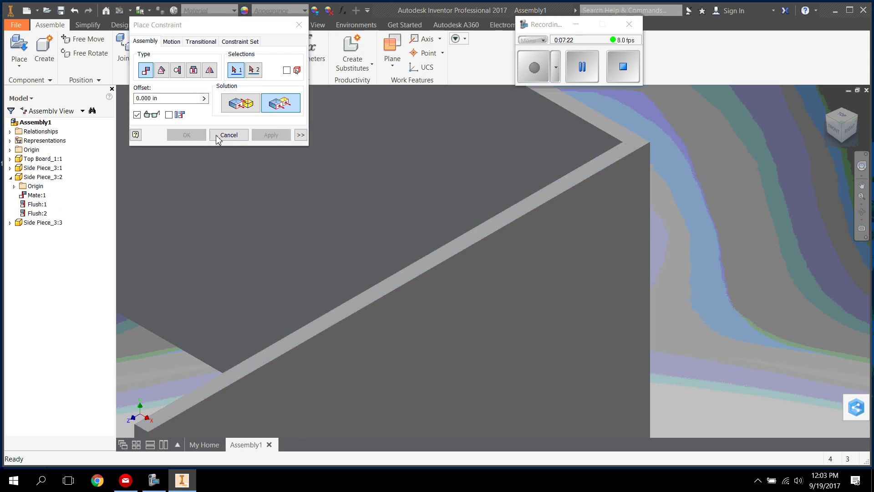
{"action": "left_click", "coordinate": [229, 135]}
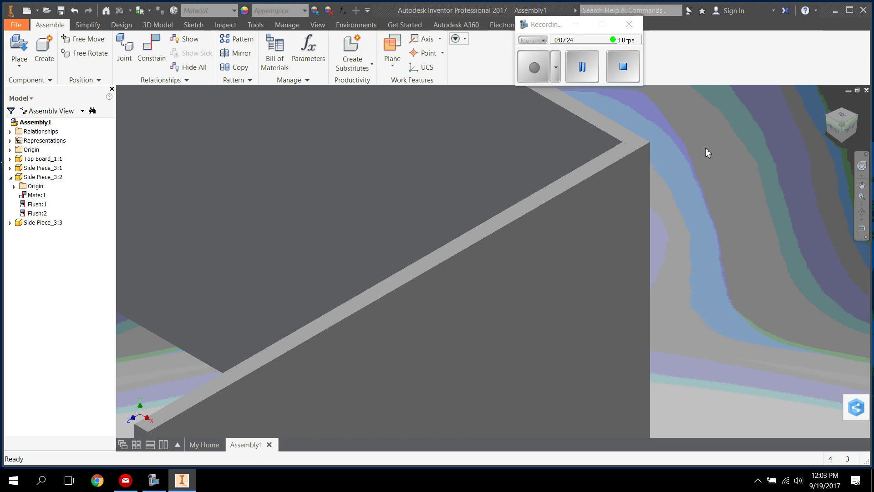
Move the top board and attached Side Piece_3:2 around to test that they travel together as one unit
{"action": "scroll", "coordinate": [681, 158], "scroll_direction": "down", "scroll_amount": 10}
{"action": "scroll", "coordinate": [670, 132], "scroll_direction": "up", "scroll_amount": 3}
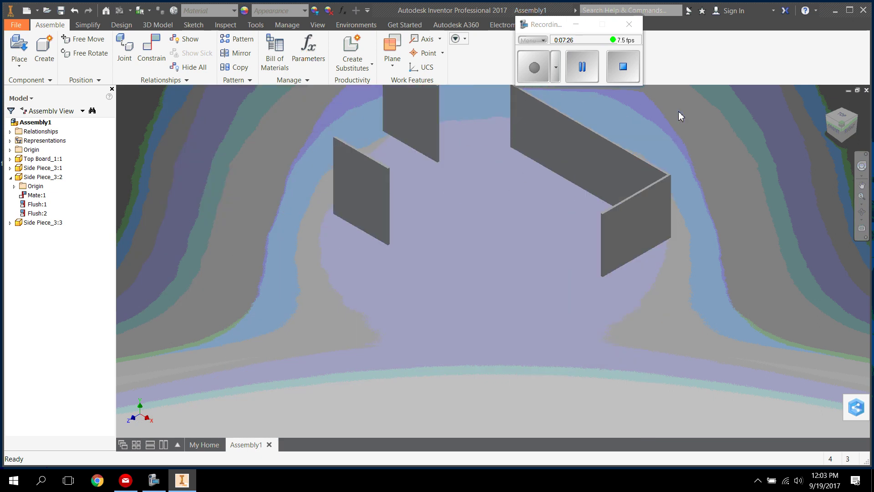
{"action": "left_click", "coordinate": [643, 147]}
{"action": "scroll", "coordinate": [631, 160], "scroll_direction": "up", "scroll_amount": 2}
{"action": "left_click_drag", "start_coordinate": [628, 167], "coordinate": [598, 222]}
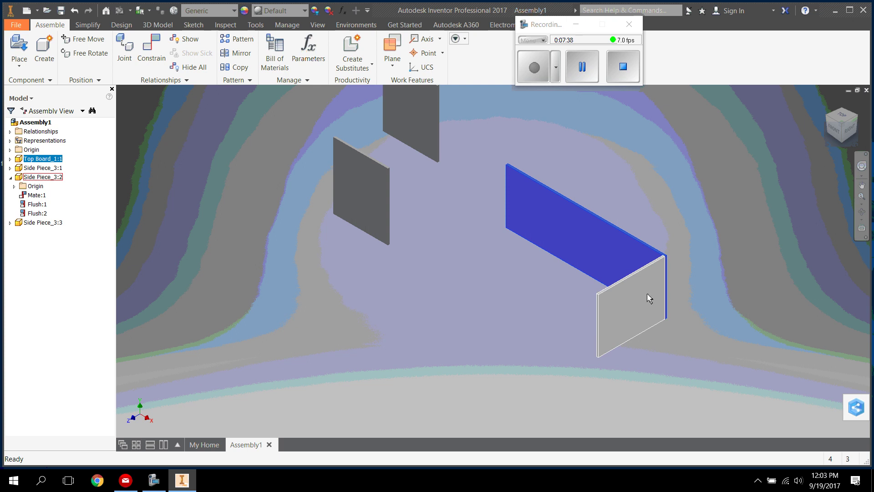
{"action": "left_click_drag", "start_coordinate": [621, 230], "coordinate": [632, 204]}
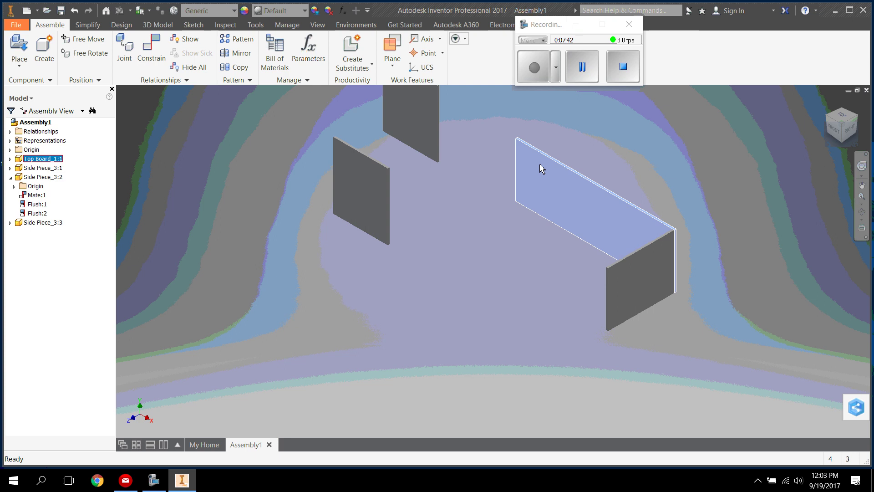
{"action": "left_click_drag", "start_coordinate": [537, 167], "coordinate": [503, 228]}
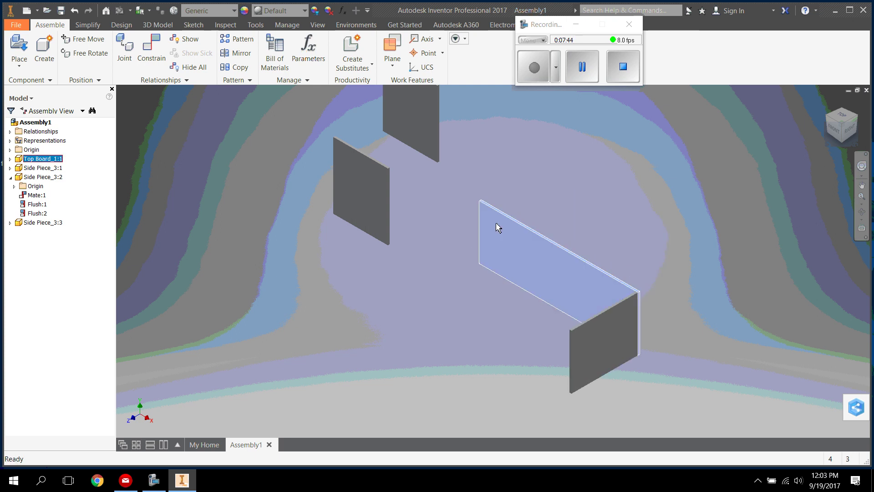
Reposition Side Piece_3:1 and mate its upper edge face to the top board's broad front face with a 0.000 in offset
{"action": "left_click_drag", "start_coordinate": [419, 127], "coordinate": [356, 325]}
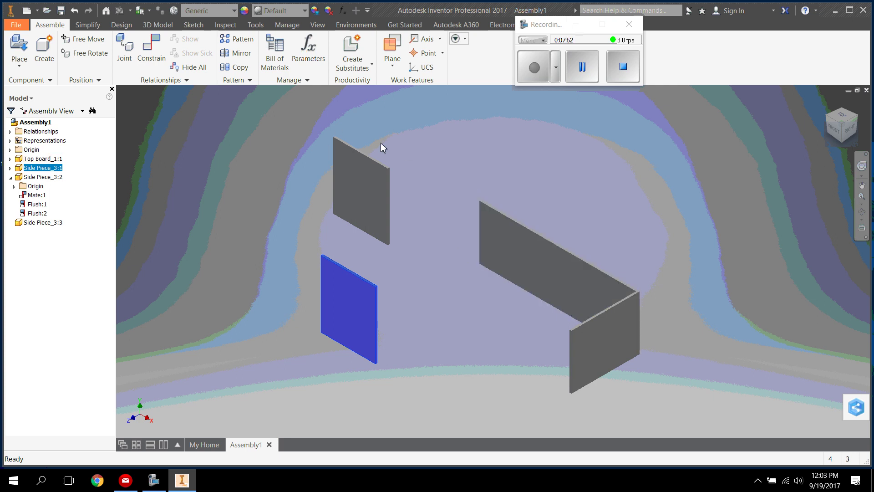
{"action": "left_click", "coordinate": [155, 48]}
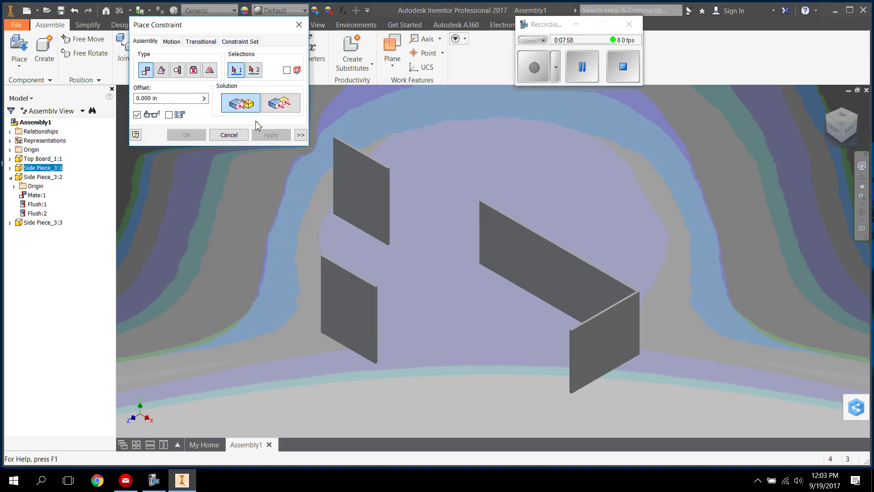
{"action": "scroll", "coordinate": [384, 274], "scroll_direction": "up", "scroll_amount": 4}
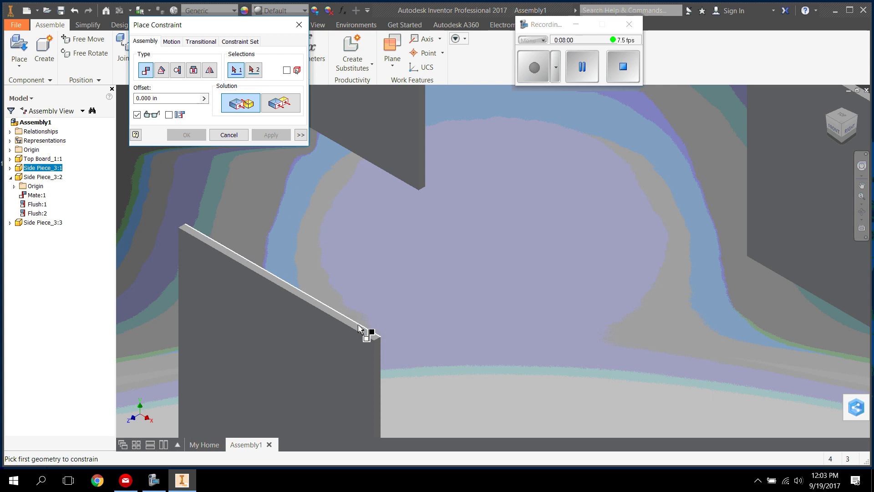
{"action": "scroll", "coordinate": [360, 328], "scroll_direction": "up", "scroll_amount": 2}
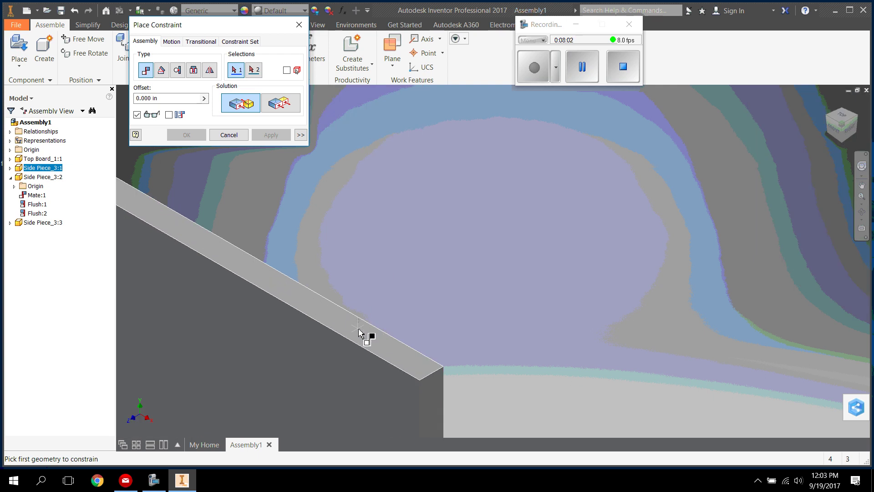
{"action": "left_click", "coordinate": [334, 315]}
{"action": "scroll", "coordinate": [462, 315], "scroll_direction": "down", "scroll_amount": 4}
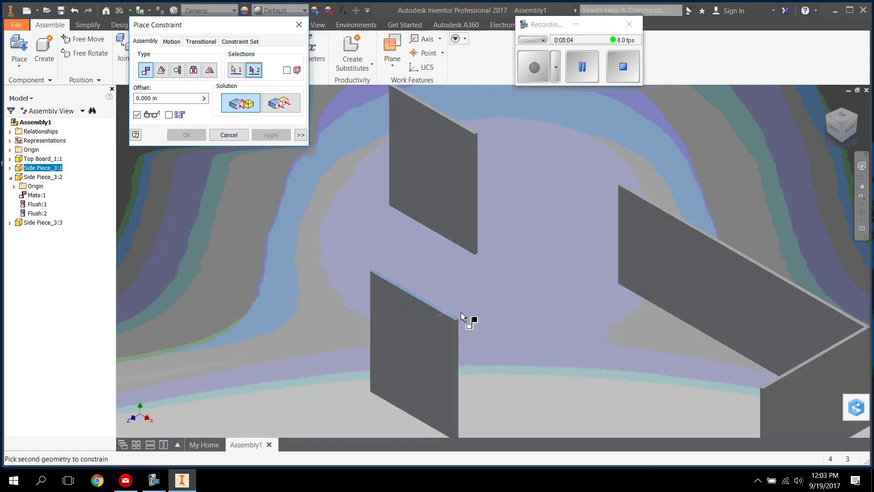
{"action": "scroll", "coordinate": [462, 315], "scroll_direction": "down", "scroll_amount": 3}
{"action": "scroll", "coordinate": [549, 298], "scroll_direction": "up", "scroll_amount": 6}
{"action": "left_click", "coordinate": [377, 207]}
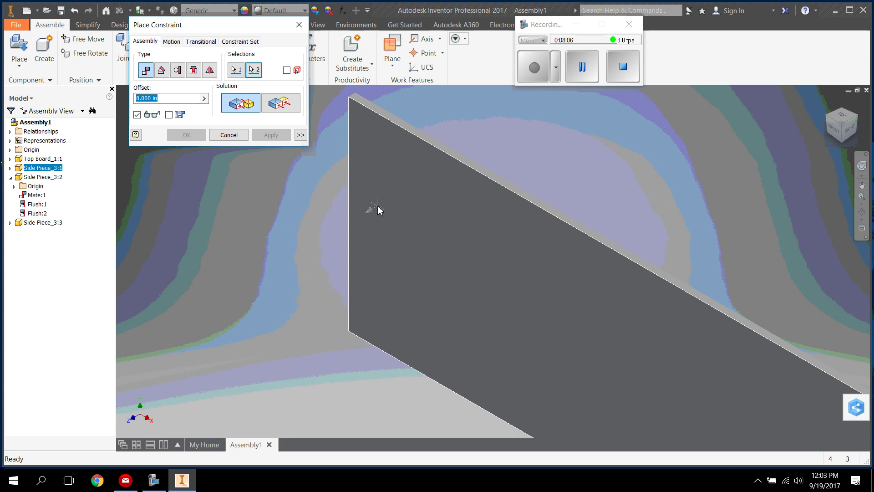
{"action": "scroll", "coordinate": [458, 310], "scroll_direction": "down", "scroll_amount": 5}
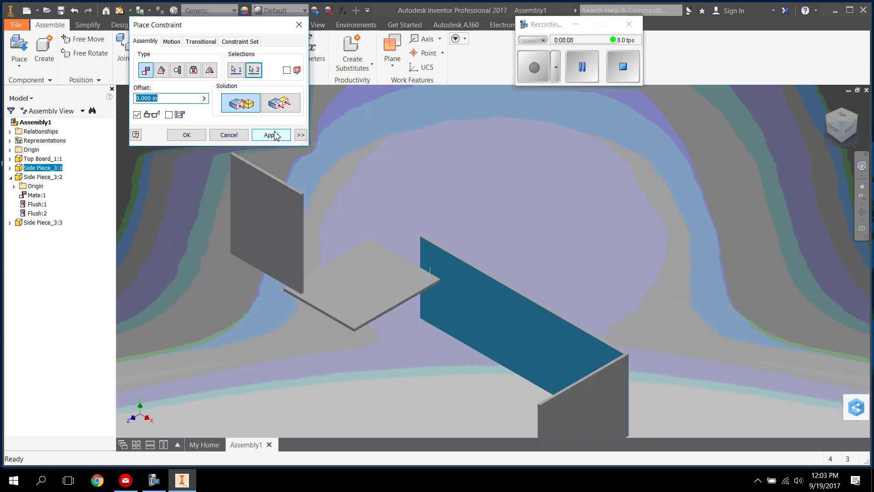
{"action": "left_click", "coordinate": [272, 135]}
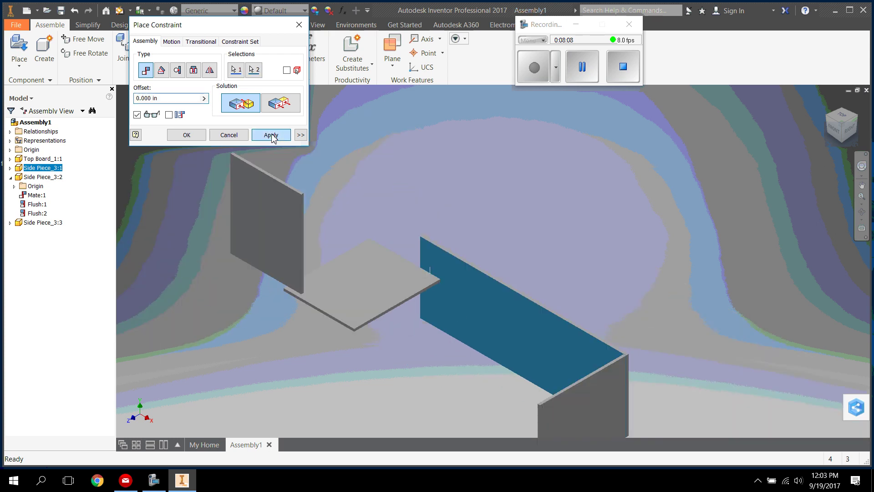
Flush Side Piece_3:1's broad face with the top board's free short end face, opposite Side Piece_3:2, at 0.000 in offset
{"action": "left_click", "coordinate": [280, 106]}
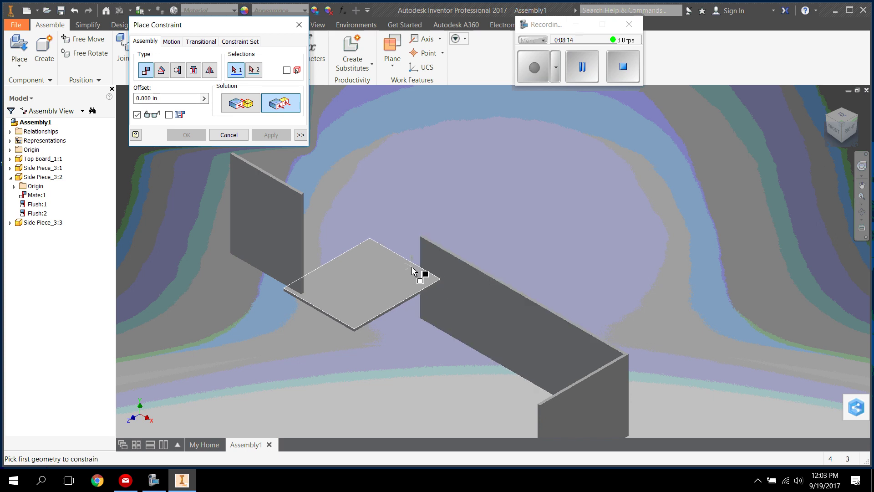
{"action": "left_click", "coordinate": [385, 275]}
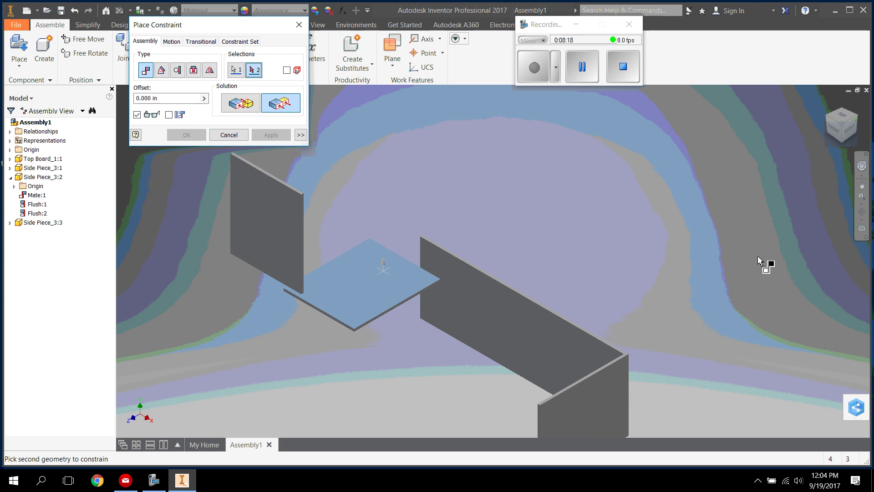
{"action": "left_click", "coordinate": [861, 214]}
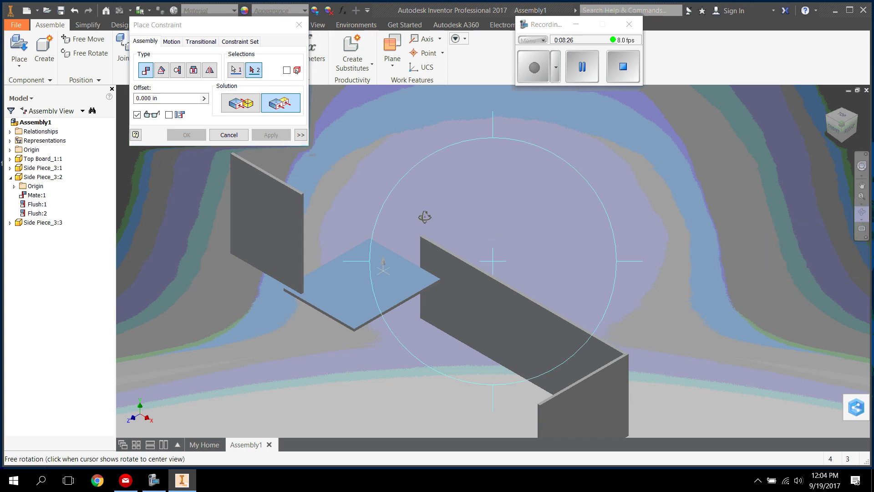
{"action": "left_click_drag", "start_coordinate": [425, 217], "coordinate": [421, 257]}
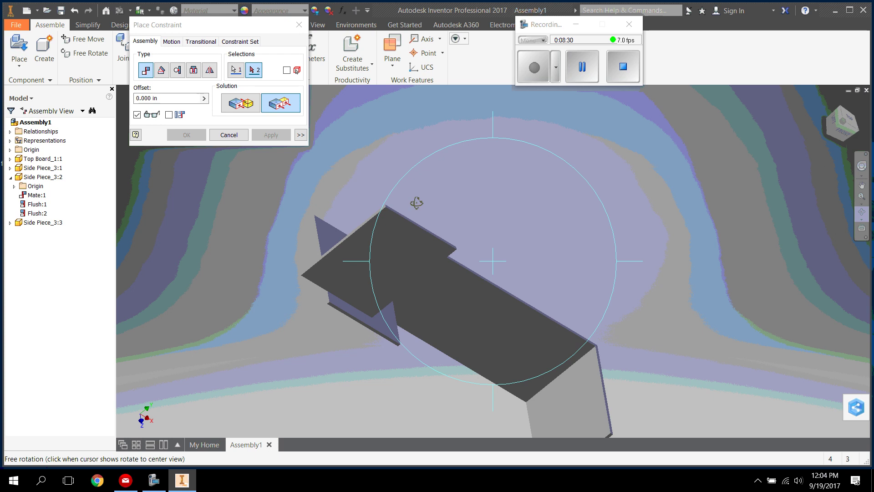
{"action": "mouse_move", "coordinate": [416, 202]}
{"action": "left_mouse_down"}
{"action": "mouse_move", "coordinate": [460, 255]}
{"action": "mouse_move", "coordinate": [415, 186]}
{"action": "left_mouse_up"}
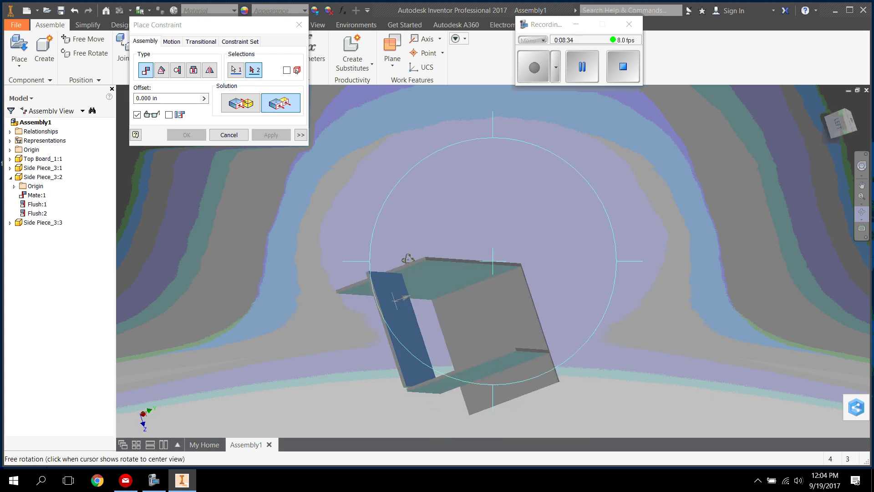
{"action": "right_click", "coordinate": [413, 222]}
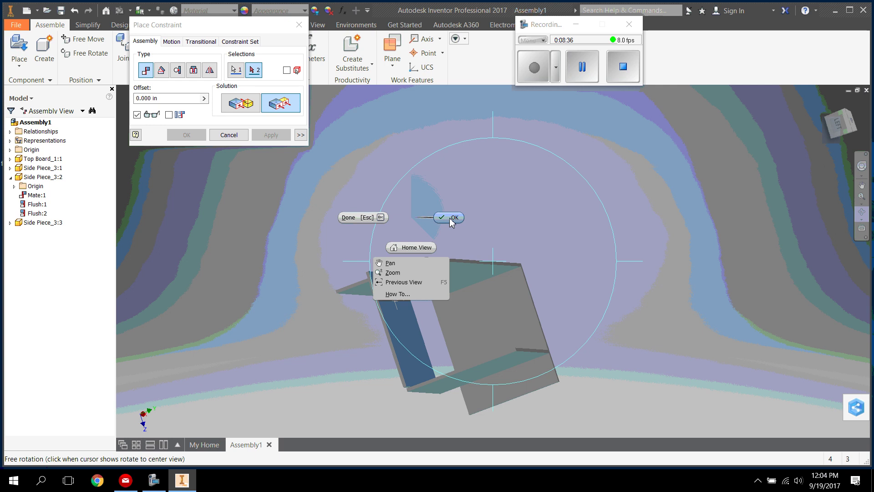
{"action": "left_click", "coordinate": [421, 271]}
{"action": "scroll", "coordinate": [416, 276], "scroll_direction": "up", "scroll_amount": 5}
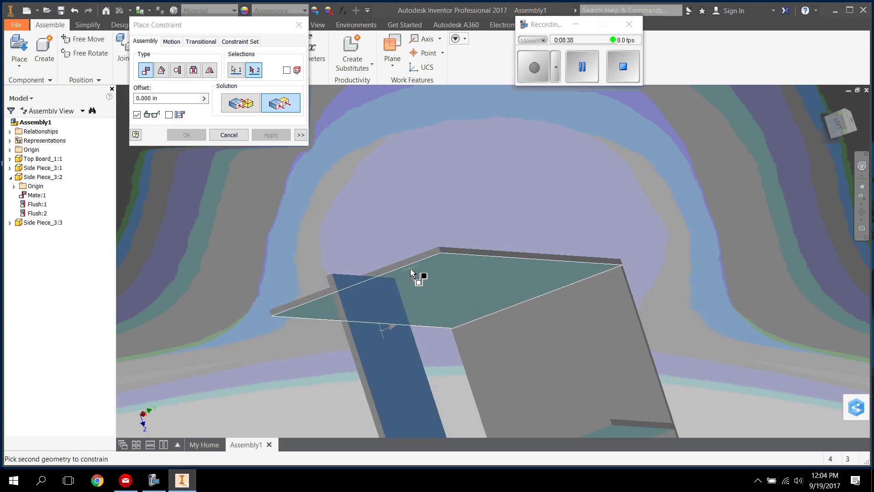
{"action": "left_click", "coordinate": [393, 246]}
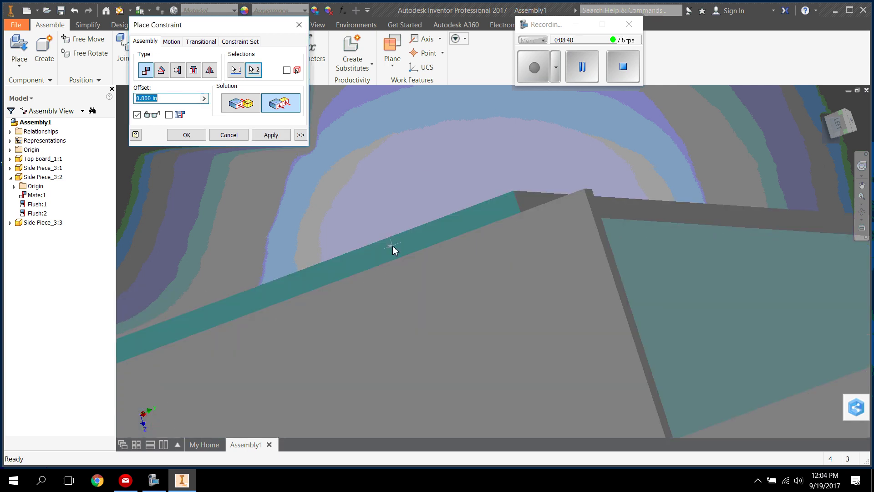
{"action": "scroll", "coordinate": [392, 244], "scroll_direction": "down", "scroll_amount": 5}
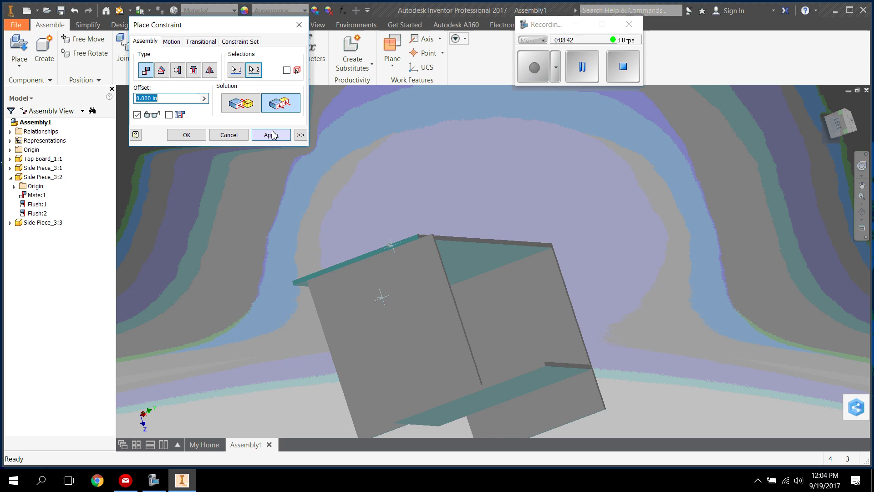
{"action": "left_click", "coordinate": [272, 135]}
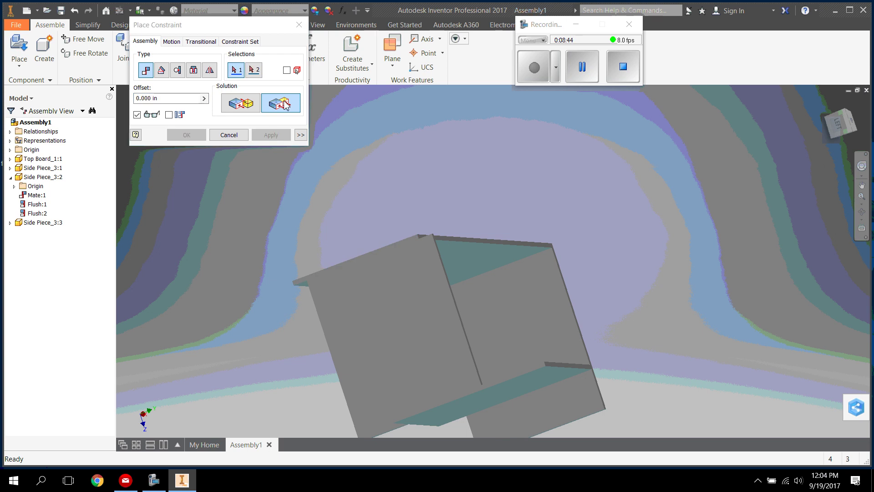
Flush Side Piece_3:1's thin edge face with the top board's long edge face at 0.000 in offset
{"action": "scroll", "coordinate": [473, 255], "scroll_direction": "up", "scroll_amount": 4}
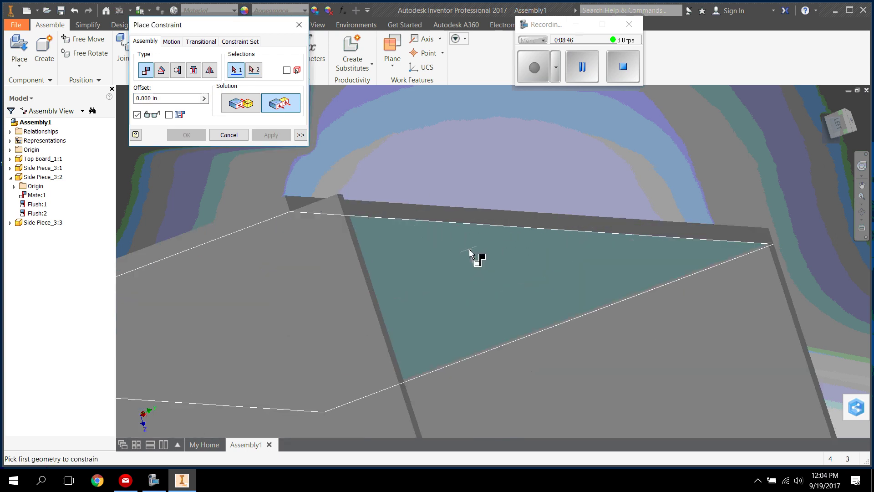
{"action": "left_click", "coordinate": [368, 206]}
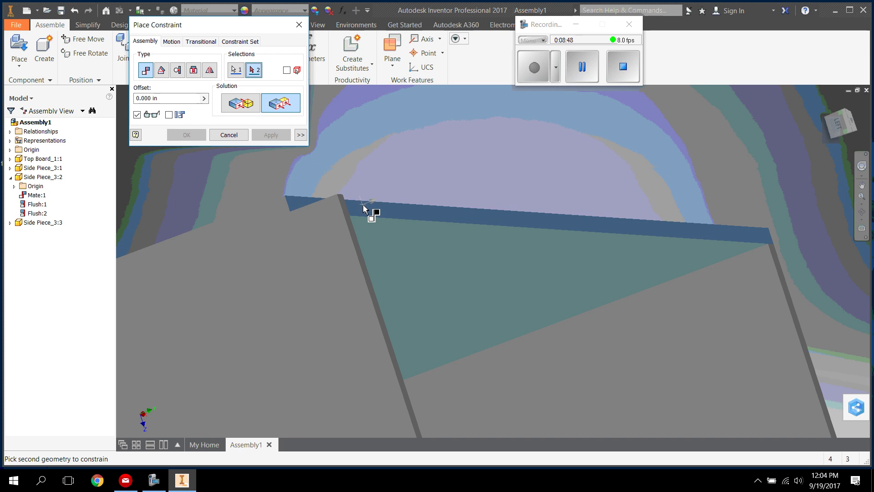
{"action": "left_click", "coordinate": [353, 229]}
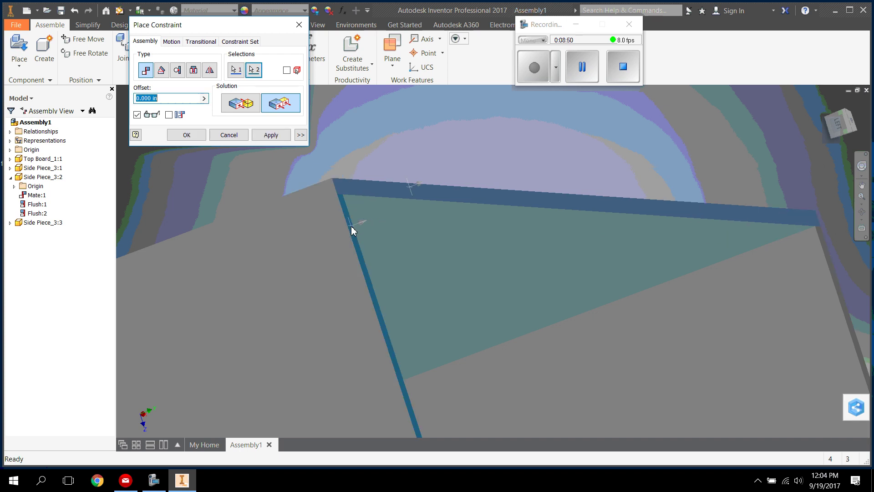
{"action": "left_click", "coordinate": [267, 134]}
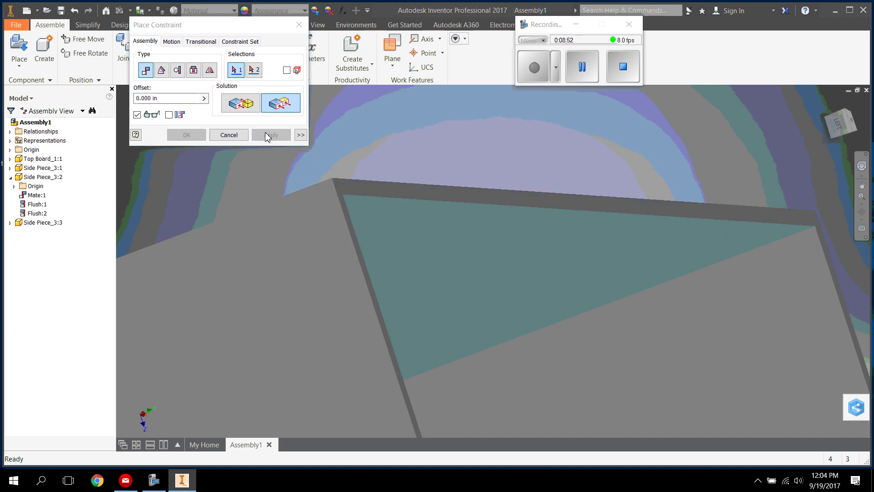
{"action": "key", "text": "Escape"}
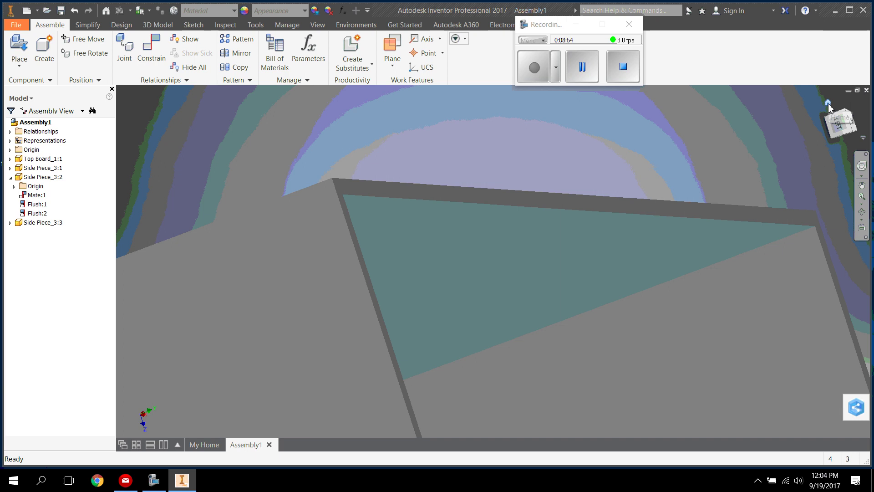
Move the top board in the home view to test that both attached side pieces travel with it
{"action": "left_click", "coordinate": [827, 103]}
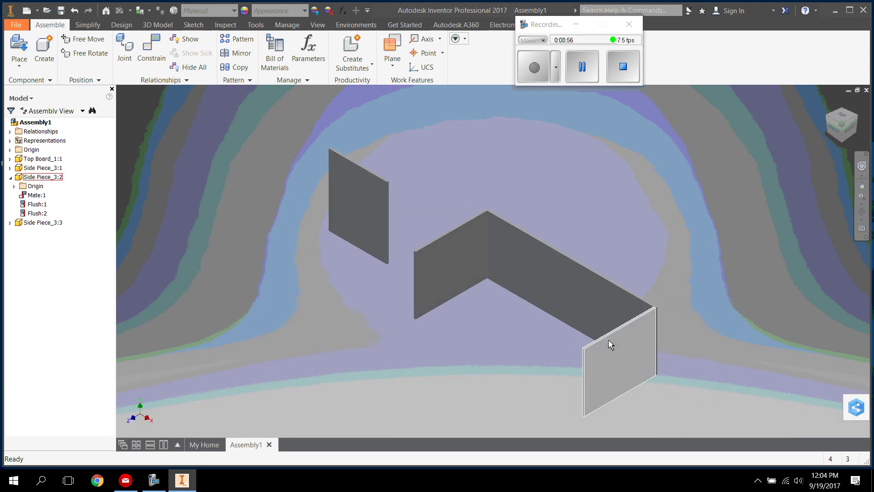
{"action": "left_click_drag", "start_coordinate": [553, 226], "coordinate": [577, 197]}
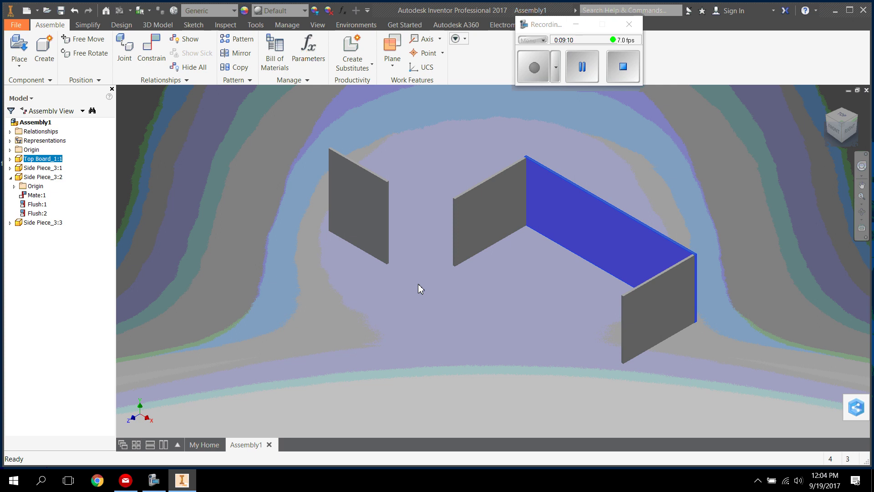
{"action": "left_click", "coordinate": [578, 79]}
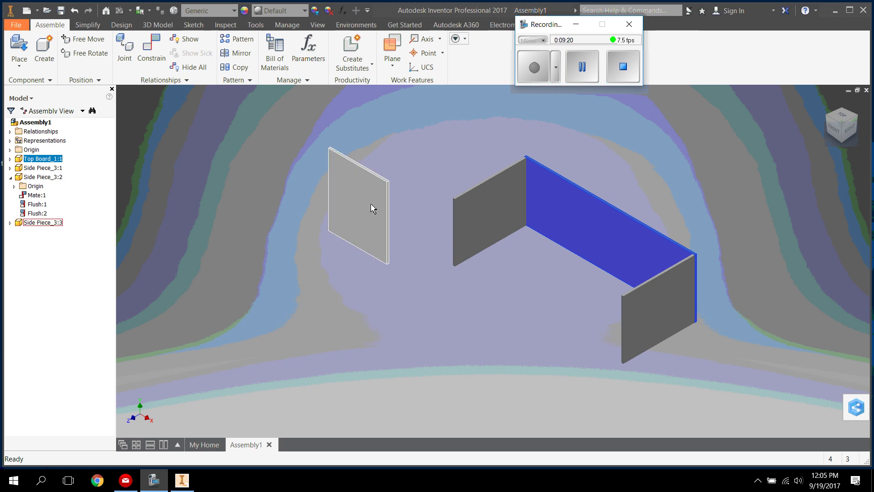
Place one Shelf_1 component in the assembly and move it between the two attached side pieces
{"action": "left_click", "coordinate": [21, 46]}
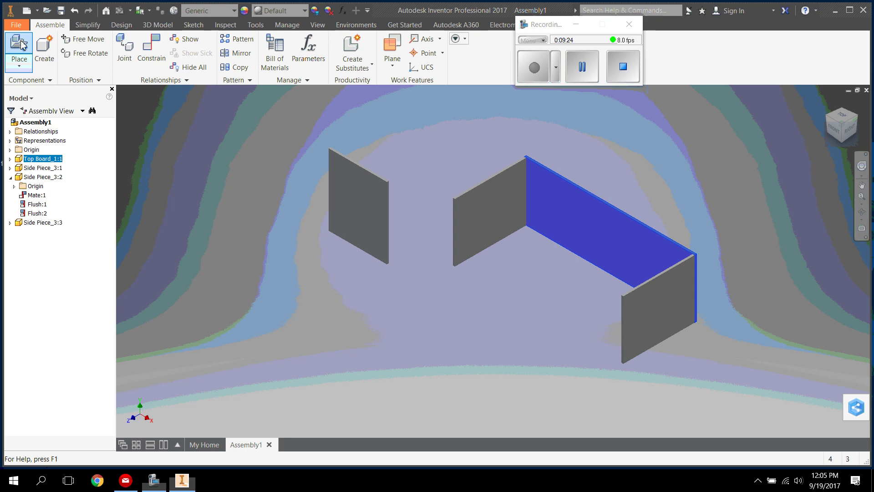
{"action": "left_click", "coordinate": [395, 186]}
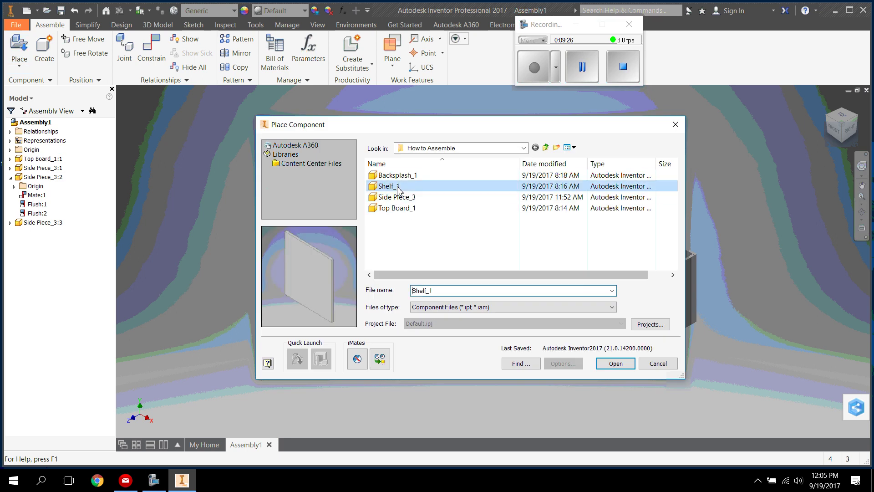
{"action": "left_click", "coordinate": [615, 363]}
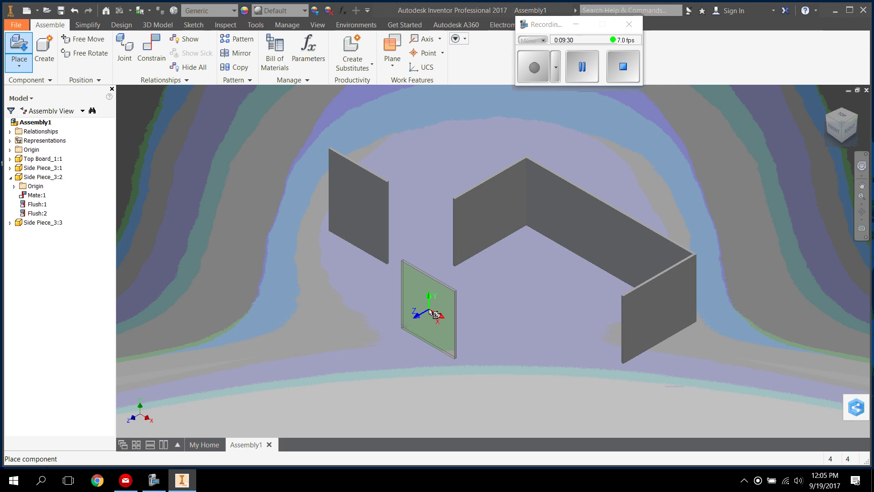
{"action": "left_click", "coordinate": [430, 312]}
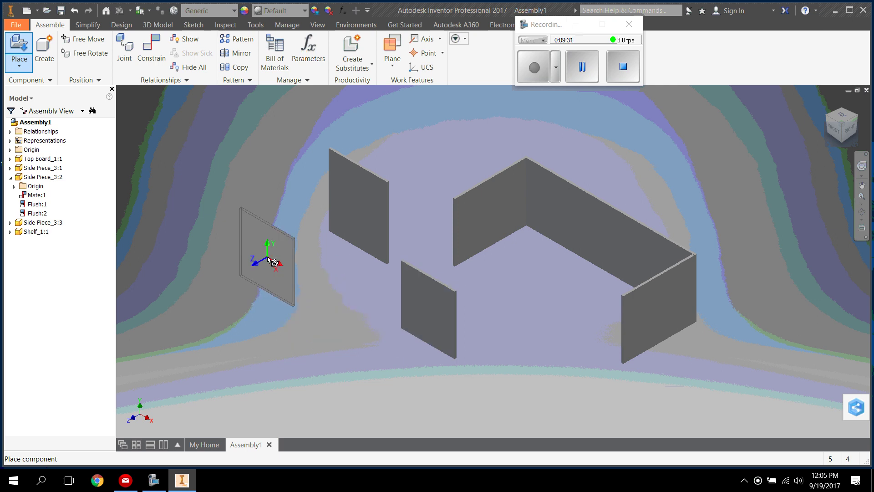
{"action": "right_click", "coordinate": [267, 257]}
{"action": "left_click", "coordinate": [306, 258]}
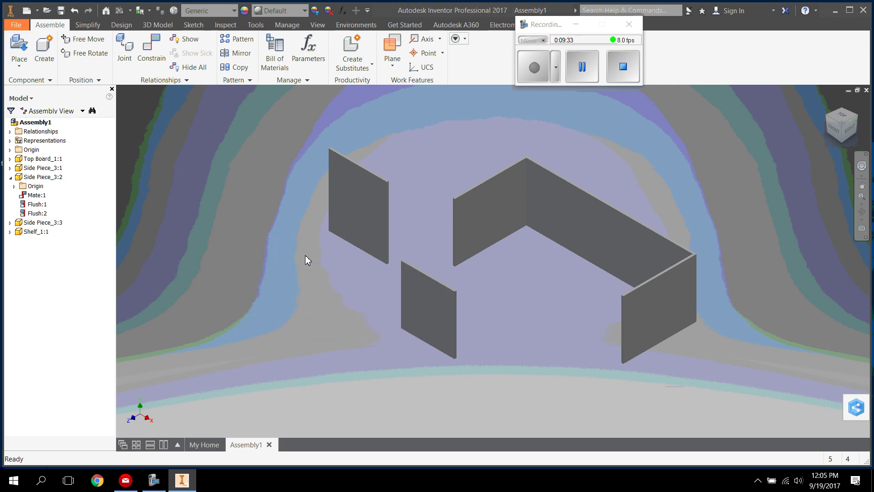
{"action": "left_click_drag", "start_coordinate": [435, 314], "coordinate": [454, 297]}
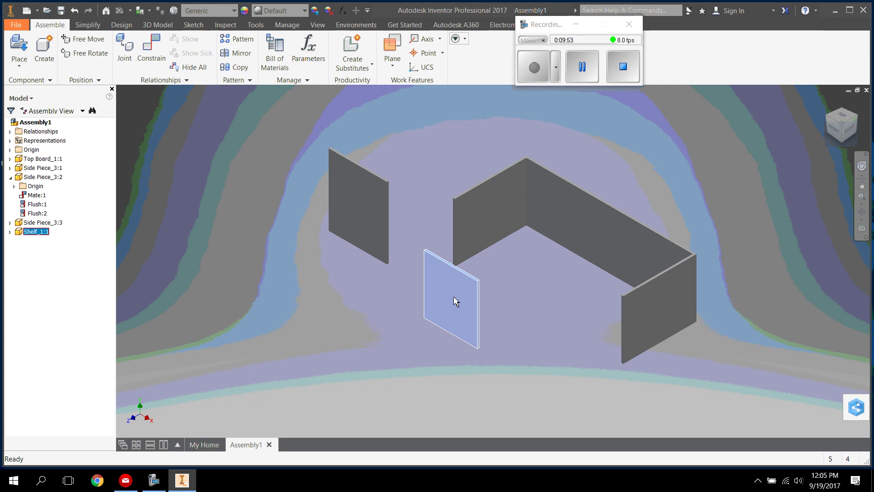
{"action": "left_click_drag", "start_coordinate": [455, 302], "coordinate": [518, 298]}
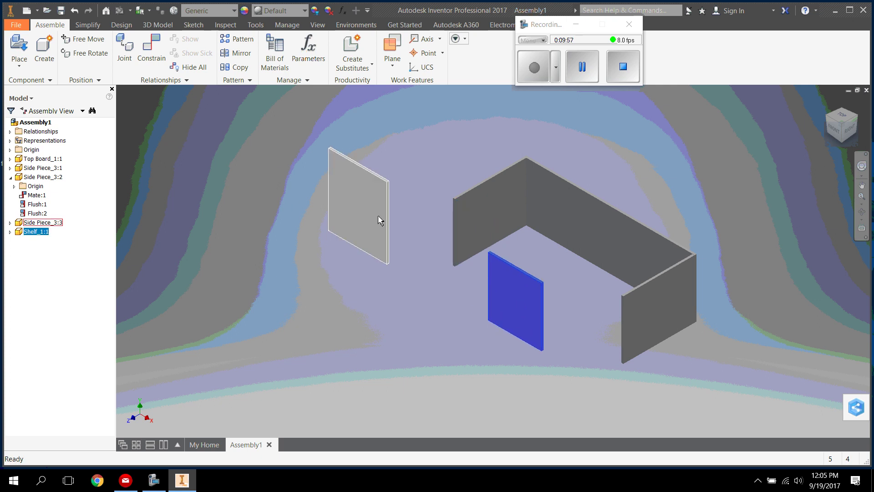
Mate Side Piece_3:1's inner broad face to the thin side edge face of Shelf_1:1 with a 0.000 in offset
{"action": "left_click", "coordinate": [159, 51]}
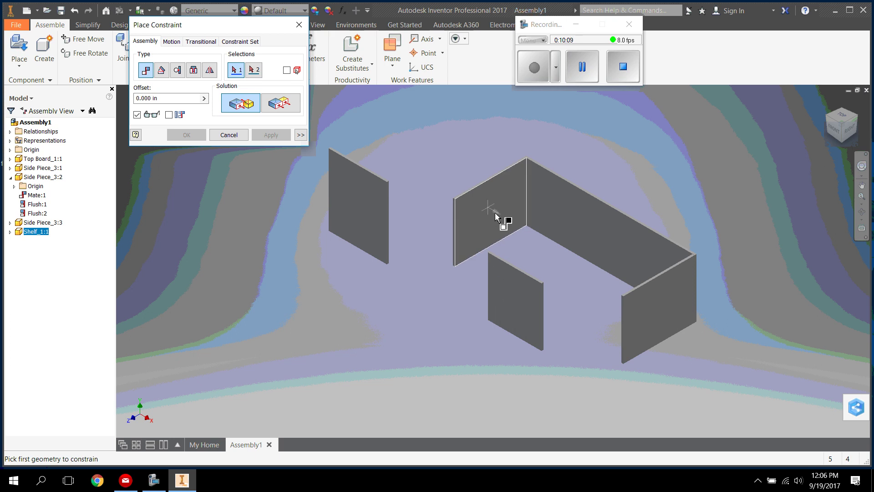
{"action": "left_click", "coordinate": [475, 210]}
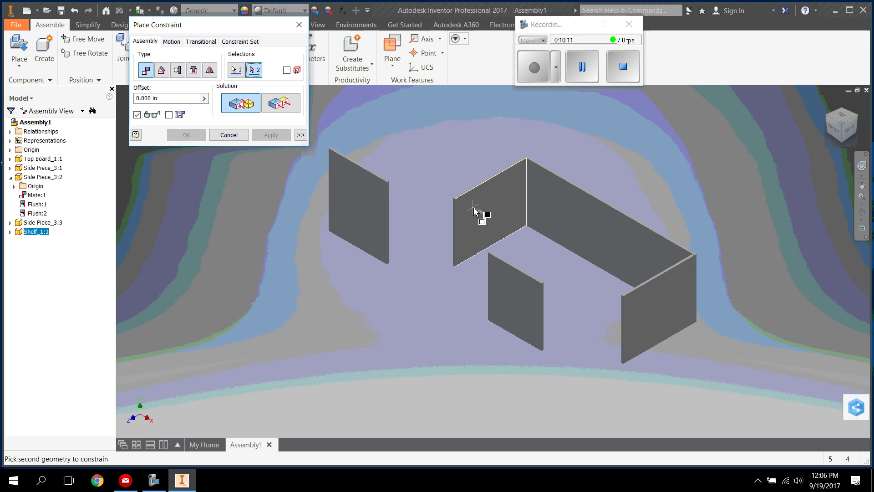
{"action": "left_click", "coordinate": [861, 212]}
{"action": "left_click_drag", "start_coordinate": [452, 263], "coordinate": [665, 275]}
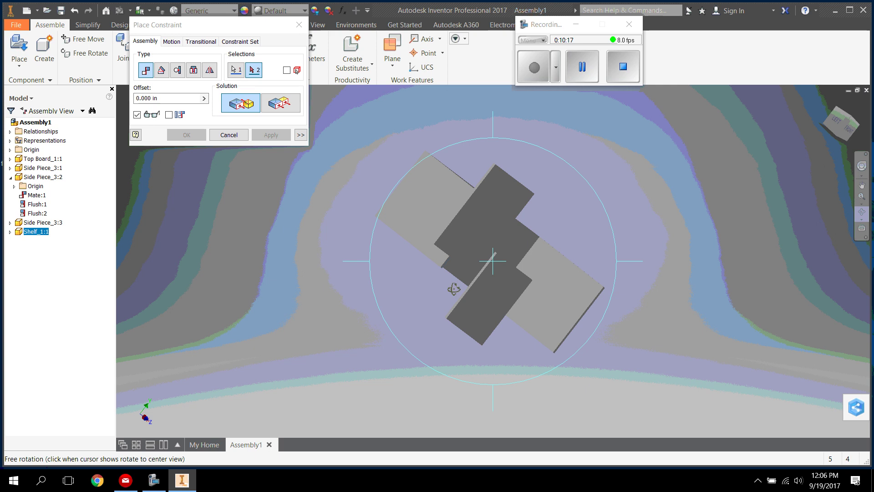
{"action": "scroll", "coordinate": [454, 288], "scroll_direction": "down", "scroll_amount": 5}
{"action": "right_click", "coordinate": [500, 268]}
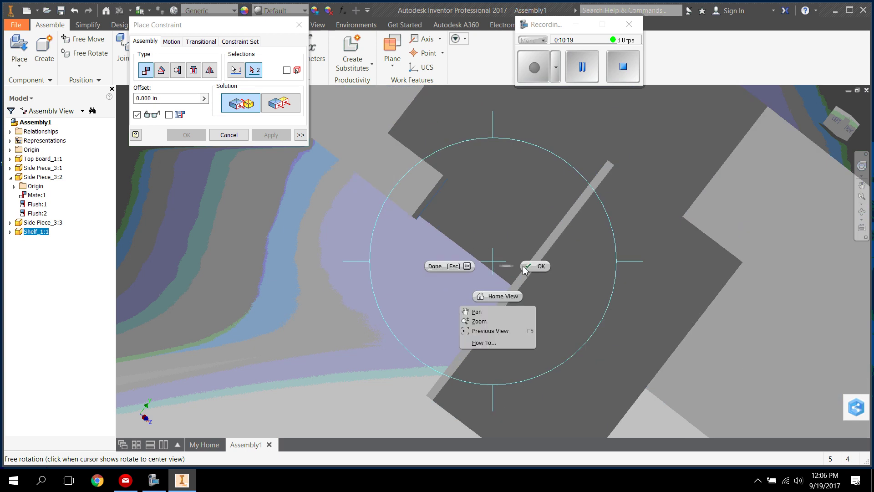
{"action": "left_click", "coordinate": [532, 264]}
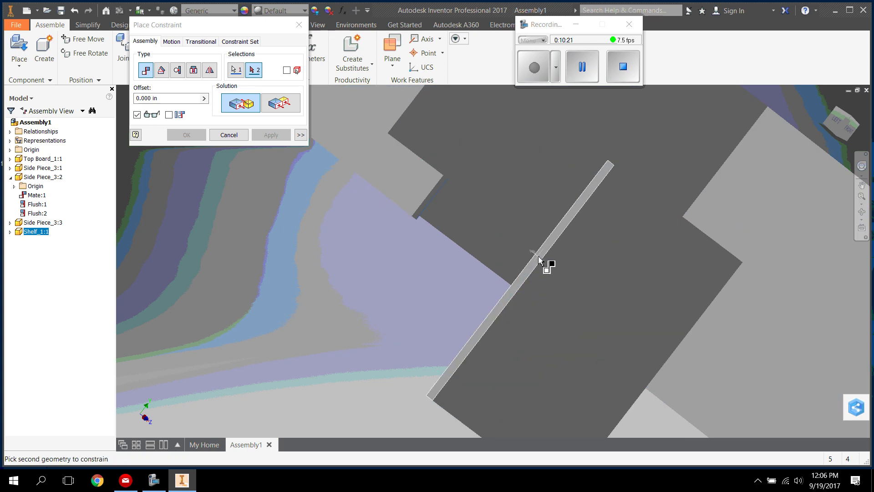
{"action": "scroll", "coordinate": [538, 260], "scroll_direction": "up", "scroll_amount": 5}
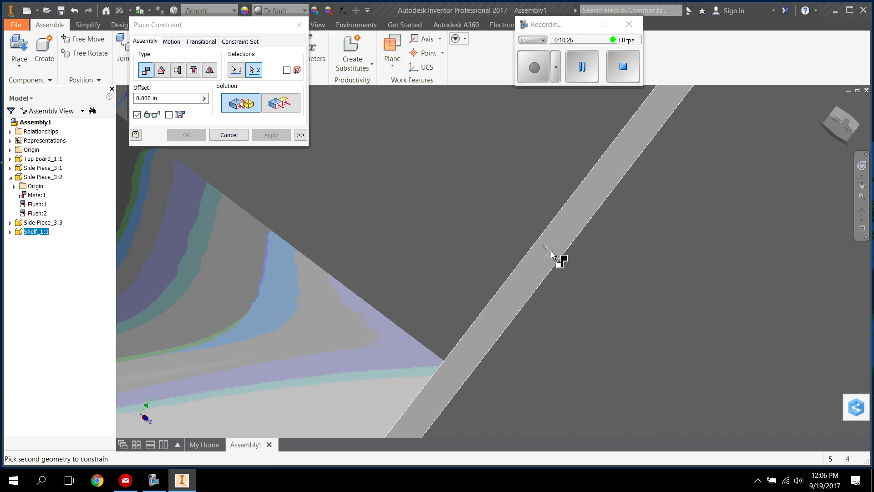
{"action": "left_click", "coordinate": [549, 249]}
{"action": "scroll", "coordinate": [548, 250], "scroll_direction": "down", "scroll_amount": 5}
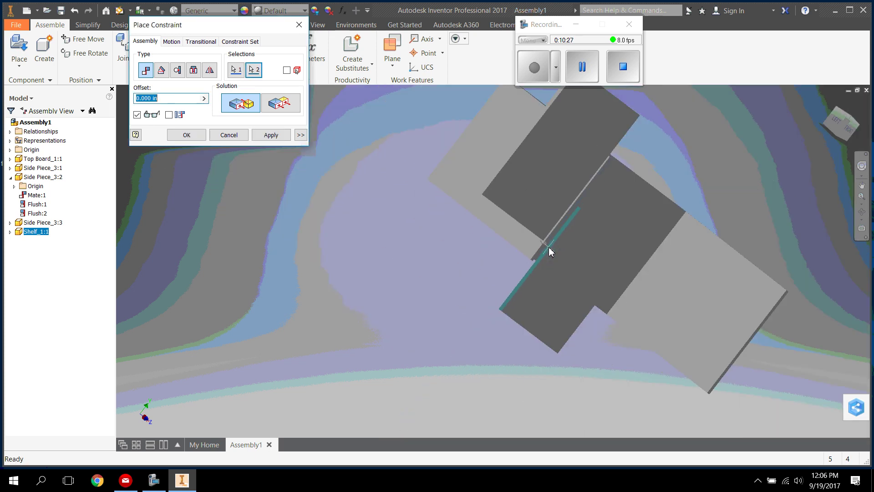
{"action": "left_click", "coordinate": [271, 135]}
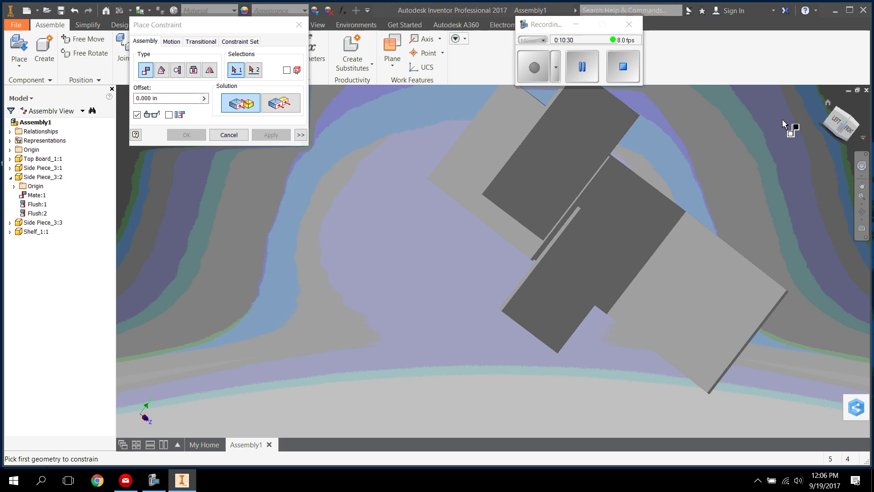
Flush the thin upper edge face of Shelf_1:1 with Side Piece_3:1's thin upper edge face at 0.000 in offset
{"action": "left_click", "coordinate": [828, 104]}
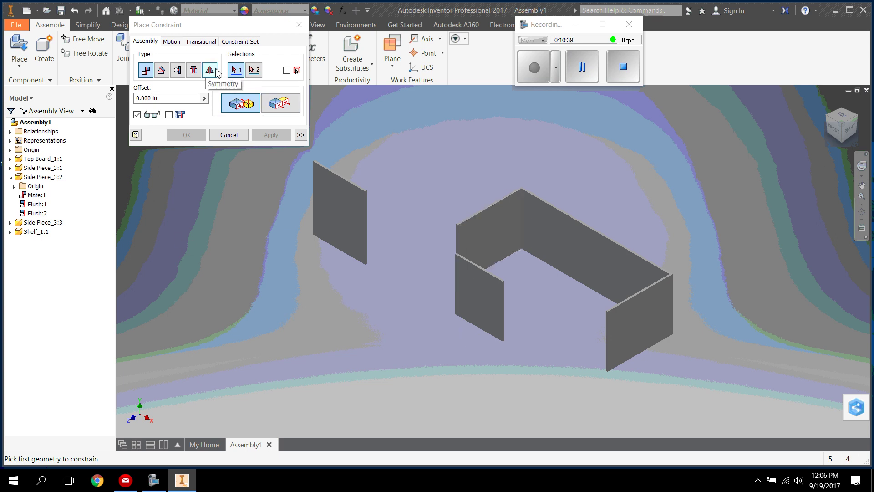
{"action": "left_click", "coordinate": [279, 105]}
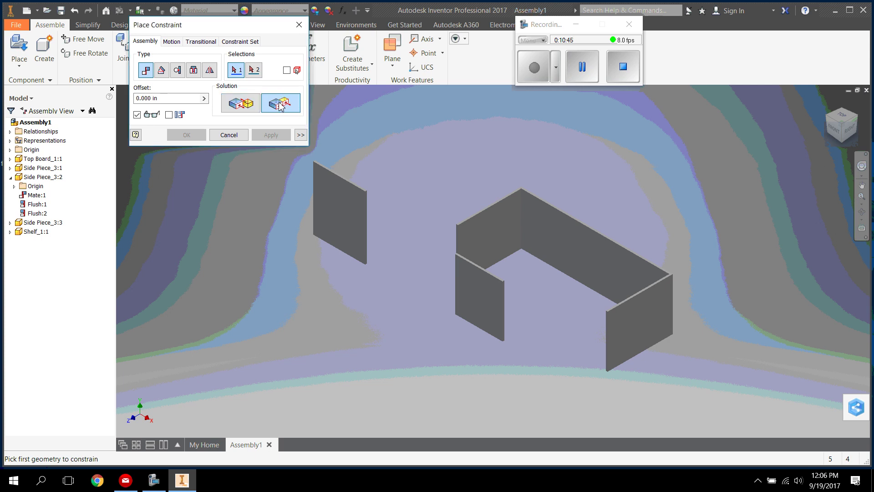
{"action": "scroll", "coordinate": [491, 279], "scroll_direction": "down", "scroll_amount": 2}
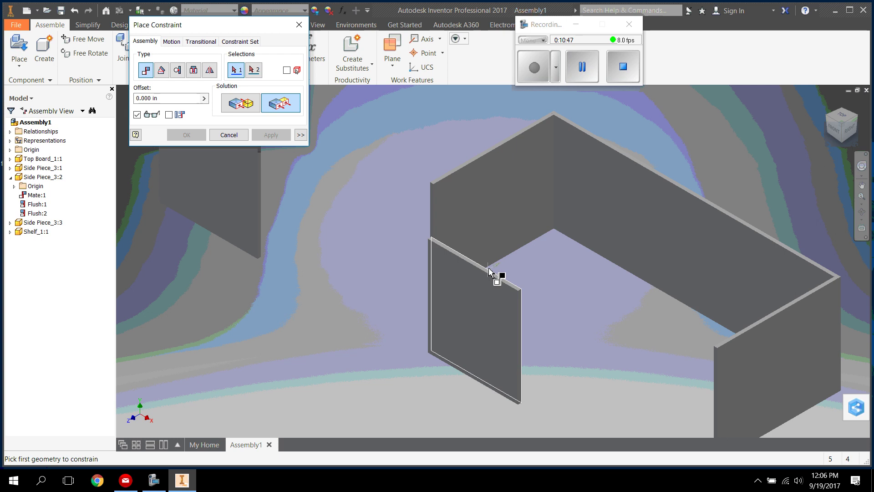
{"action": "scroll", "coordinate": [497, 279], "scroll_direction": "down", "scroll_amount": 3}
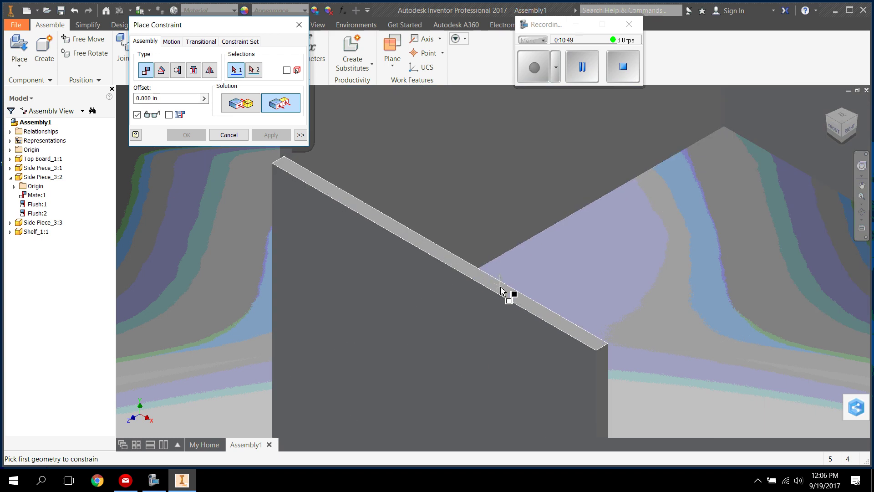
{"action": "mouse_move", "coordinate": [516, 305]}
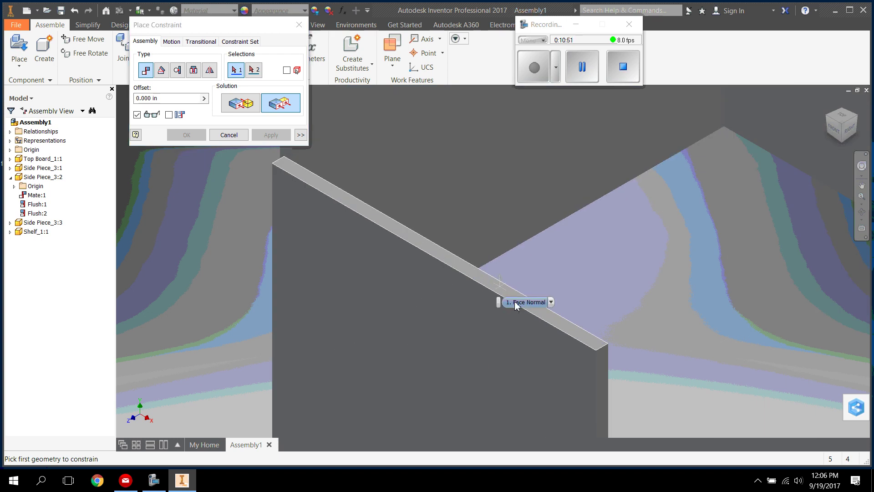
{"action": "left_click", "coordinate": [471, 276]}
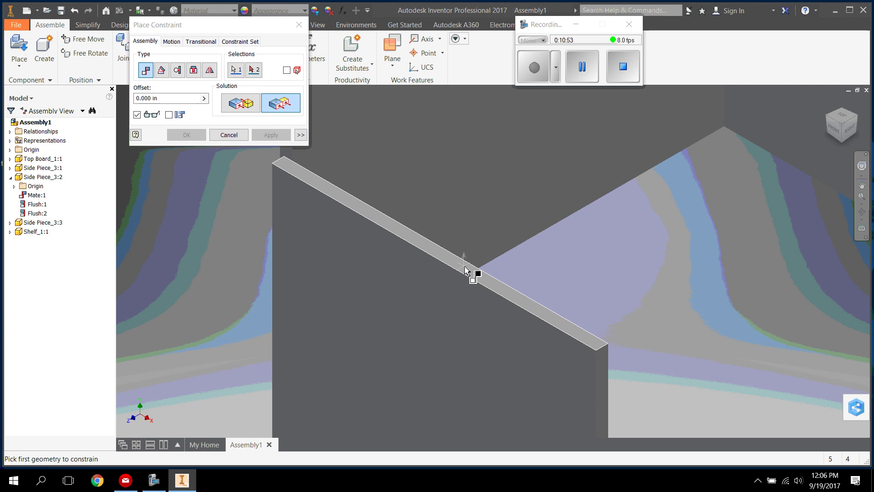
{"action": "scroll", "coordinate": [487, 282], "scroll_direction": "down", "scroll_amount": 3}
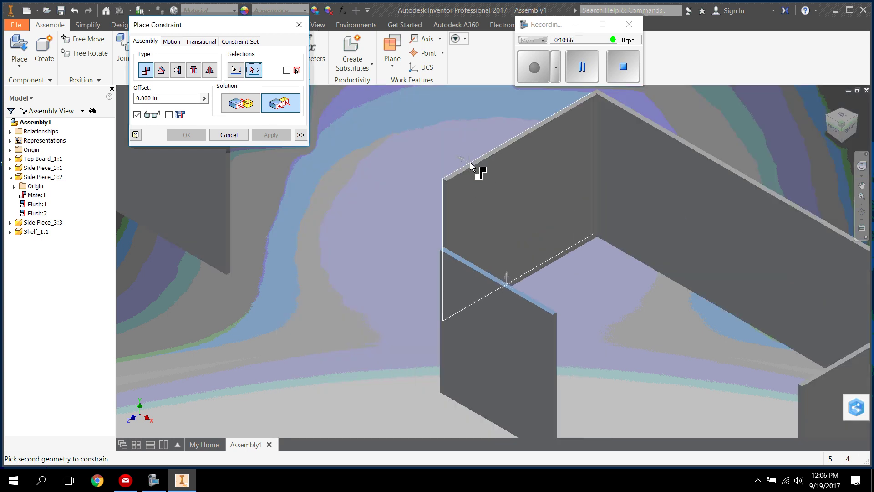
{"action": "scroll", "coordinate": [471, 166], "scroll_direction": "up", "scroll_amount": 5}
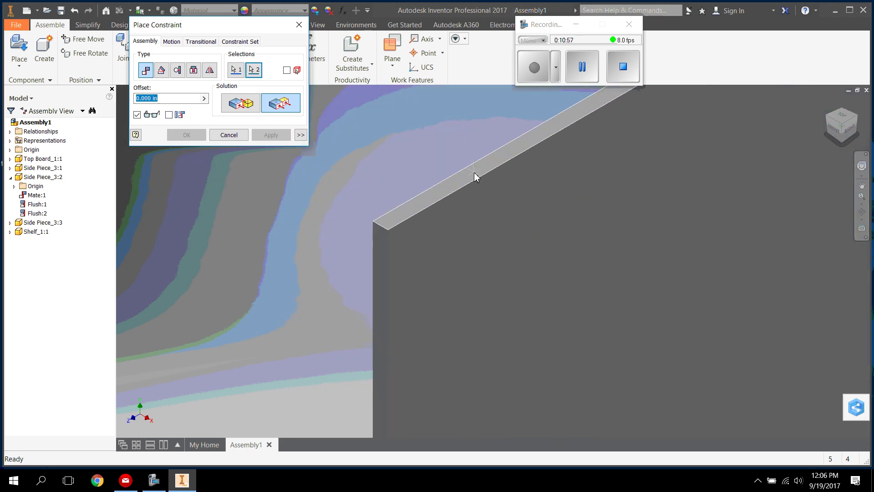
{"action": "left_click", "coordinate": [475, 175]}
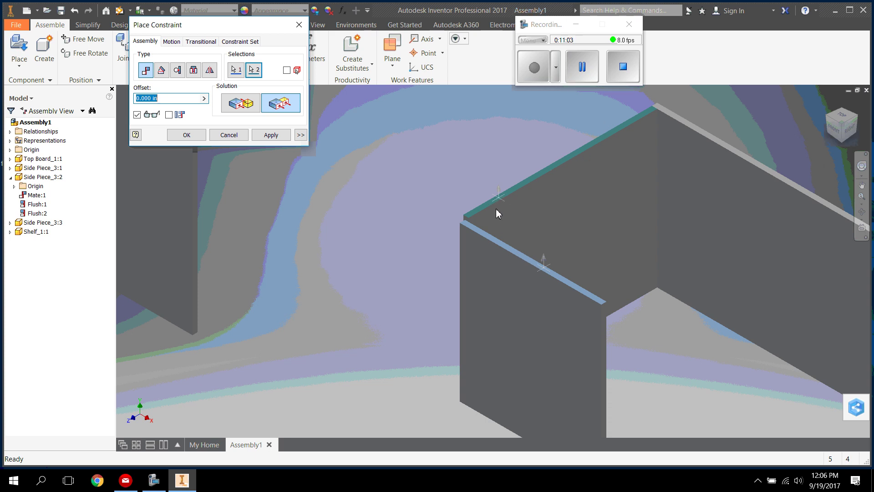
{"action": "left_click", "coordinate": [270, 135]}
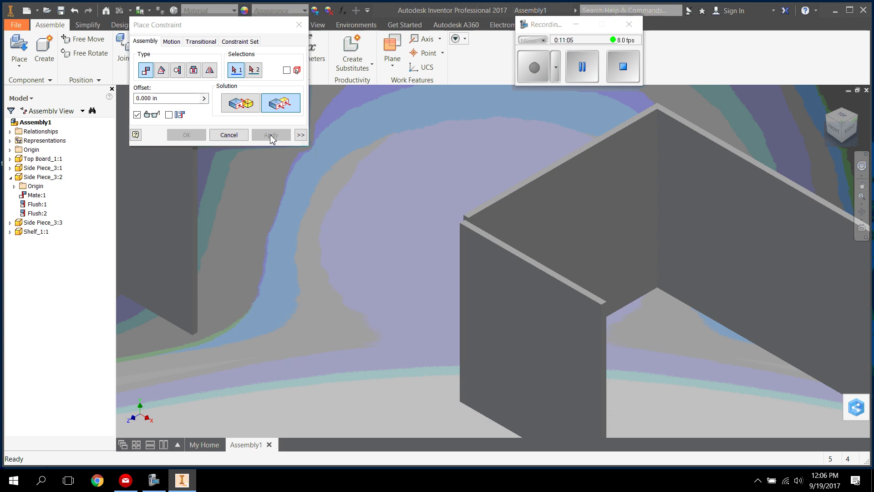
{"action": "left_click", "coordinate": [228, 134]}
Slide Shelf_1:1 along Side Piece_3:1's inner face toward the top board to test its remaining freedom of movement
{"action": "left_click_drag", "start_coordinate": [586, 322], "coordinate": [676, 280]}
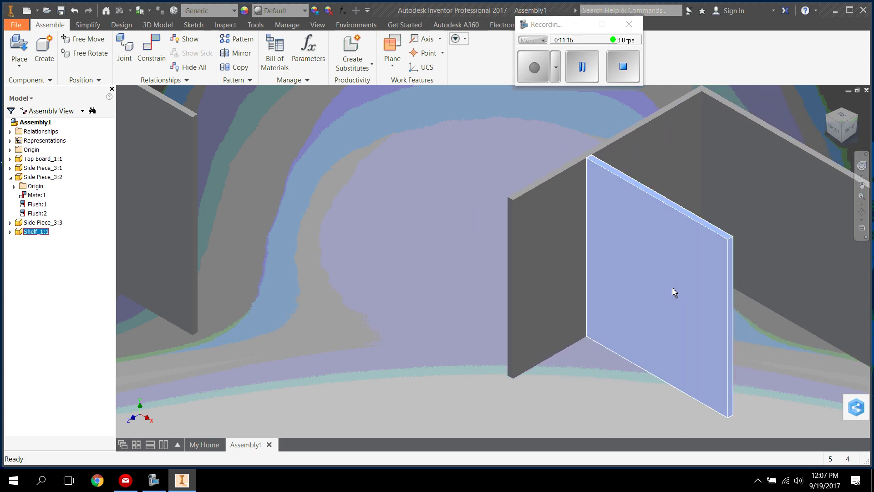
{"action": "left_click_drag", "start_coordinate": [655, 214], "coordinate": [682, 201]}
{"action": "scroll", "coordinate": [674, 261], "scroll_direction": "up", "scroll_amount": 5}
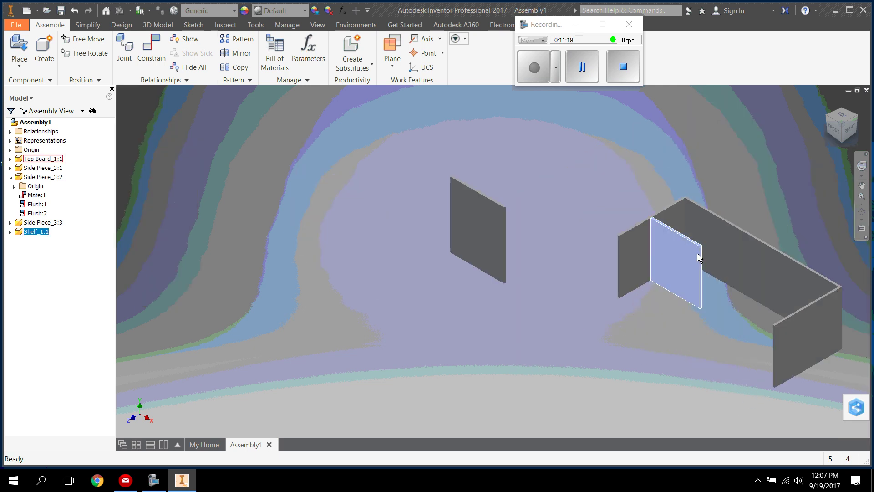
{"action": "left_click_drag", "start_coordinate": [693, 260], "coordinate": [689, 255]}
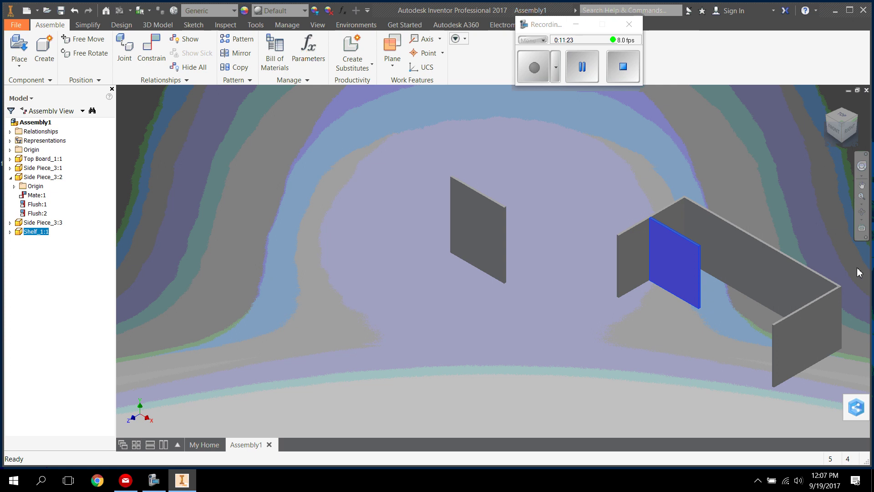
{"action": "scroll", "coordinate": [845, 326], "scroll_direction": "up", "scroll_amount": 3}
{"action": "scroll", "coordinate": [846, 328], "scroll_direction": "down", "scroll_amount": 4}
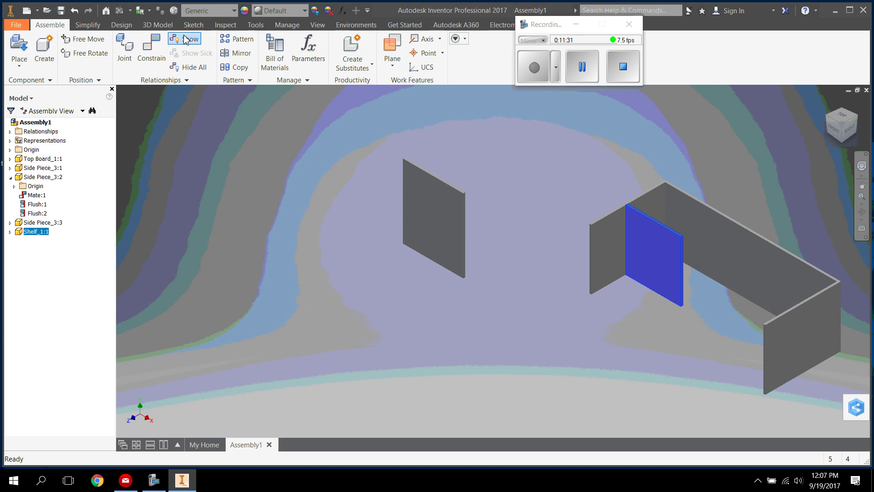
Mate the thin upper edge face of the loose Side Piece_3:3 to Top Board_1:1's inner broad face with a 0.000 in offset
{"action": "left_click", "coordinate": [155, 50]}
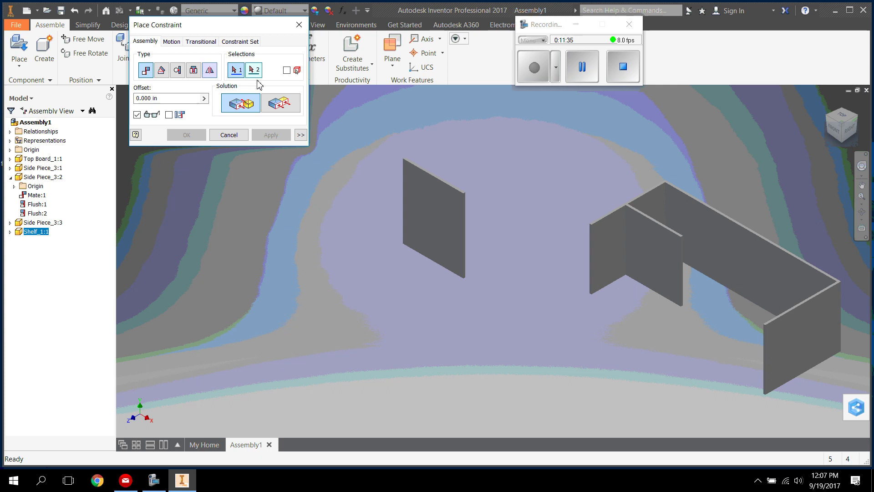
{"action": "scroll", "coordinate": [455, 169], "scroll_direction": "down", "scroll_amount": 3}
{"action": "scroll", "coordinate": [454, 169], "scroll_direction": "down", "scroll_amount": 3}
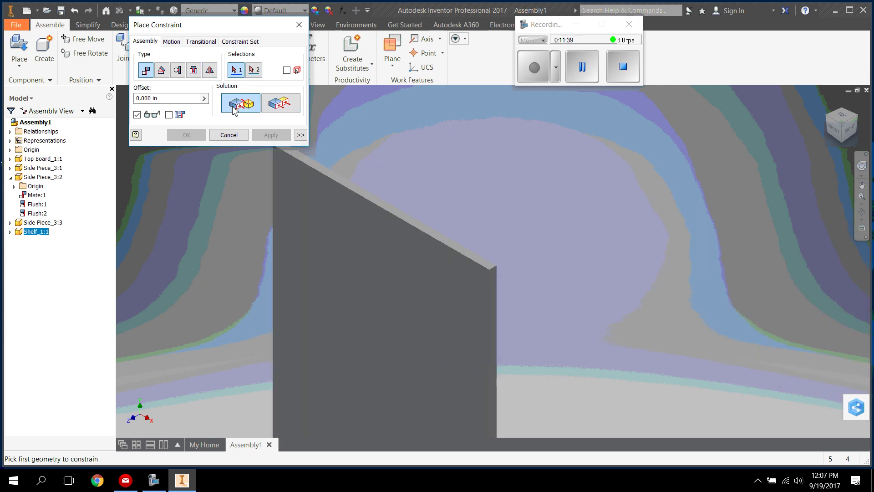
{"action": "left_click", "coordinate": [390, 209]}
{"action": "scroll", "coordinate": [389, 209], "scroll_direction": "down", "scroll_amount": 4}
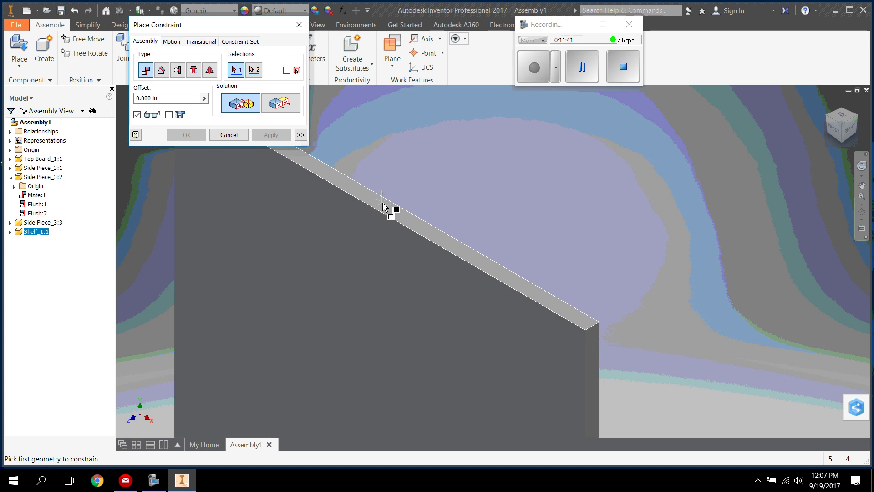
{"action": "scroll", "coordinate": [476, 247], "scroll_direction": "up", "scroll_amount": 5}
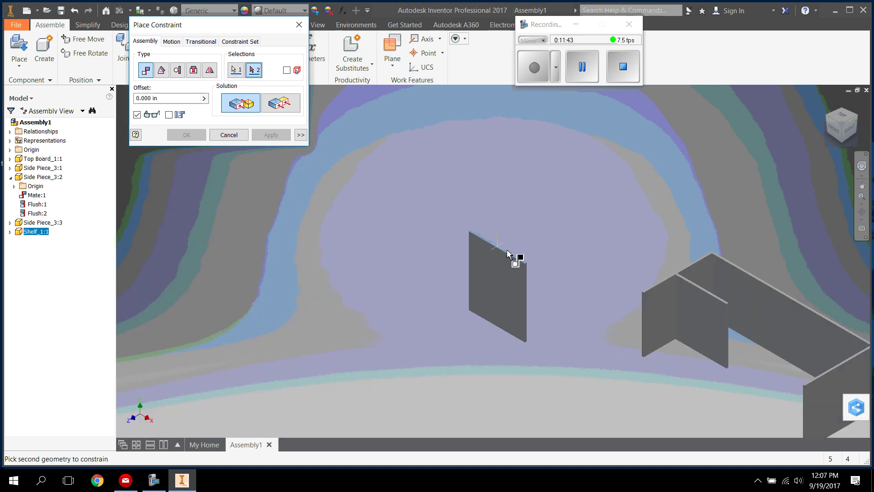
{"action": "scroll", "coordinate": [790, 332], "scroll_direction": "down", "scroll_amount": 5}
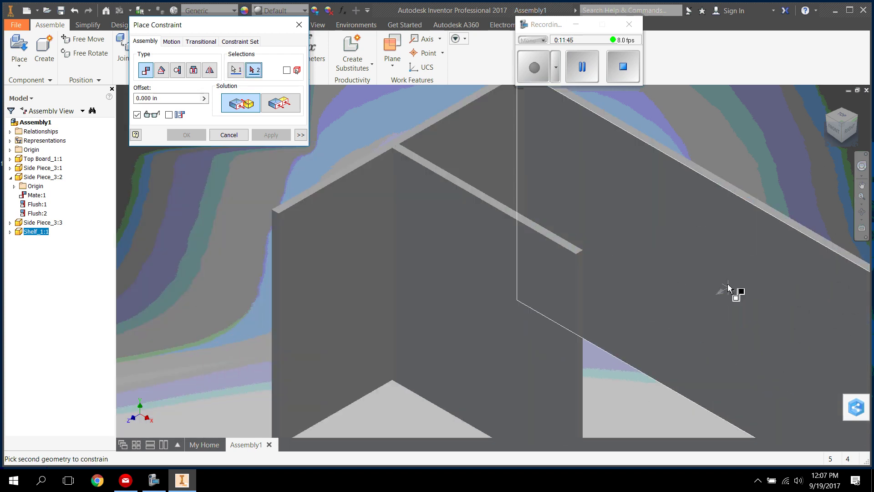
{"action": "left_click", "coordinate": [768, 301]}
{"action": "scroll", "coordinate": [769, 302], "scroll_direction": "up", "scroll_amount": 5}
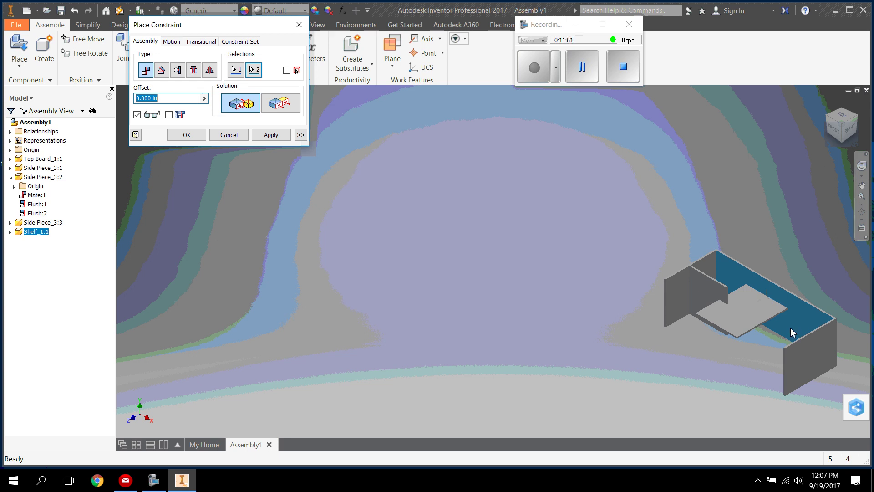
{"action": "left_click", "coordinate": [268, 137]}
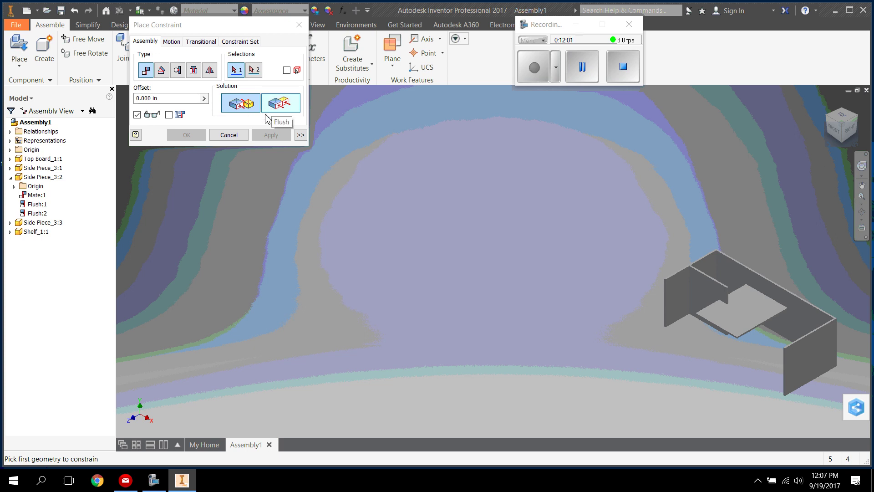
Flush Side Piece_3:3's thin long edge face with Top Board_1:1's thin upper edge face at 0.000 in offset
{"action": "left_click", "coordinate": [283, 104]}
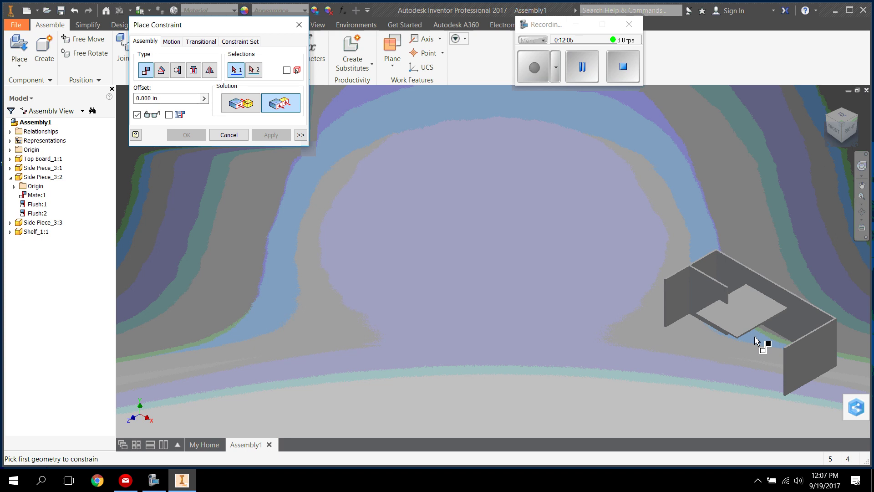
{"action": "scroll", "coordinate": [758, 340], "scroll_direction": "up", "scroll_amount": 4}
{"action": "scroll", "coordinate": [722, 307], "scroll_direction": "up", "scroll_amount": 2}
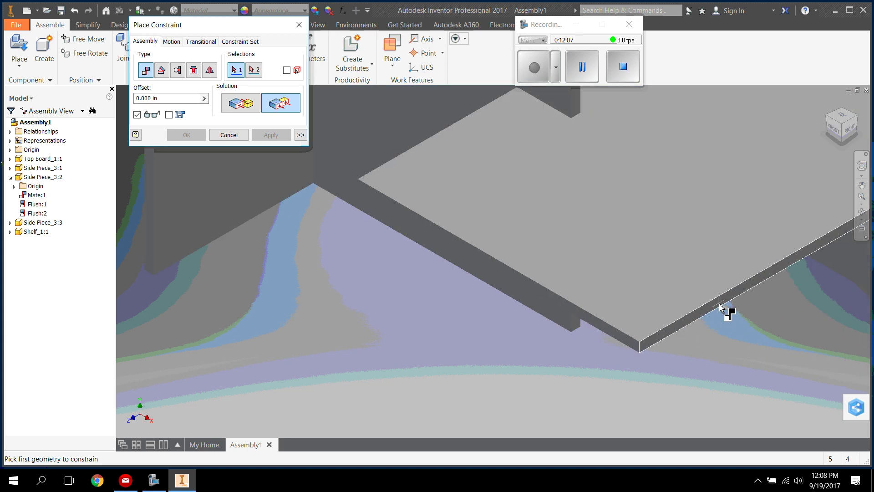
{"action": "left_click", "coordinate": [719, 308]}
{"action": "scroll", "coordinate": [759, 342], "scroll_direction": "down", "scroll_amount": 6}
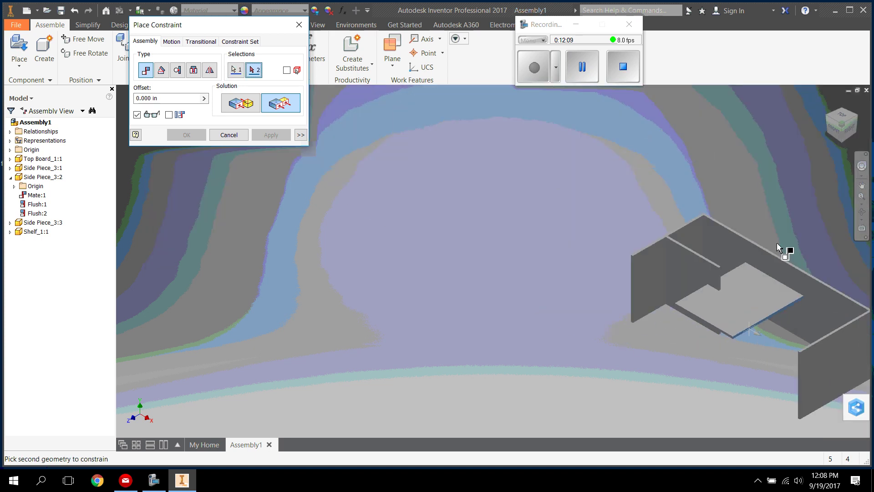
{"action": "scroll", "coordinate": [803, 268], "scroll_direction": "up", "scroll_amount": 5}
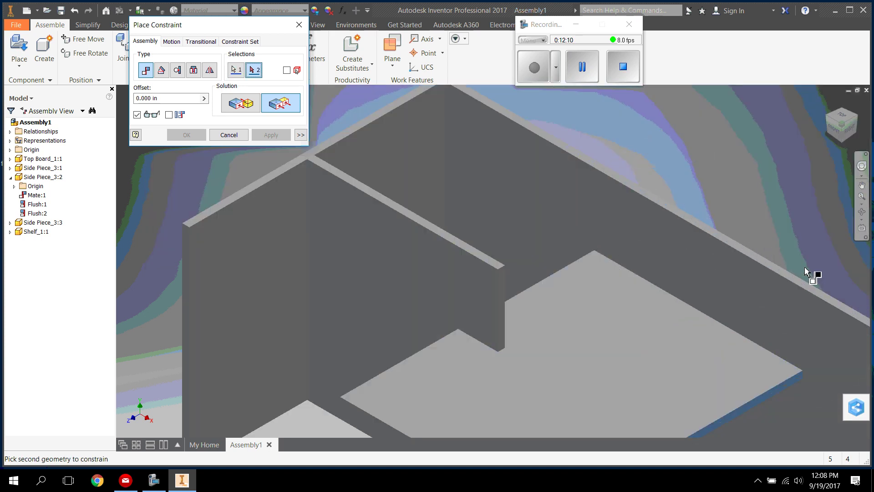
{"action": "left_click", "coordinate": [727, 244]}
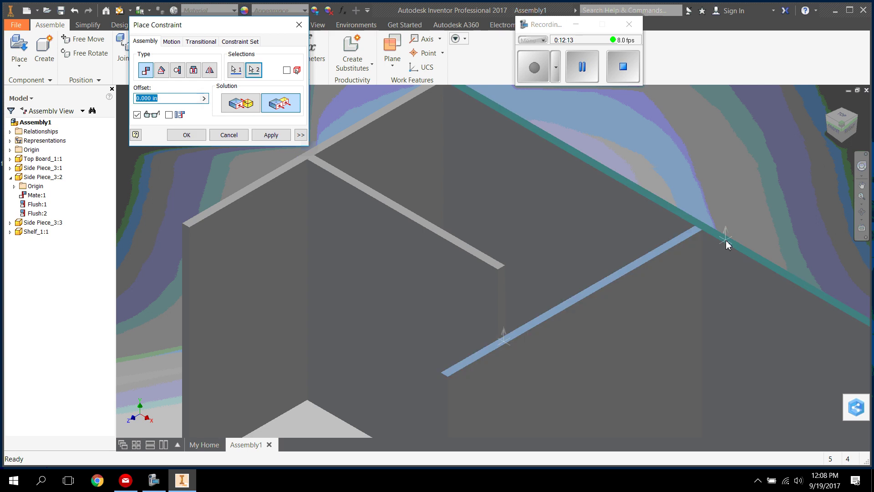
{"action": "left_click", "coordinate": [273, 135]}
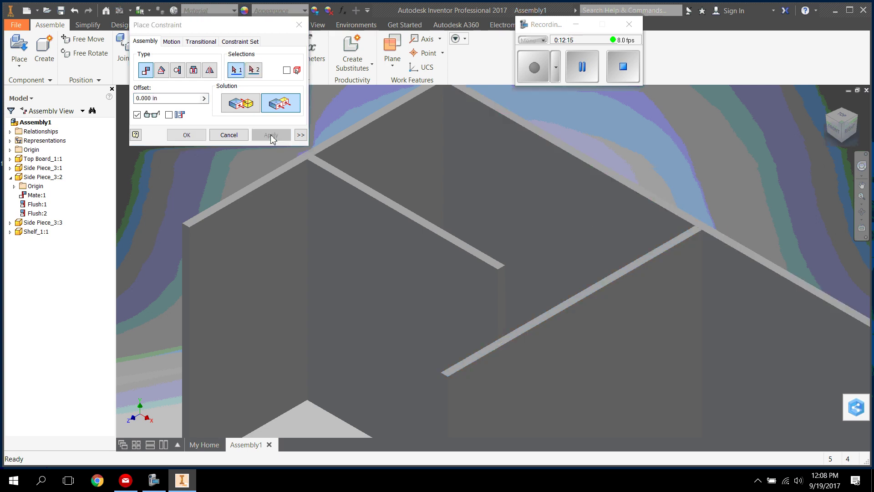
{"action": "left_click", "coordinate": [233, 135]}
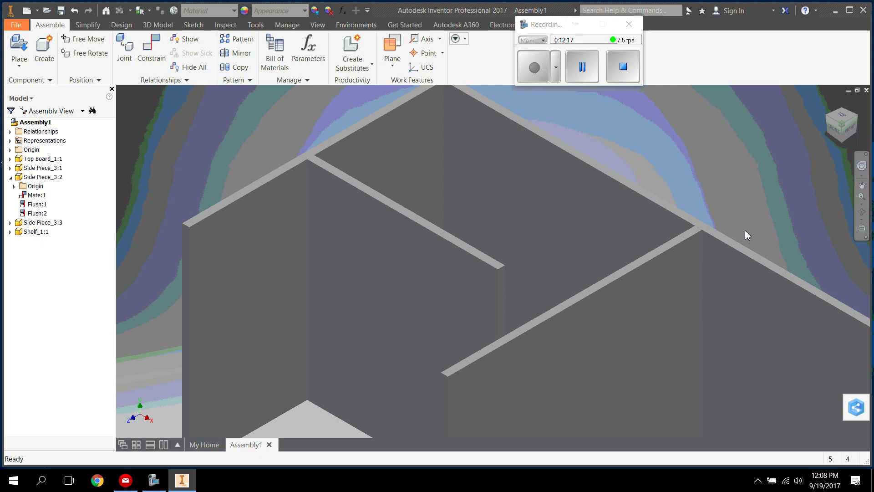
Slide Side Piece_3:3 along the top board's inner face toward the free end of Shelf_1:1
{"action": "scroll", "coordinate": [741, 232], "scroll_direction": "down", "scroll_amount": 5}
{"action": "left_click_drag", "start_coordinate": [677, 299], "coordinate": [668, 273]}
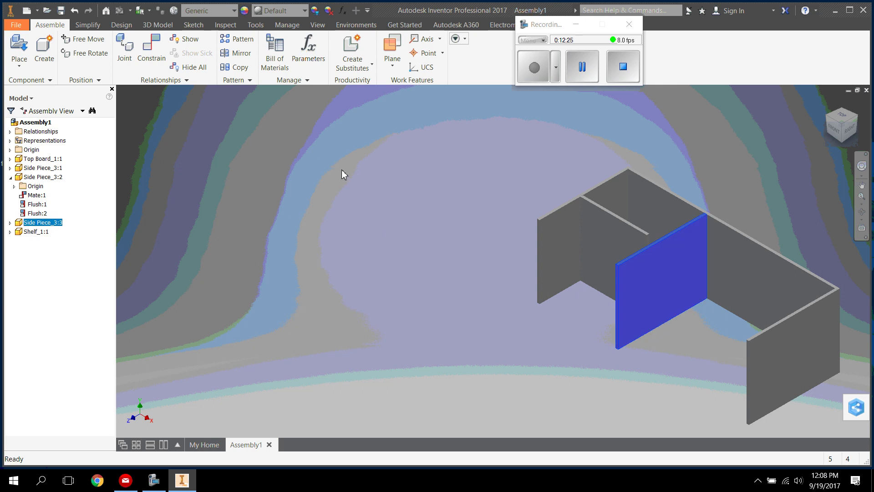
{"action": "scroll", "coordinate": [649, 239], "scroll_direction": "up", "scroll_amount": 5}
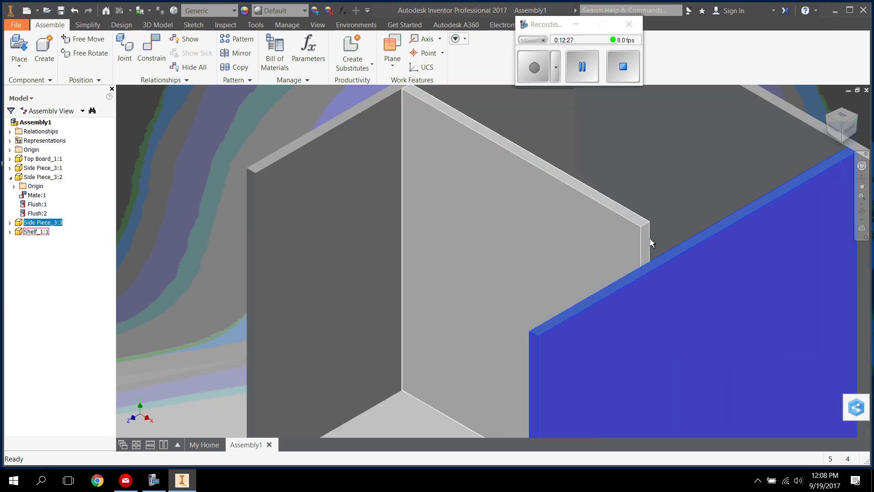
{"action": "scroll", "coordinate": [650, 269], "scroll_direction": "down", "scroll_amount": 5}
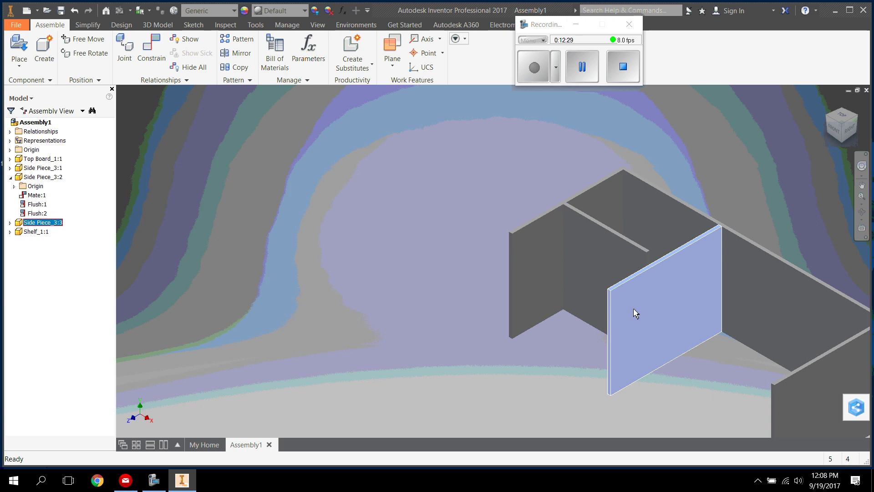
Mate Shelf_1:1's free thin edge face to the broad face of Side Piece_3:3 facing the shelf, with a 0.000 in offset
{"action": "left_click", "coordinate": [154, 51]}
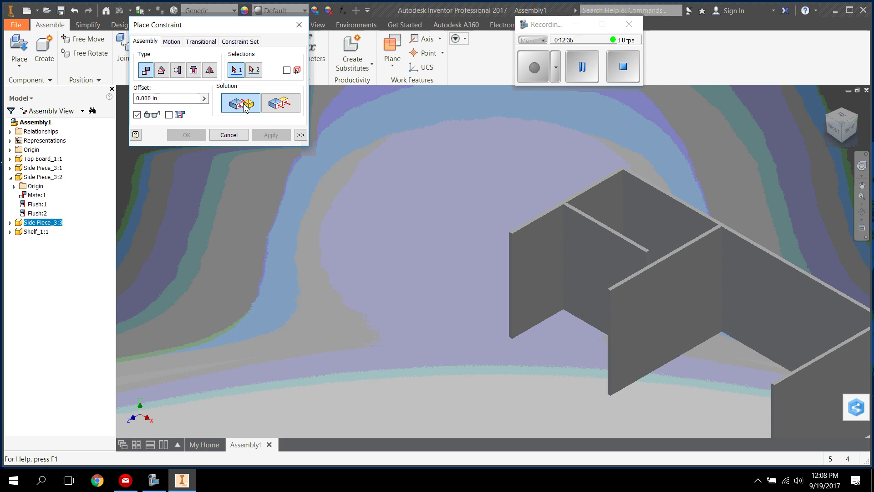
{"action": "scroll", "coordinate": [669, 285], "scroll_direction": "down", "scroll_amount": 5}
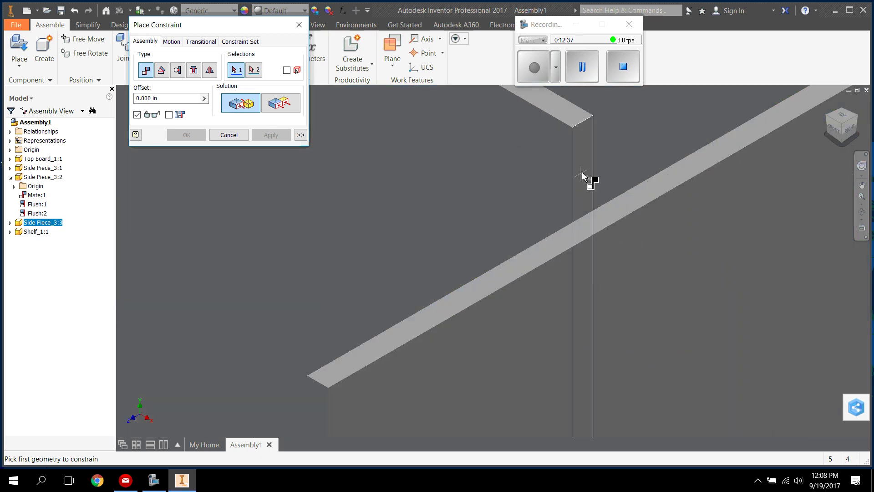
{"action": "left_click", "coordinate": [584, 140]}
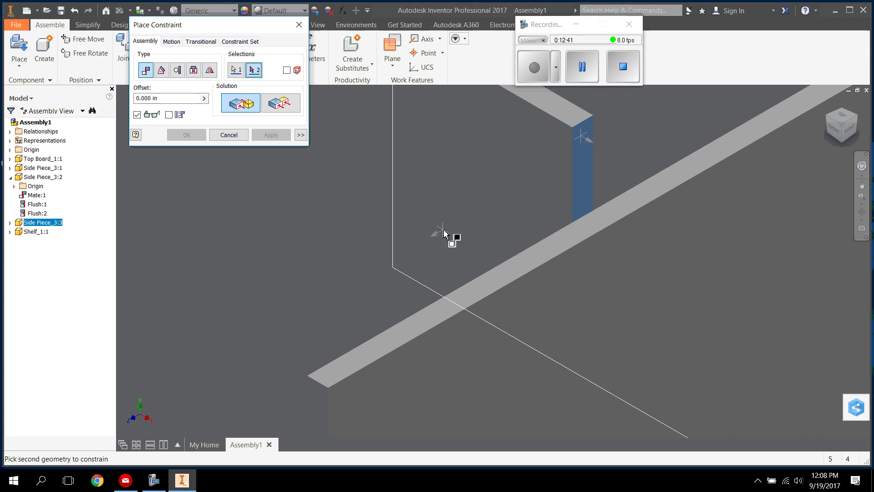
{"action": "scroll", "coordinate": [448, 236], "scroll_direction": "down", "scroll_amount": 4}
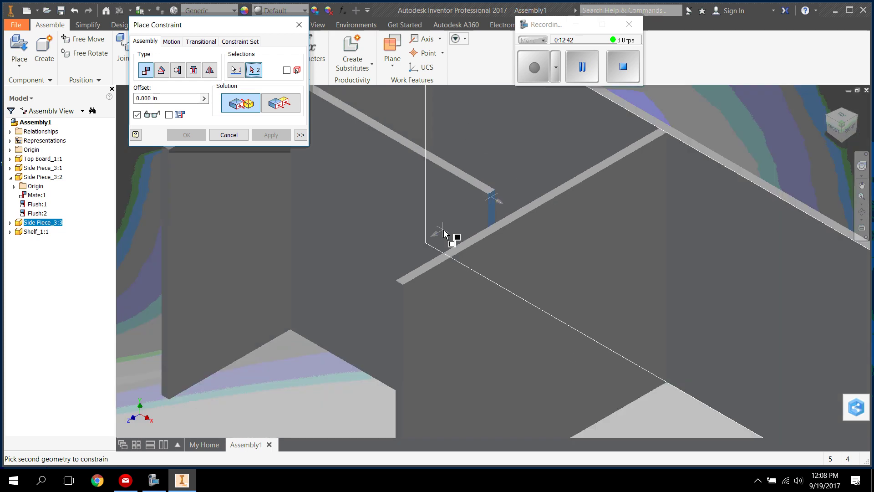
{"action": "left_click", "coordinate": [861, 211]}
{"action": "left_click_drag", "start_coordinate": [520, 205], "coordinate": [652, 264]}
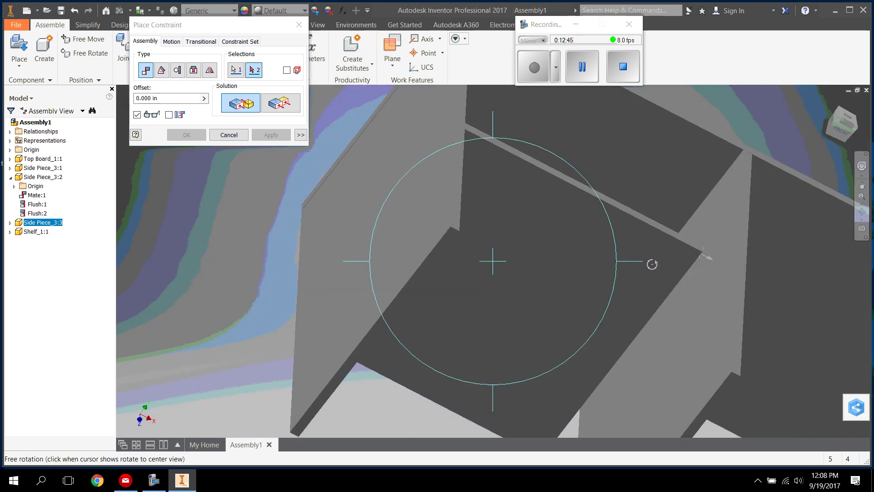
{"action": "right_click", "coordinate": [502, 226]}
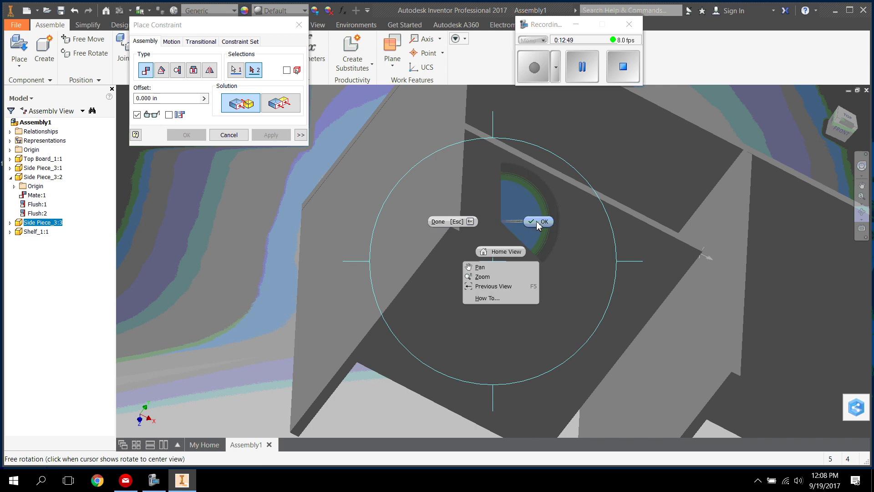
{"action": "left_click", "coordinate": [541, 222]}
{"action": "left_click", "coordinate": [708, 314]}
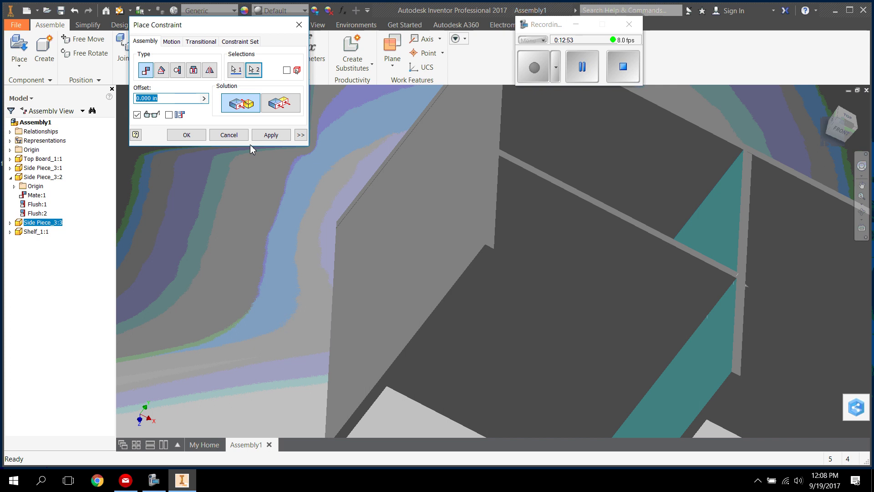
{"action": "left_click", "coordinate": [262, 135]}
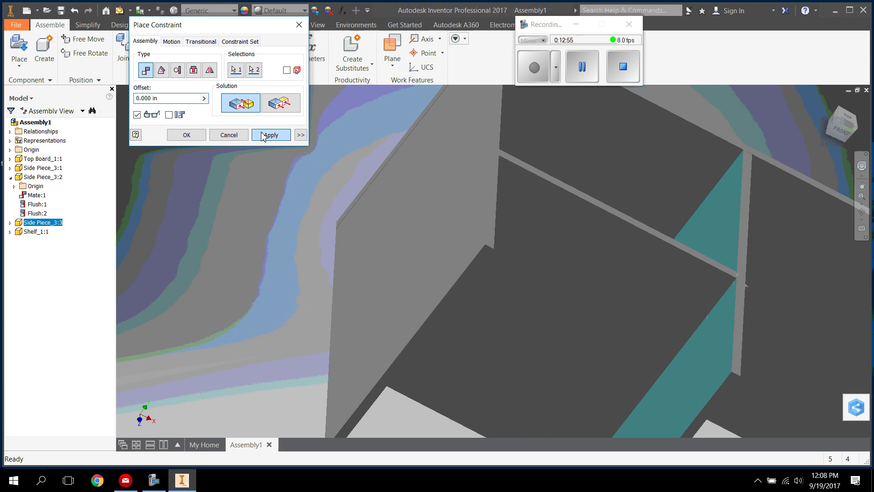
{"action": "left_click", "coordinate": [229, 135]}
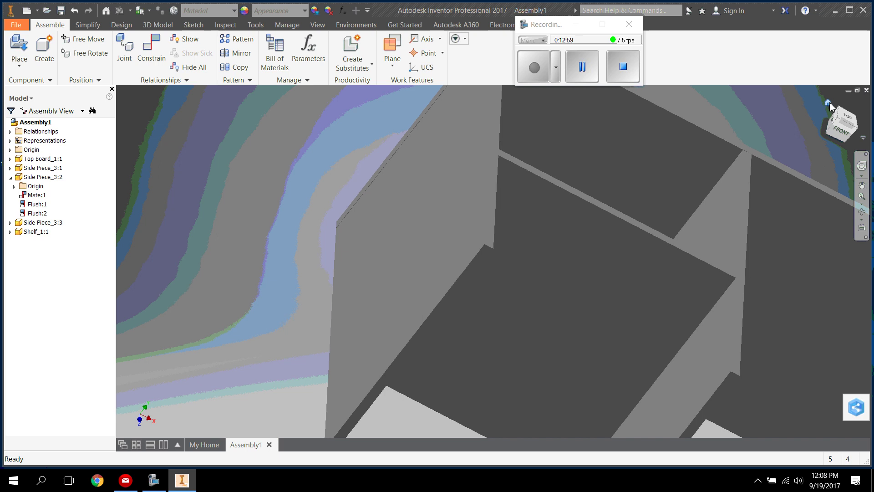
Move the joined assembly by Top Board_1:1 and Shelf_1:1 to check that all parts stay together
{"action": "left_click", "coordinate": [828, 103]}
{"action": "left_click_drag", "start_coordinate": [466, 201], "coordinate": [594, 228]}
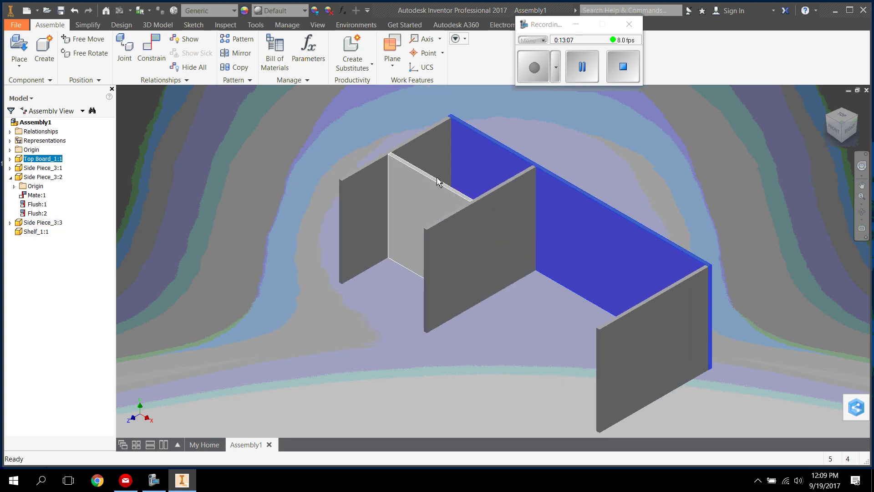
{"action": "left_click_drag", "start_coordinate": [433, 196], "coordinate": [457, 206]}
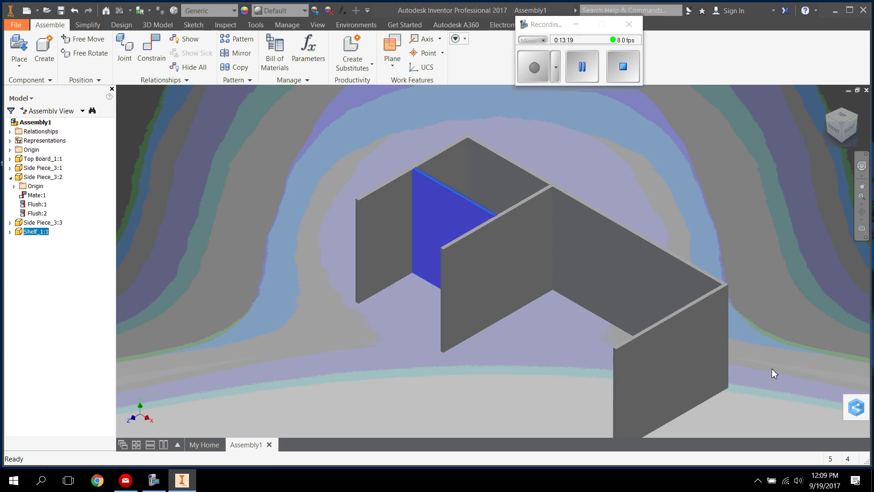
{"action": "scroll", "coordinate": [797, 400], "scroll_direction": "up", "scroll_amount": 3}
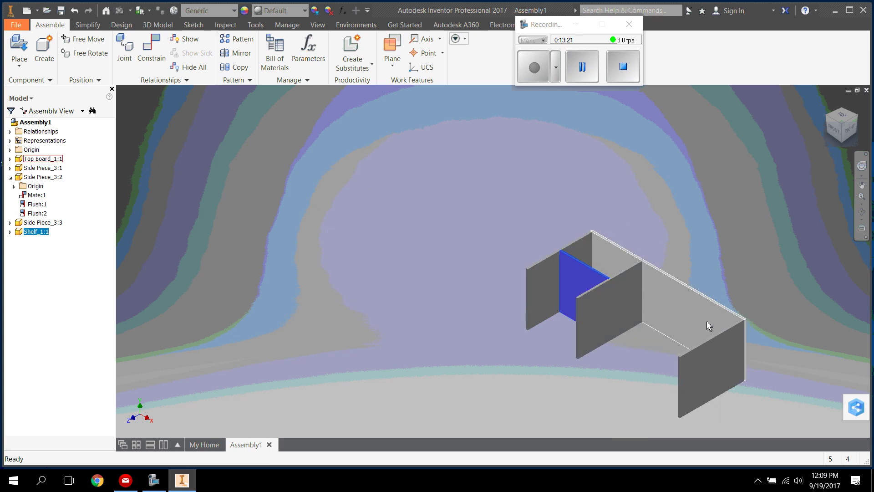
{"action": "left_click_drag", "start_coordinate": [708, 326], "coordinate": [570, 296]}
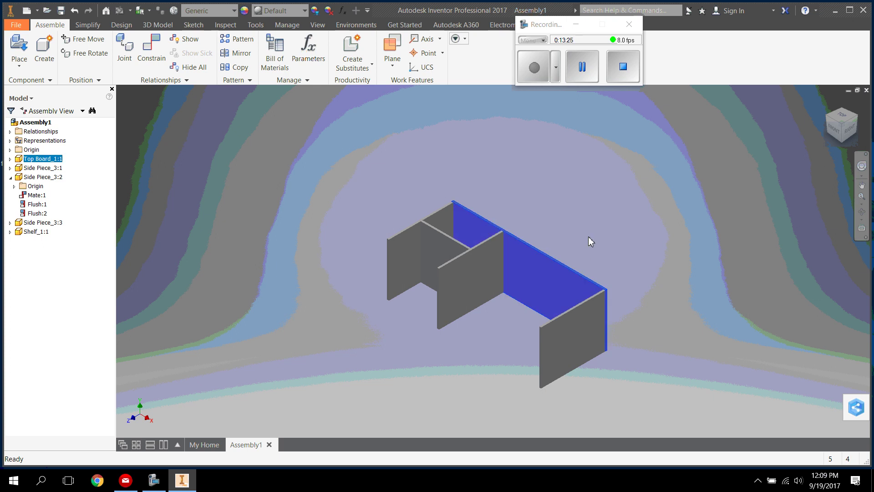
{"action": "left_click", "coordinate": [331, 280]}
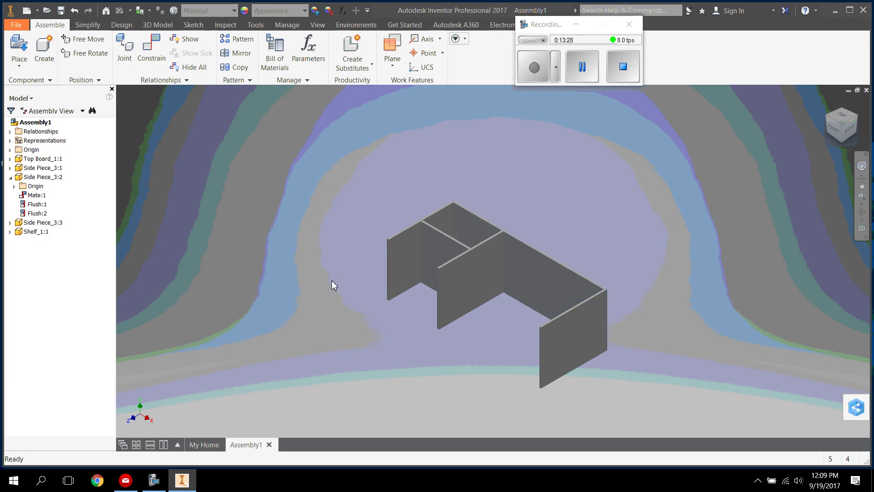
Place one instance of the Backsplash_1 part in the assembly, in the open space beside the joined boards
{"action": "left_click", "coordinate": [19, 45]}
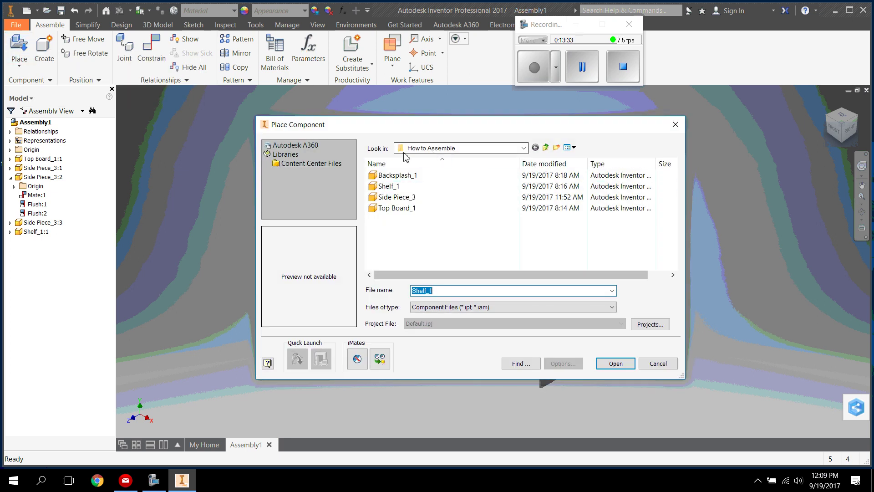
{"action": "left_click", "coordinate": [385, 177]}
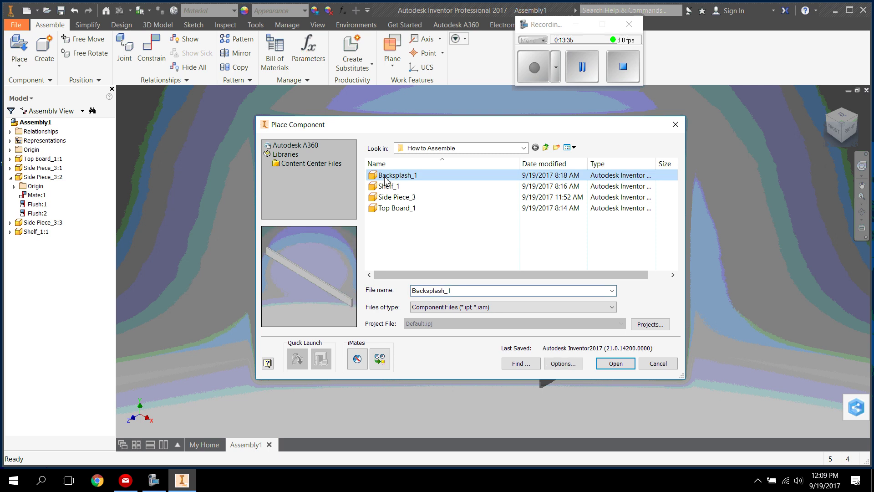
{"action": "left_click", "coordinate": [615, 364]}
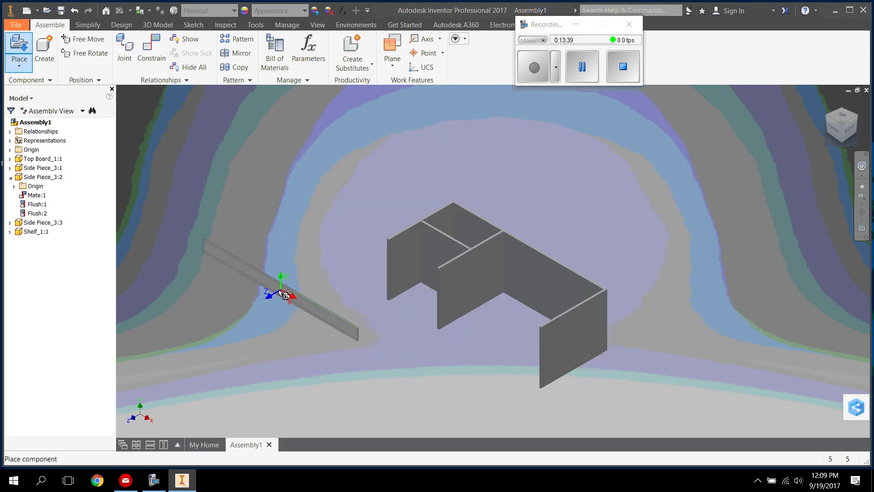
{"action": "left_click", "coordinate": [287, 312]}
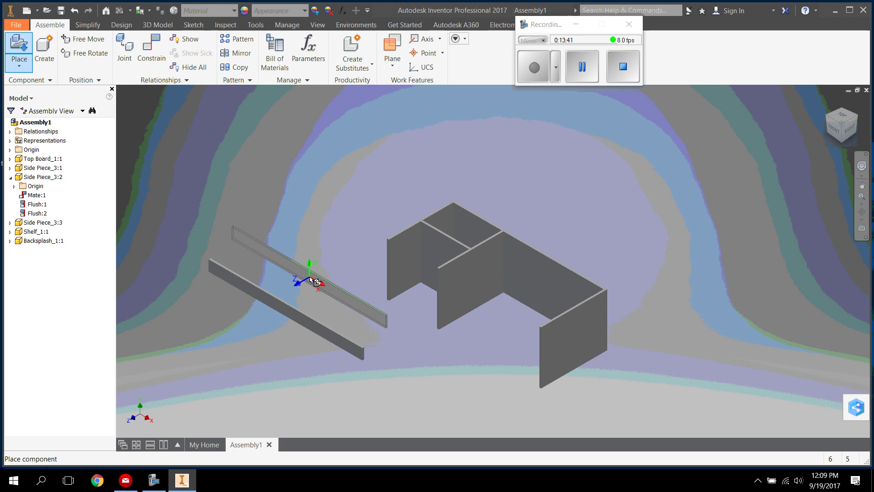
{"action": "right_click", "coordinate": [310, 265]}
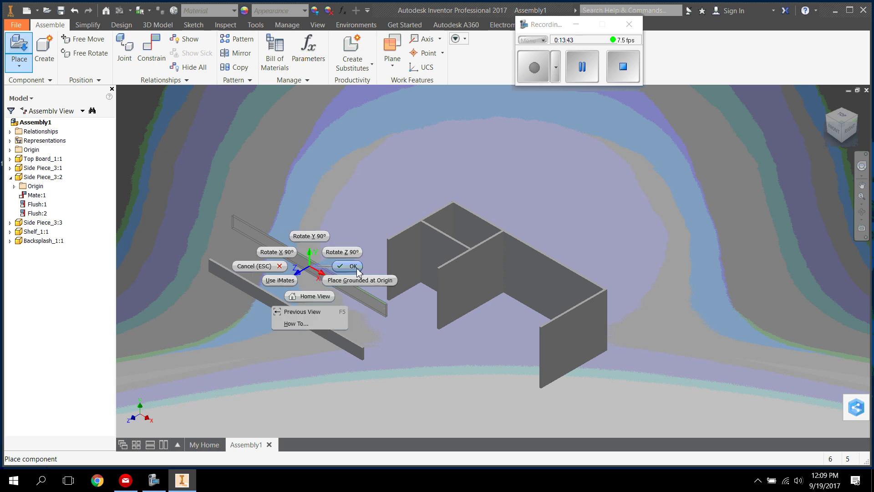
{"action": "left_click", "coordinate": [357, 269]}
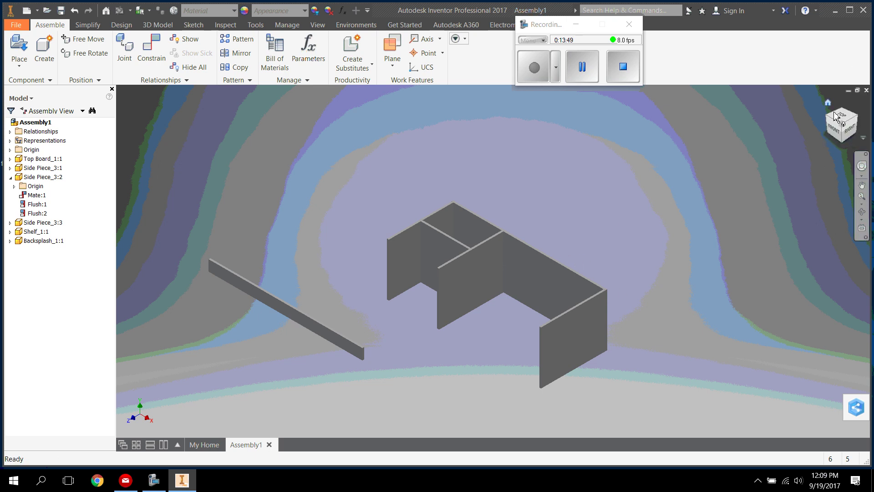
Move Backsplash_1:1 closer to the joined boards
{"action": "left_click", "coordinate": [862, 212]}
{"action": "left_click_drag", "start_coordinate": [492, 172], "coordinate": [524, 237]}
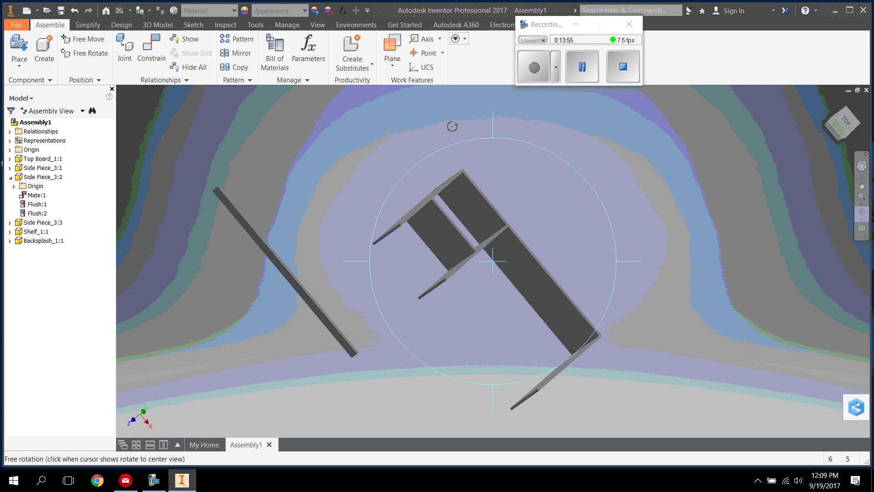
{"action": "left_click_drag", "start_coordinate": [452, 126], "coordinate": [411, 261]}
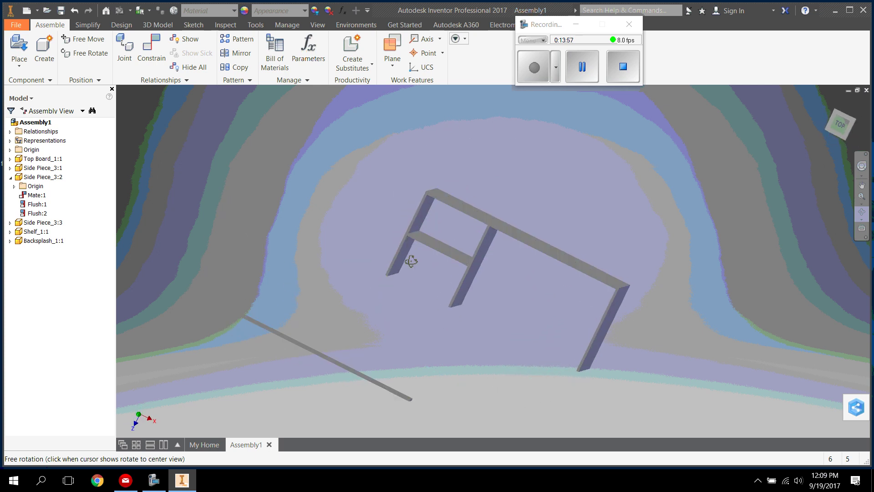
{"action": "left_click_drag", "start_coordinate": [507, 171], "coordinate": [472, 161]}
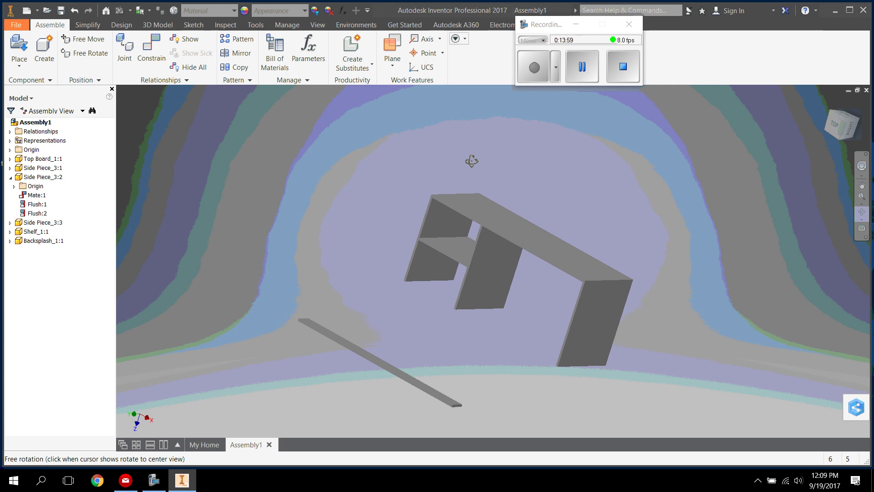
{"action": "right_click", "coordinate": [451, 187]}
{"action": "left_click", "coordinate": [486, 193]}
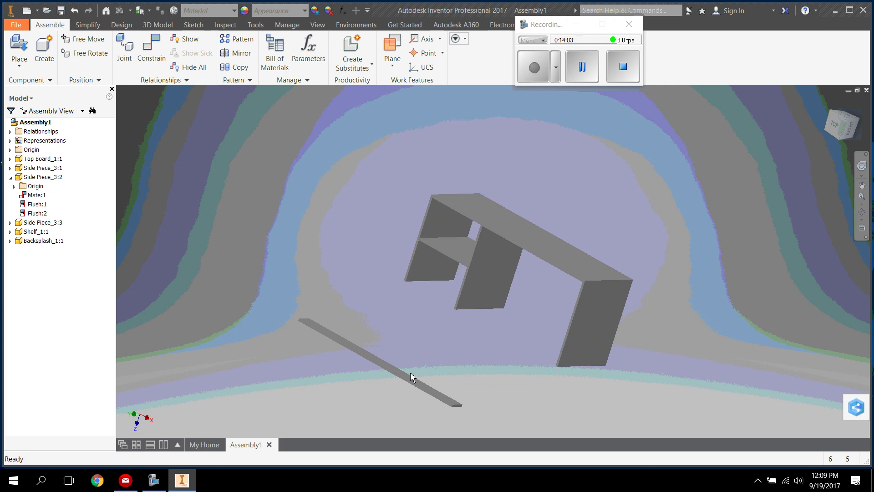
{"action": "left_click_drag", "start_coordinate": [400, 376], "coordinate": [400, 306]}
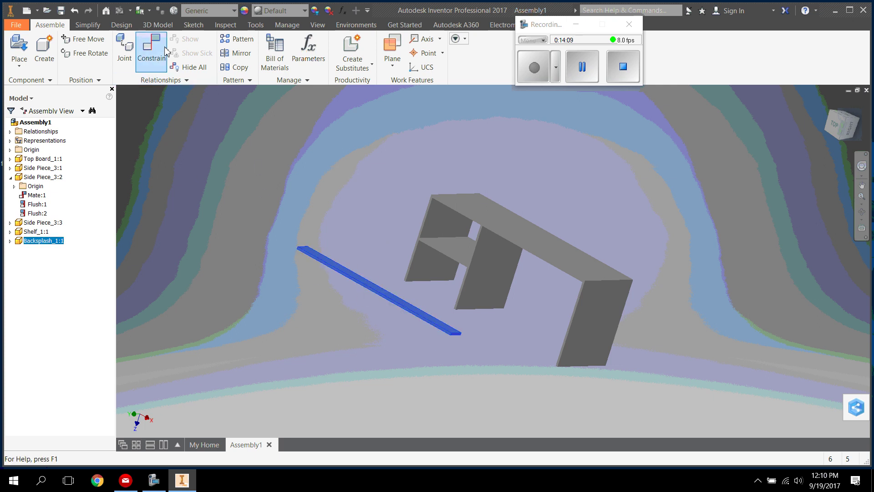
Mate Backsplash_1:1's long thin edge face to Top Board_1:1's broad outer face with a 0.000 in offset
{"action": "left_click", "coordinate": [150, 56]}
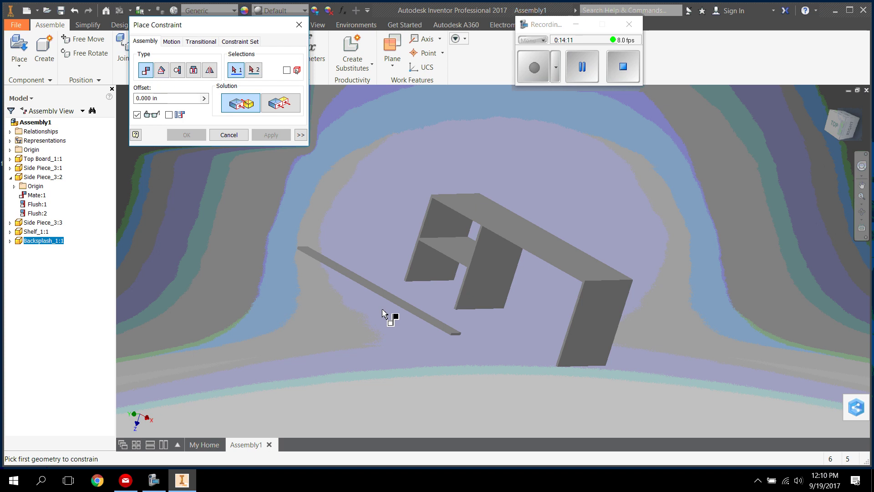
{"action": "scroll", "coordinate": [383, 313], "scroll_direction": "up", "scroll_amount": 5}
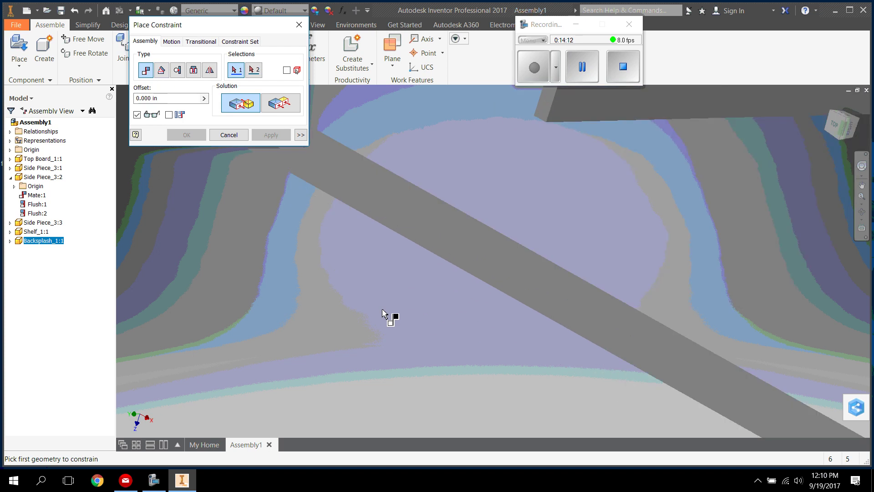
{"action": "left_click", "coordinate": [419, 237]}
{"action": "scroll", "coordinate": [419, 238], "scroll_direction": "down", "scroll_amount": 5}
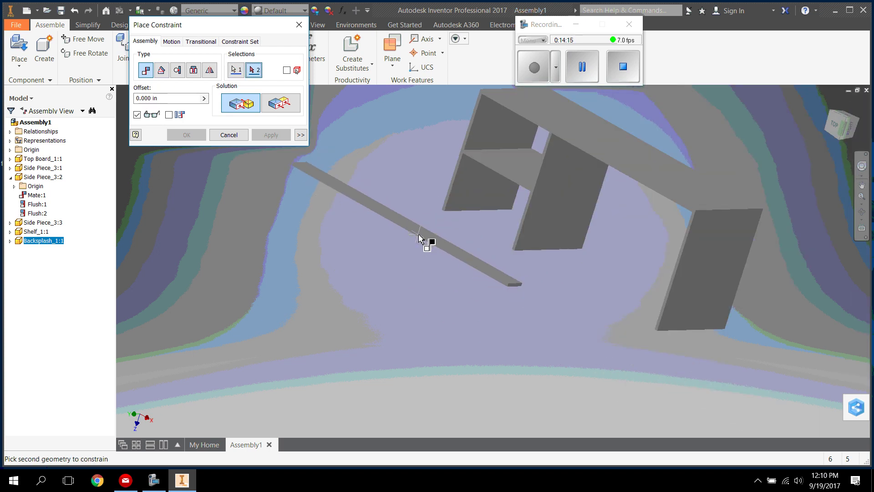
{"action": "left_click", "coordinate": [657, 165]}
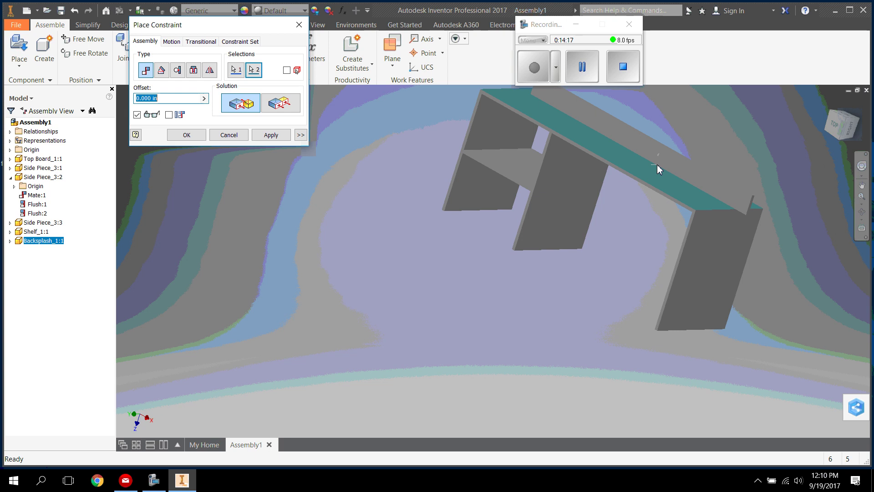
{"action": "left_click", "coordinate": [282, 135]}
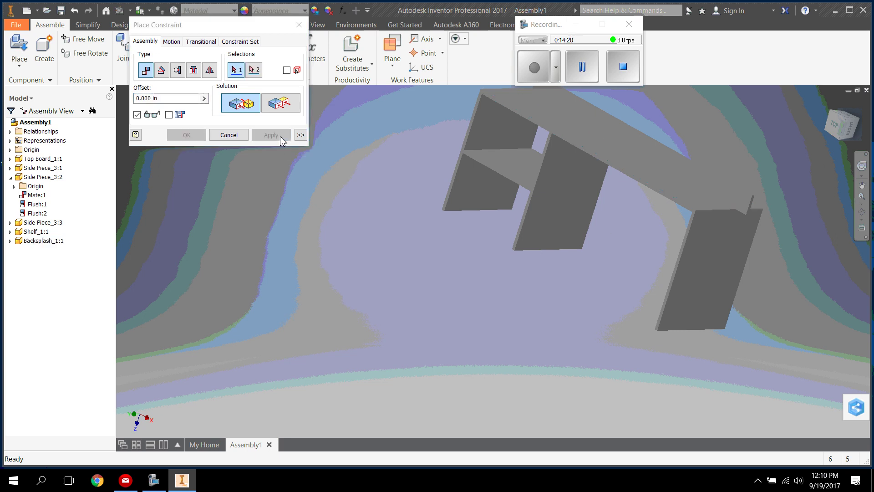
Flush Backsplash_1:1's thin end face with the broad outer face of Side Piece_3:2 at a 0.000 in offset
{"action": "left_click", "coordinate": [282, 105]}
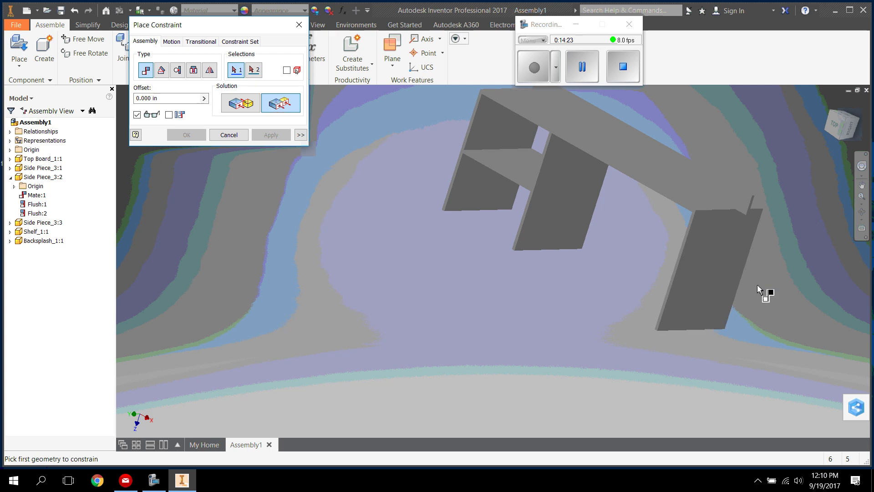
{"action": "scroll", "coordinate": [795, 229], "scroll_direction": "down", "scroll_amount": 6}
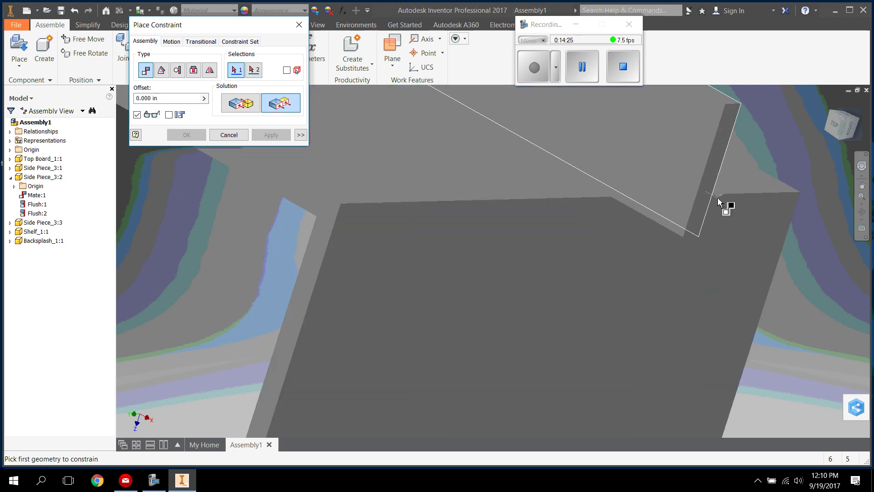
{"action": "left_click", "coordinate": [711, 188]}
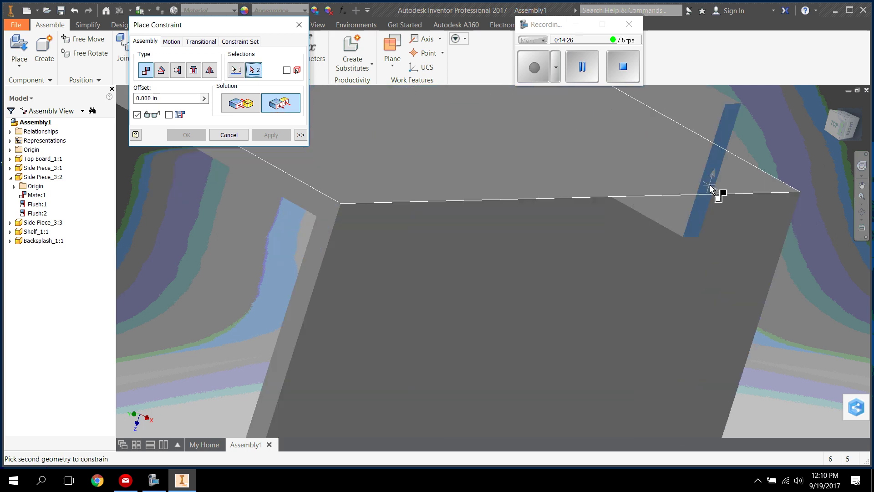
{"action": "left_click", "coordinate": [749, 264]}
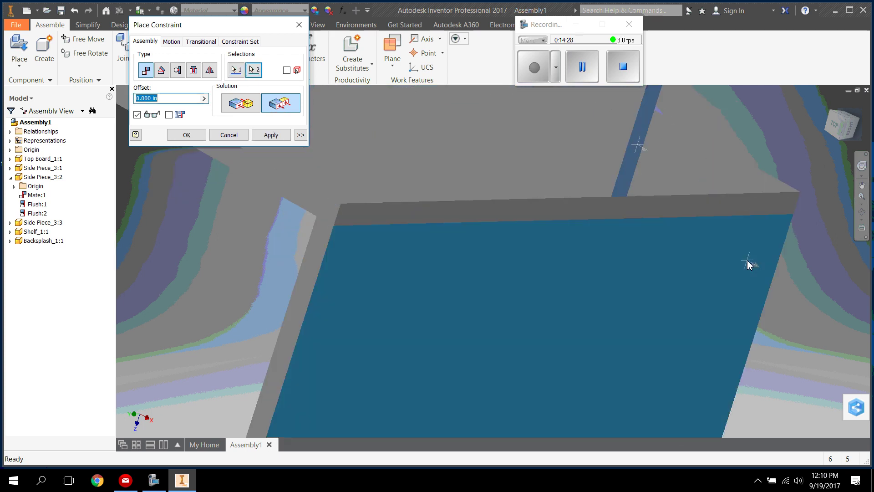
{"action": "left_click", "coordinate": [257, 136]}
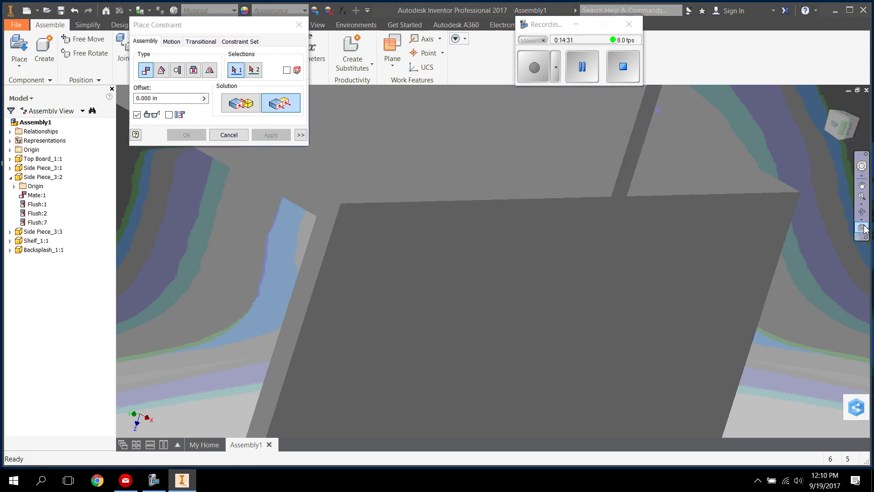
Flush Backsplash_1:1's broad outer face with Top Board_1:1's long thin rear edge face at 0.000 in offset, and finish constraining
{"action": "left_click", "coordinate": [865, 215]}
{"action": "left_click_drag", "start_coordinate": [541, 211], "coordinate": [462, 201]}
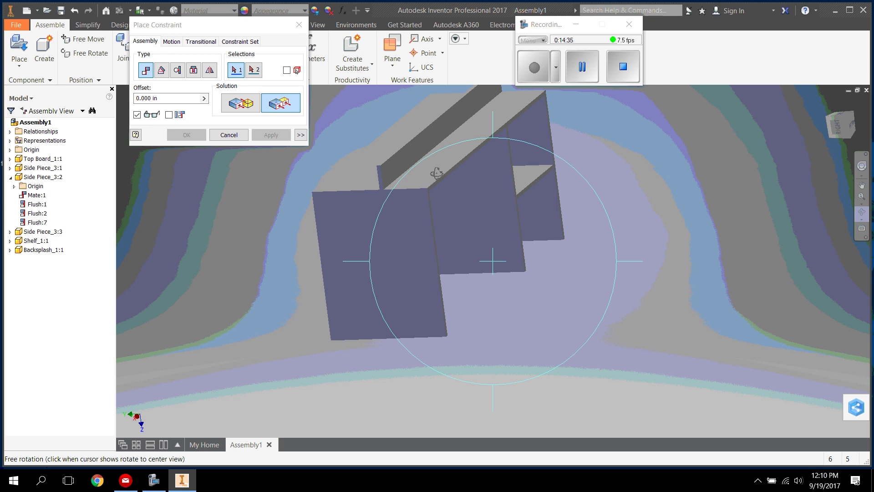
{"action": "right_click", "coordinate": [430, 175]}
{"action": "left_click", "coordinate": [378, 170]}
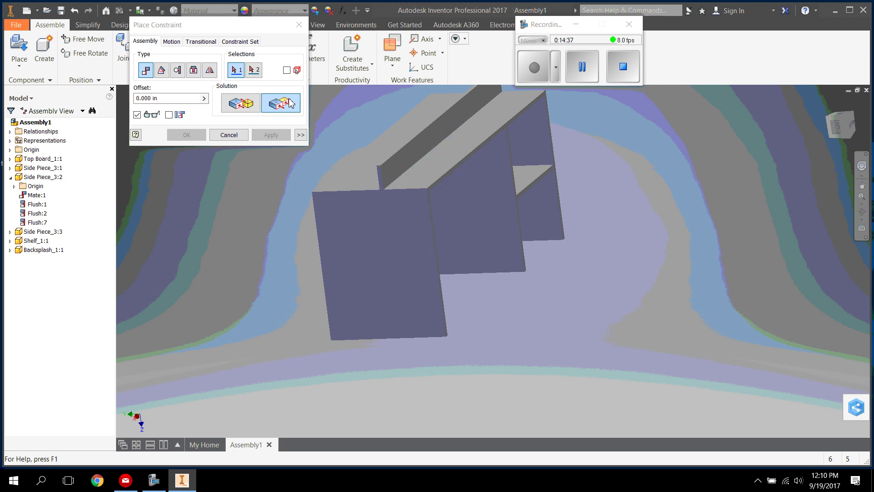
{"action": "left_click", "coordinate": [404, 161]}
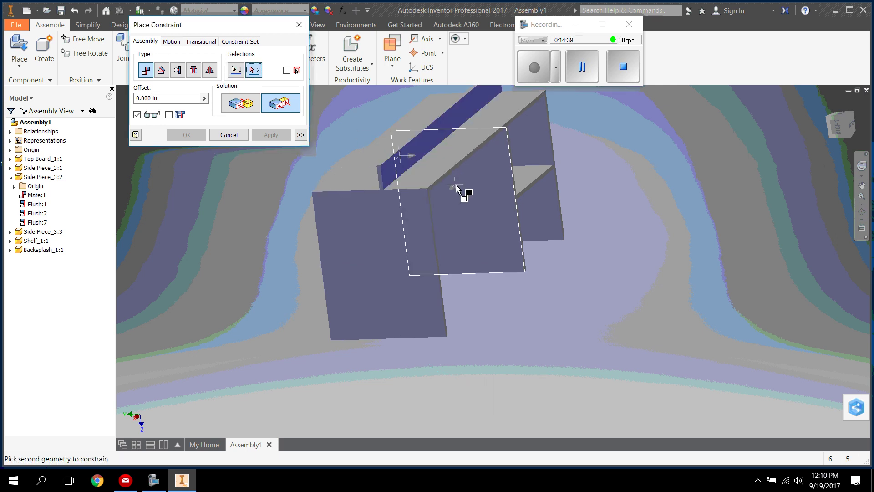
{"action": "scroll", "coordinate": [454, 186], "scroll_direction": "up", "scroll_amount": 5}
{"action": "left_click", "coordinate": [403, 180]}
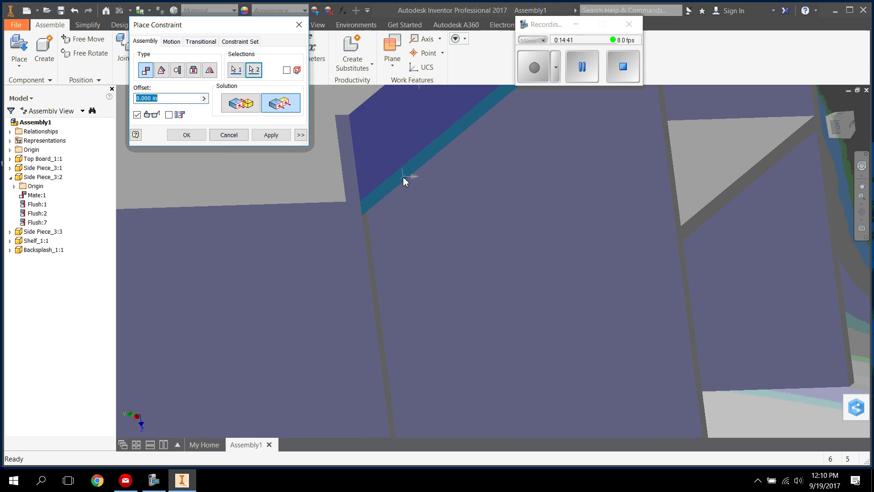
{"action": "left_click", "coordinate": [271, 135]}
{"action": "left_click", "coordinate": [228, 135]}
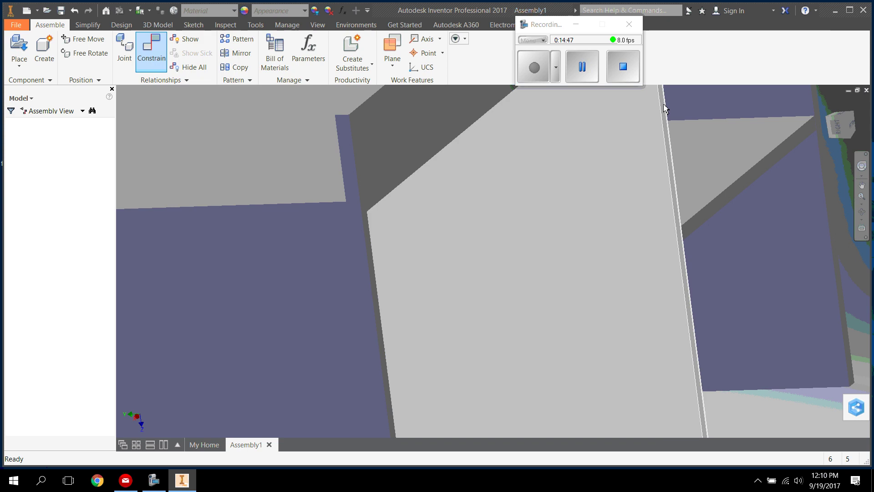
Move the completed assembly by Top Board_1:1 to check that the backsplash and all other parts stay together
{"action": "scroll", "coordinate": [809, 144], "scroll_direction": "down", "scroll_amount": 4}
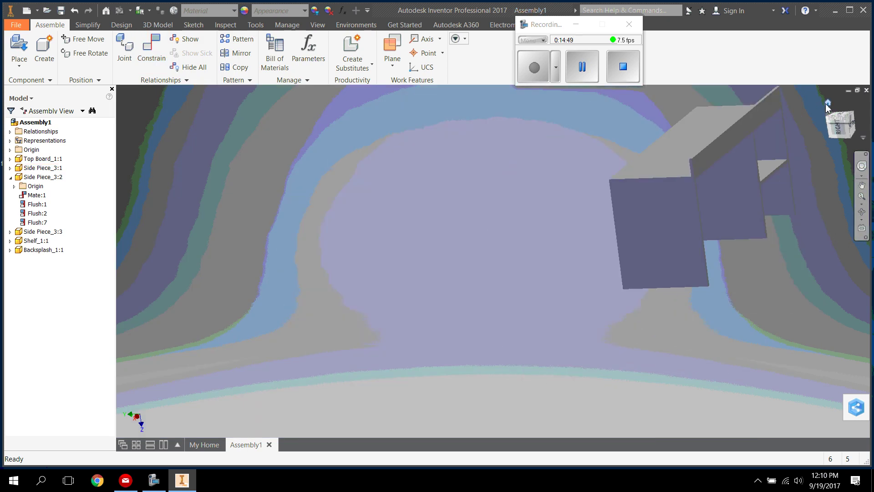
{"action": "left_click", "coordinate": [861, 212]}
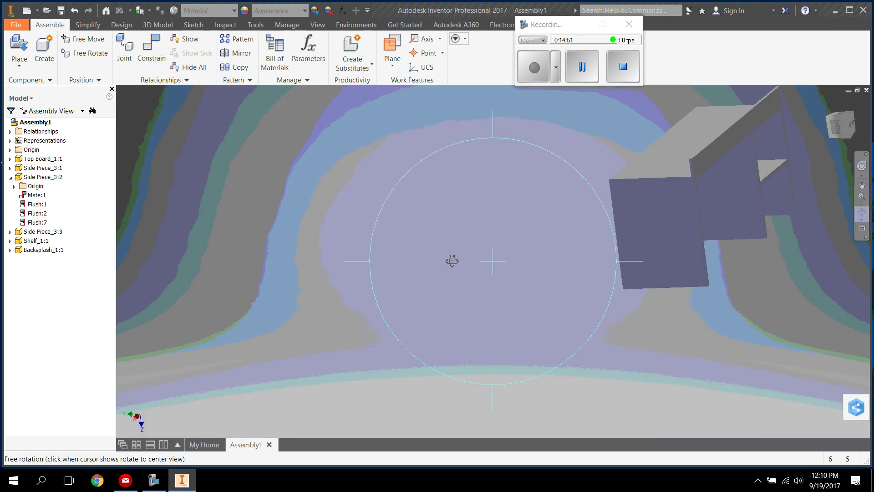
{"action": "left_click_drag", "start_coordinate": [452, 261], "coordinate": [552, 230]}
{"action": "left_click_drag", "start_coordinate": [497, 142], "coordinate": [527, 242]}
{"action": "right_click", "coordinate": [471, 198]}
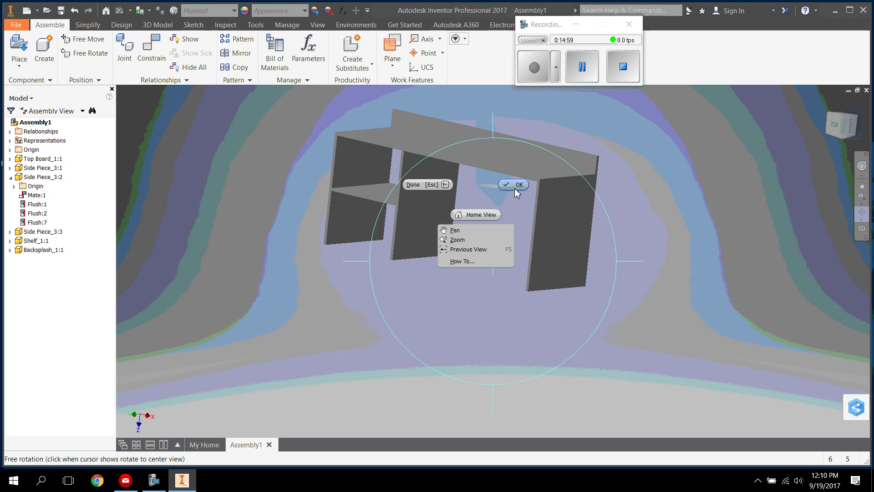
{"action": "left_click", "coordinate": [514, 187]}
{"action": "left_click_drag", "start_coordinate": [489, 169], "coordinate": [548, 174]}
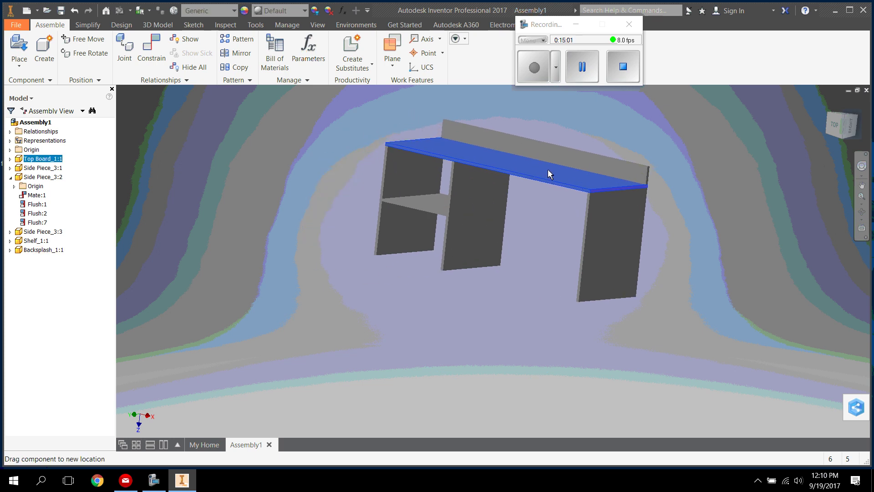
{"action": "left_click", "coordinate": [440, 314]}
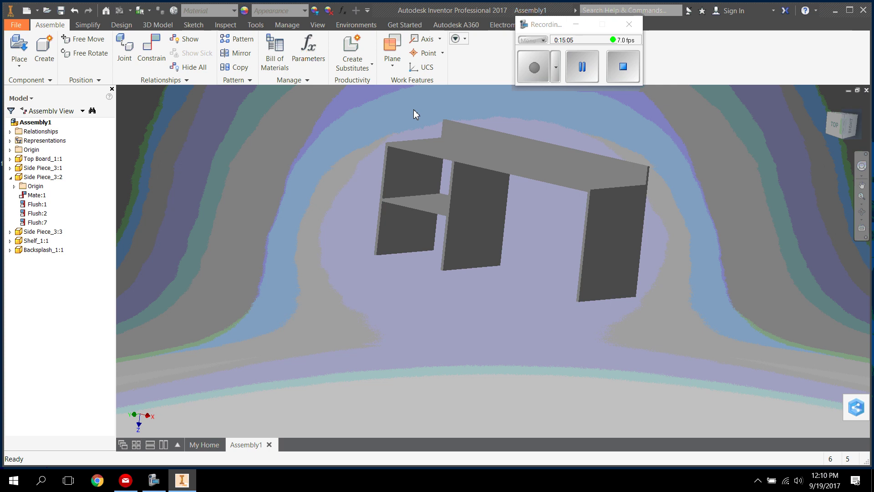
{"action": "left_click_drag", "start_coordinate": [425, 148], "coordinate": [390, 197]}
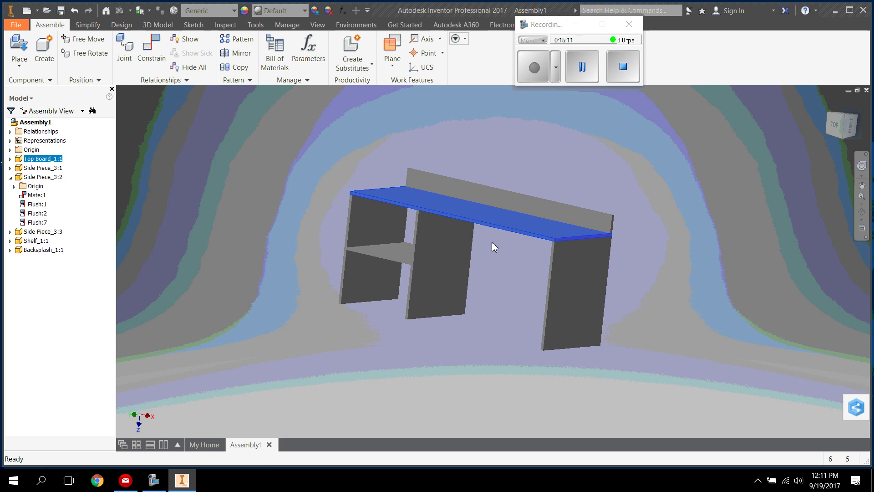
Try the Driftwood appearance from the Inventor Material Library on the outer side piece, Side Piece_3:2
{"action": "left_click", "coordinate": [592, 301]}
{"action": "left_click", "coordinate": [430, 281]}
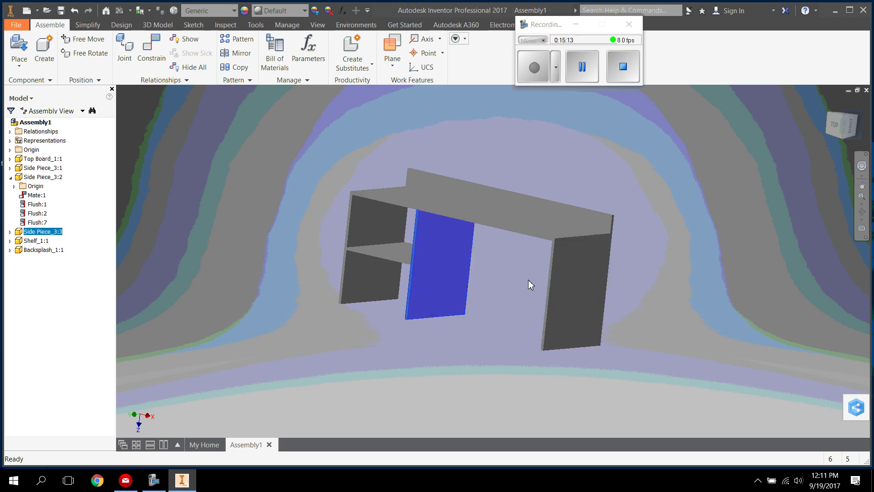
{"action": "left_click", "coordinate": [559, 290]}
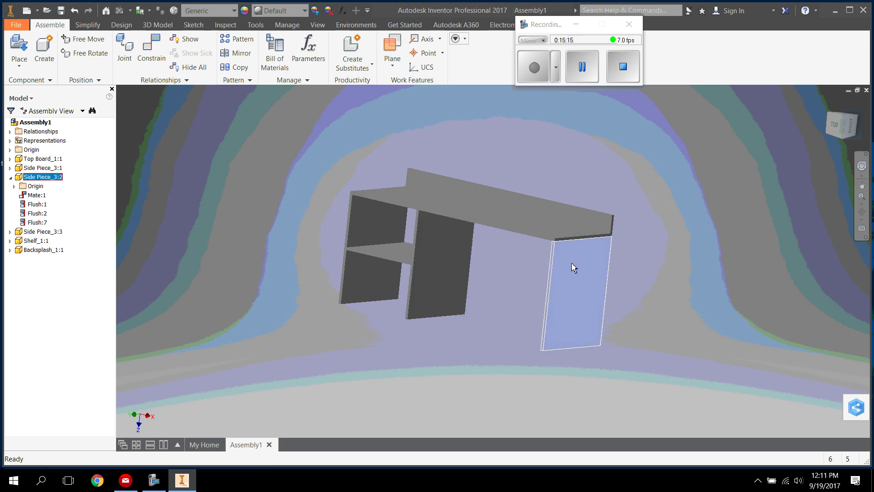
{"action": "left_click", "coordinate": [304, 12]}
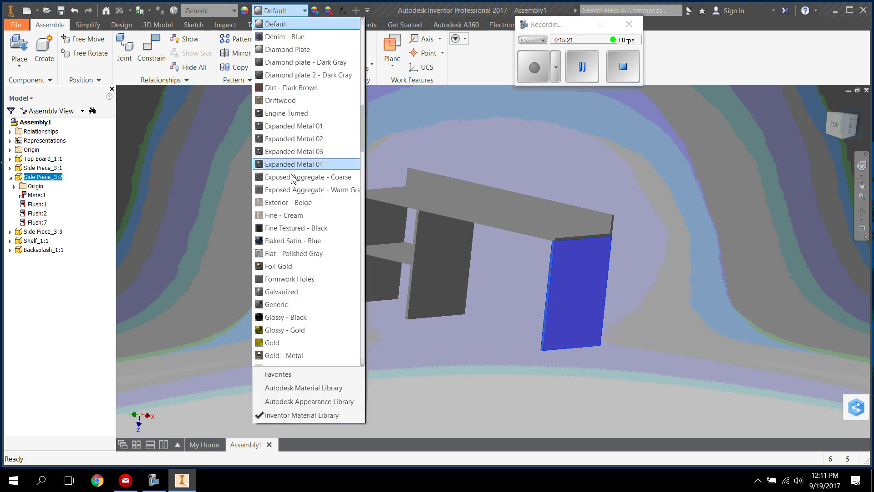
{"action": "left_click", "coordinate": [288, 101]}
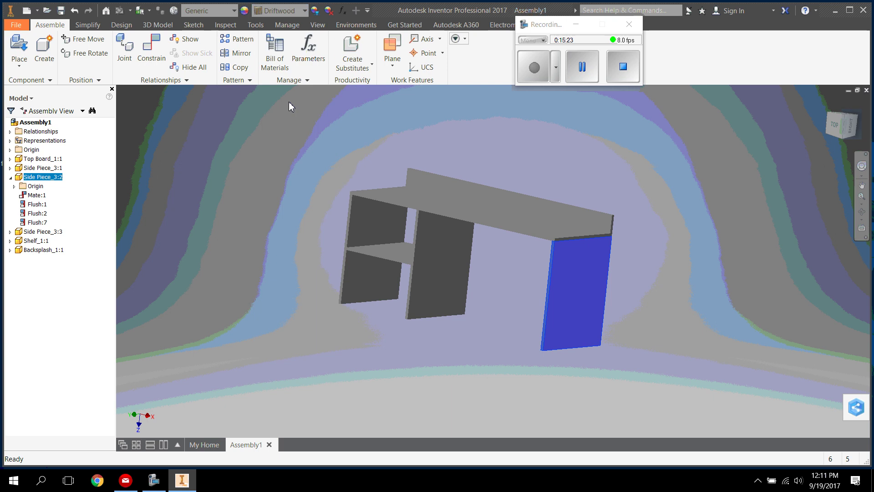
{"action": "left_click", "coordinate": [533, 227]}
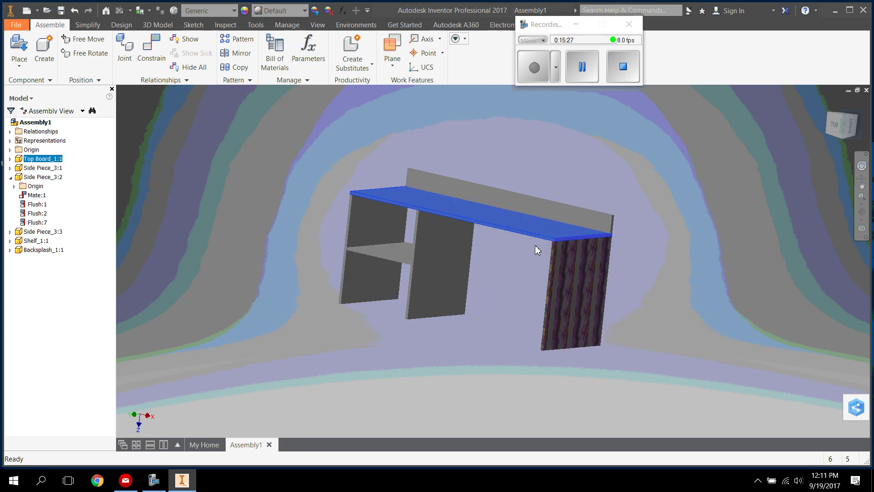
Apply the Yellow Pine - Solid Stained appearance to Side Piece_3:2
{"action": "left_click", "coordinate": [564, 263]}
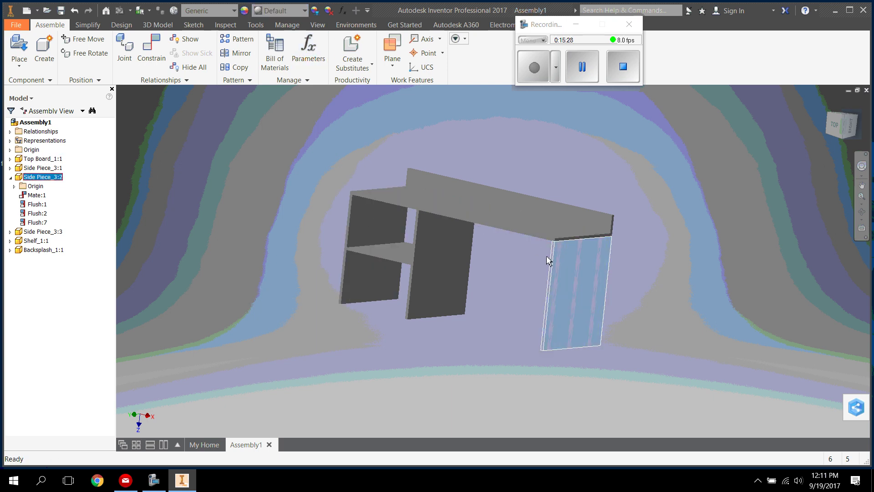
{"action": "left_click", "coordinate": [305, 10]}
{"action": "left_click", "coordinate": [359, 209]}
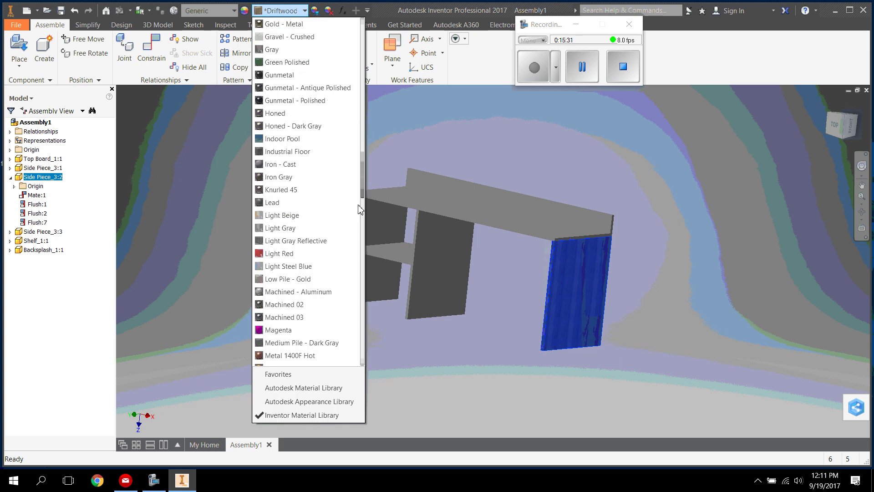
{"action": "left_click_drag", "start_coordinate": [360, 200], "coordinate": [362, 374]}
{"action": "left_click", "coordinate": [327, 330]}
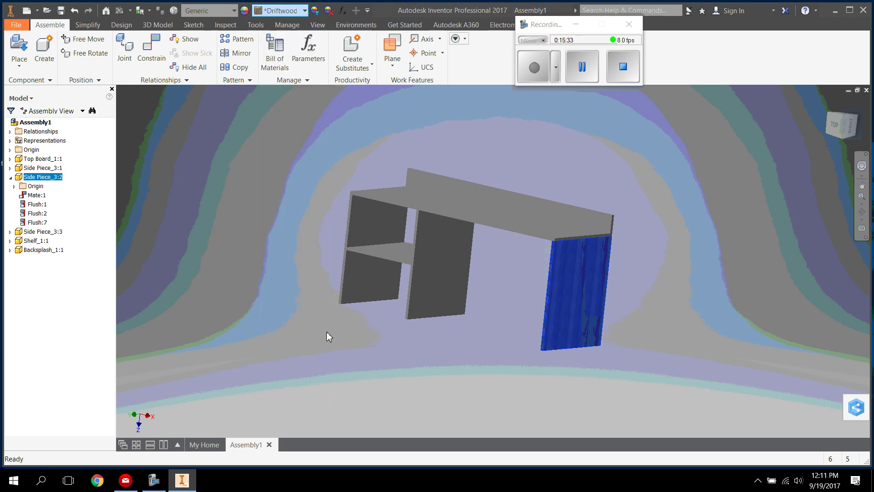
Apply the Yellow Pine - Solid Stained appearance to the top board, Side Piece_3:1, Side Piece_3:3, the shelf and the backsplash together
{"action": "left_click", "coordinate": [496, 211]}
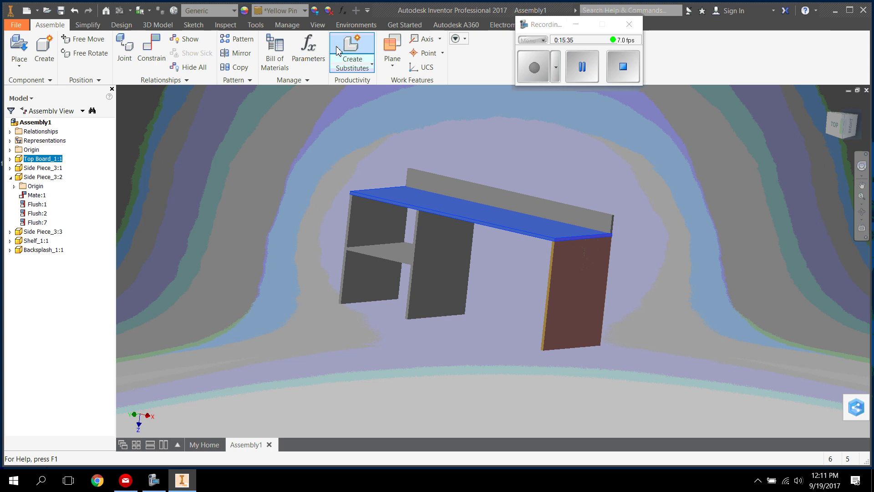
{"action": "left_click", "coordinate": [425, 284], "text": "ctrl"}
{"action": "left_click", "coordinate": [389, 254], "text": "ctrl"}
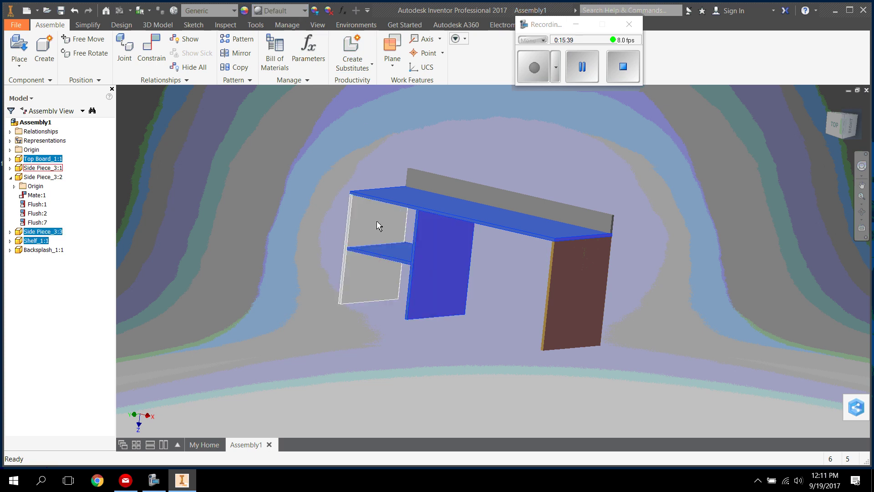
{"action": "left_click", "coordinate": [375, 273], "text": "ctrl"}
{"action": "left_click", "coordinate": [450, 184], "text": "ctrl"}
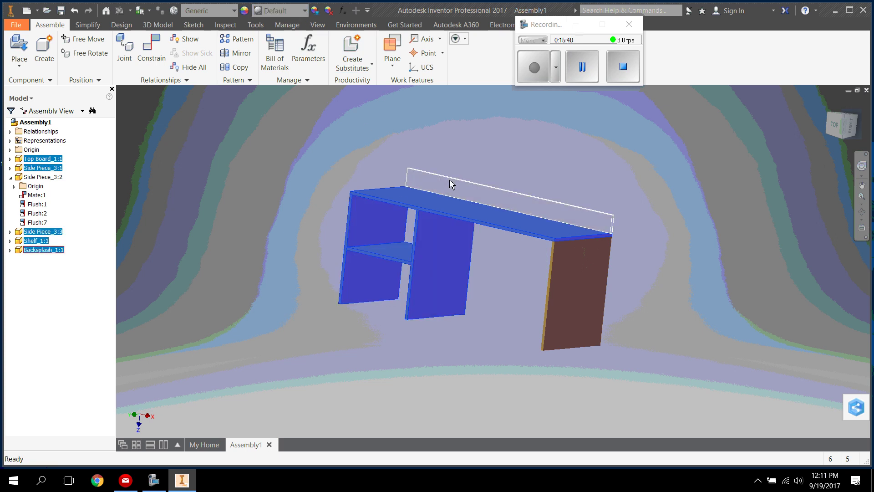
{"action": "left_click", "coordinate": [303, 11]}
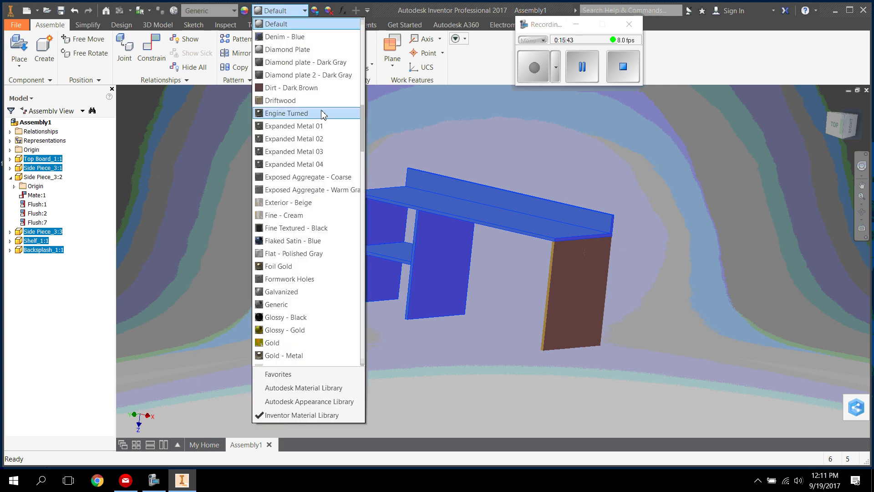
{"action": "left_click_drag", "start_coordinate": [364, 132], "coordinate": [360, 348]}
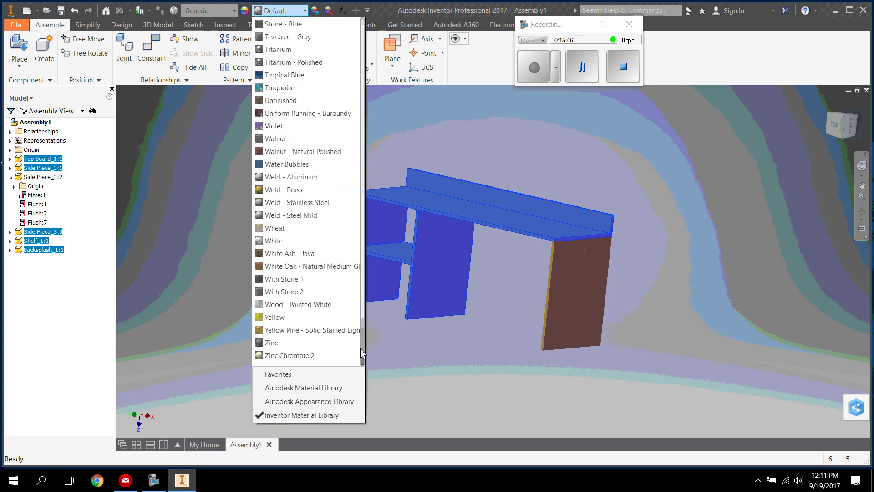
{"action": "left_click", "coordinate": [305, 332]}
{"action": "left_click", "coordinate": [305, 331]}
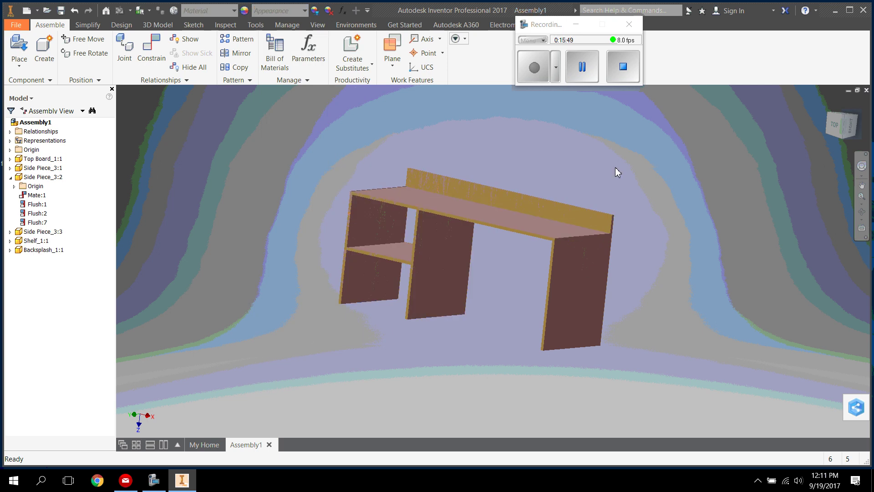
{"action": "left_click", "coordinate": [858, 213]}
{"action": "left_click_drag", "start_coordinate": [378, 165], "coordinate": [465, 258]}
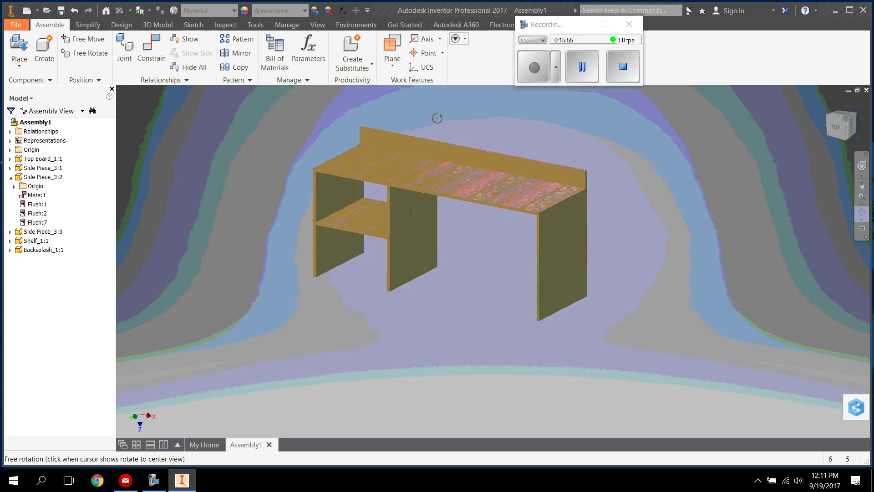